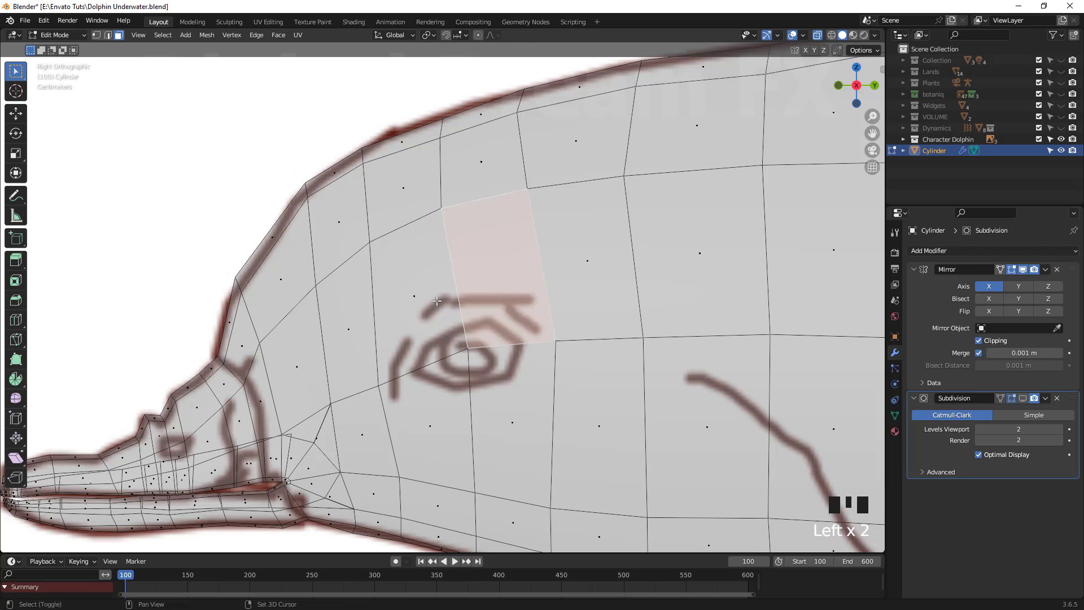
Step: Add the remaining face to the selection over the sketched eye and inset the four faces with a thickness of 0.1261 m
shift+click(519, 418)
click(494, 395)
shift+middle_drag(494, 396, 540, 371)
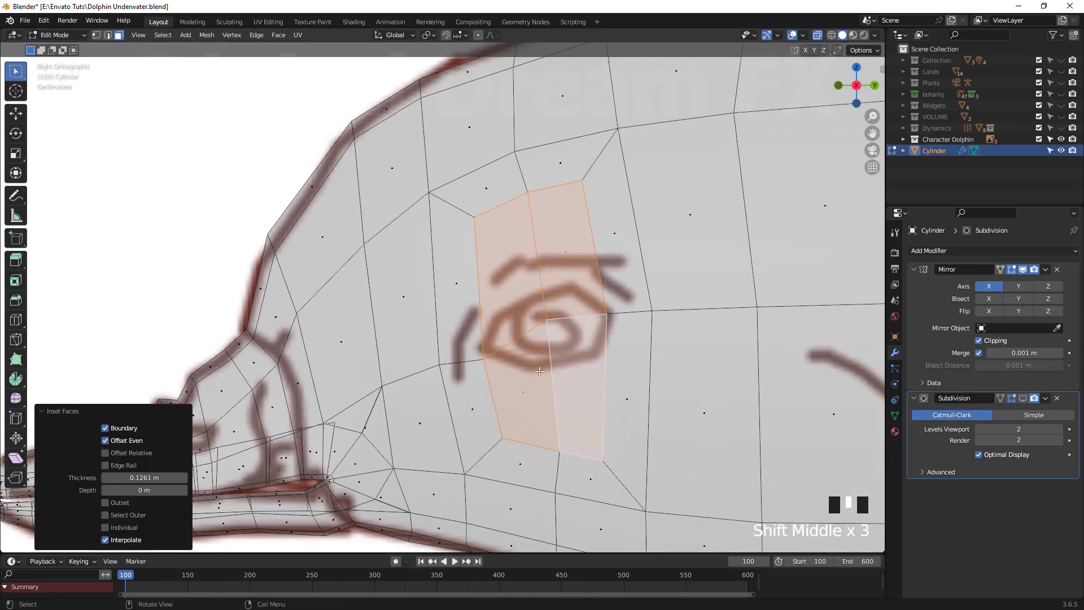
Step: Move the centre and rear vertices of the inset onto the side-view eye sketch in vertex selection mode
key(1)
click(502, 361)
drag(558, 337, 536, 303)
key(g)
click(538, 313)
drag(618, 332, 598, 297)
key(g)
click(602, 300)
Step: Move the three lower vertices of the inset up onto the lower outline of the eye sketch
drag(567, 467, 548, 413)
key(g)
click(540, 329)
drag(613, 478, 581, 417)
key(g)
click(580, 311)
drag(513, 456, 489, 416)
key(g)
click(492, 347)
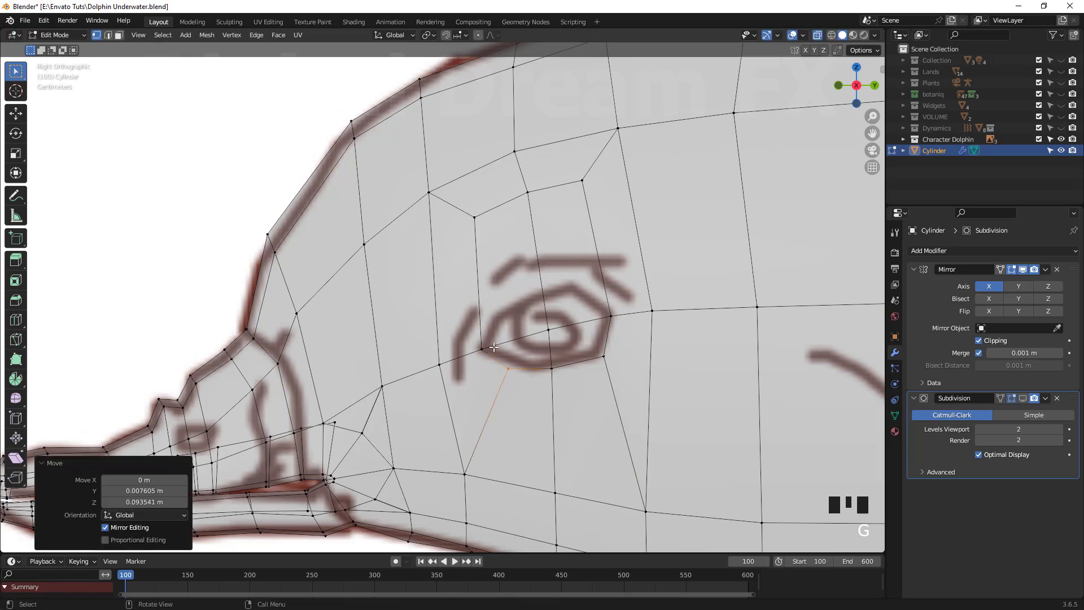
Step: Move the three upper vertices of the inset down onto the upper outline of the eye sketch
drag(493, 234, 447, 202)
key(g)
click(466, 294)
drag(549, 213, 514, 175)
key(g)
click(524, 277)
drag(608, 213, 568, 161)
key(g)
click(575, 271)
Step: Turn off X-ray and flatten the eye vertices by scaling them along the global X axis
scroll(539, 339, down, 4)
drag(452, 279, 452, 279)
scroll(453, 280, down, 6)
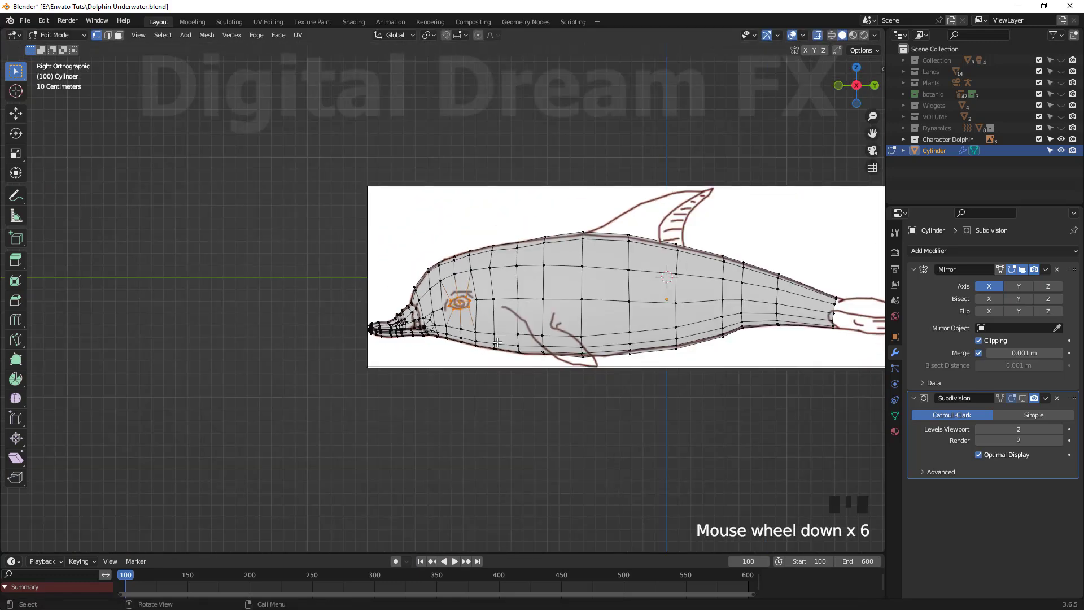
middle_drag(452, 280, 622, 367)
scroll(538, 383, up, 4)
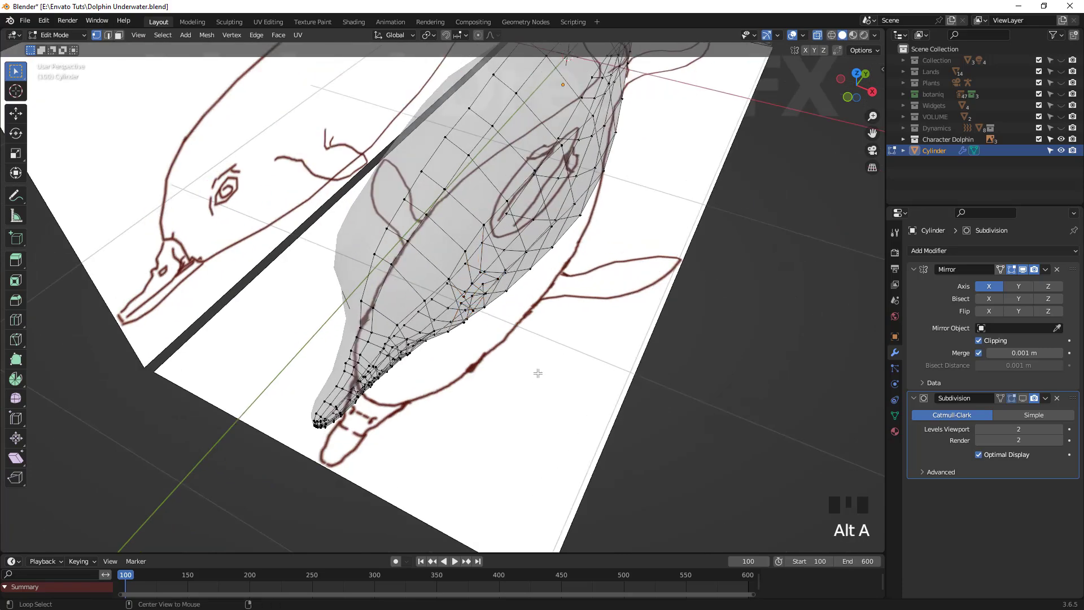
key(alt+z)
middle_drag(538, 373, 632, 227)
scroll(625, 387, up, 3)
mouse_move(625, 388)
middle_down()
mouse_move(583, 416)
mouse_move(624, 404)
middle_up()
shift+middle_drag(623, 404, 596, 430)
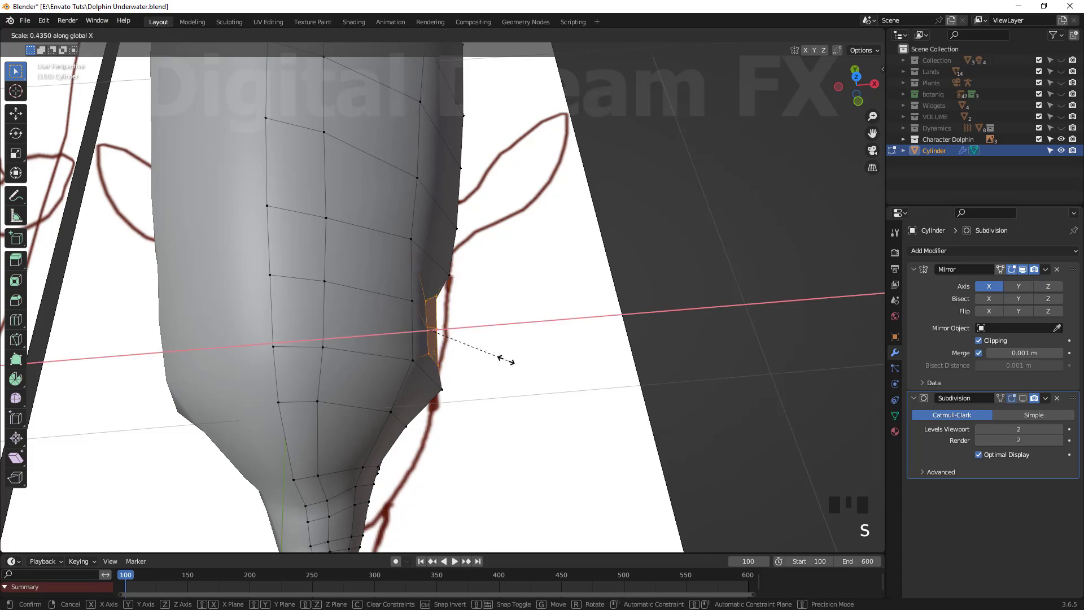
click(479, 354)
Step: Pull the protruding vertex in front of the eye into line with the head and rotate the eye vertices to the surface
shift+click(408, 425)
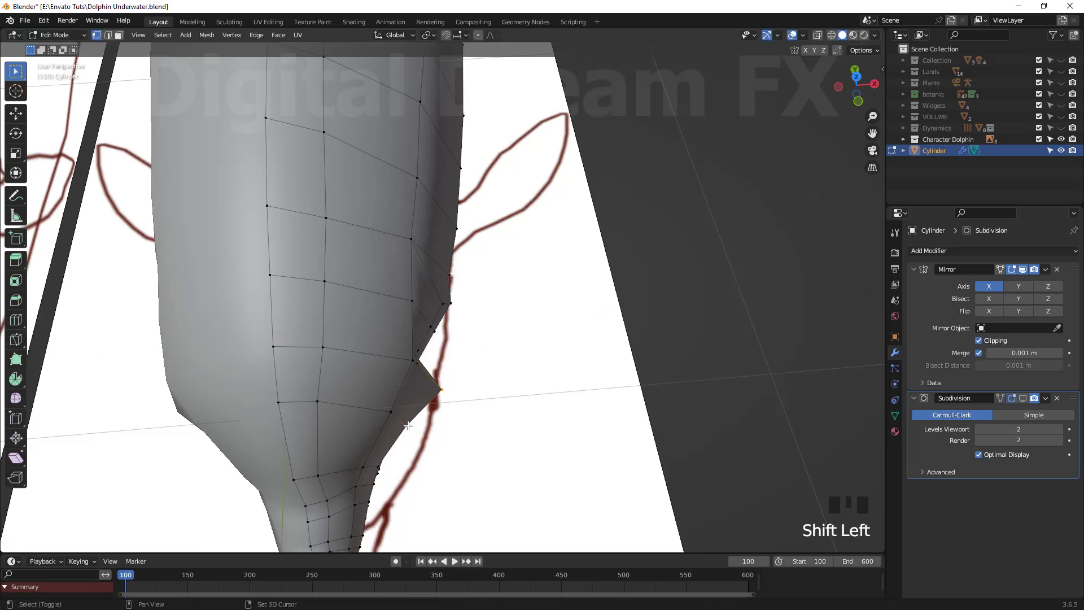
middle_drag(472, 407, 505, 435)
scroll(447, 372, up, 2)
scroll(462, 310, up, 3)
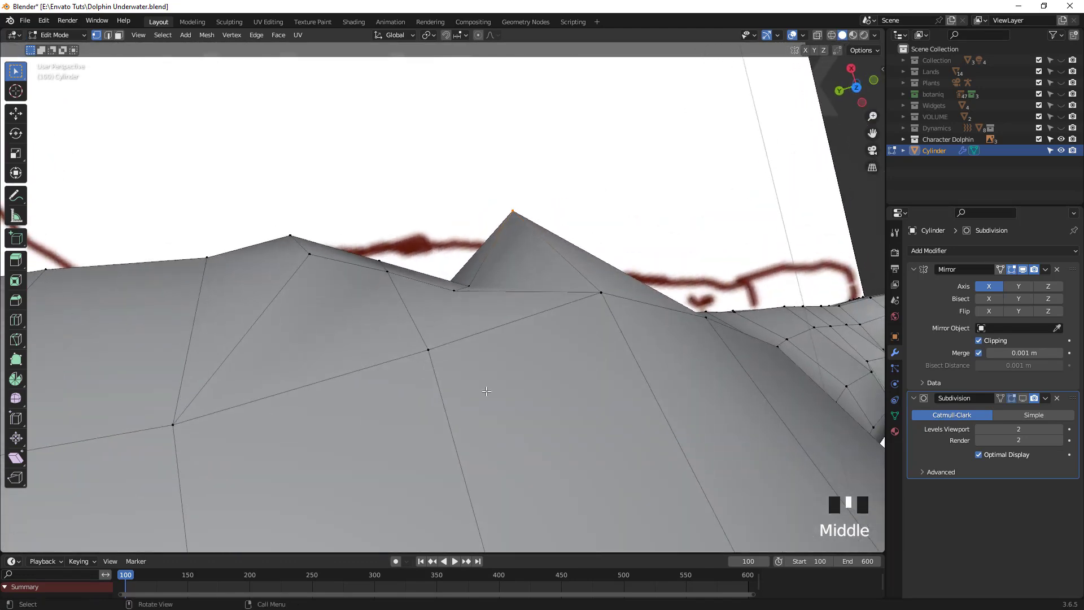
click(514, 322)
key(r)
click(514, 321)
click(514, 320)
click(552, 295)
Step: Reposition the eye vertices along the side of the head so they follow its curvature
drag(494, 295, 278, 232)
key(g)
click(310, 237)
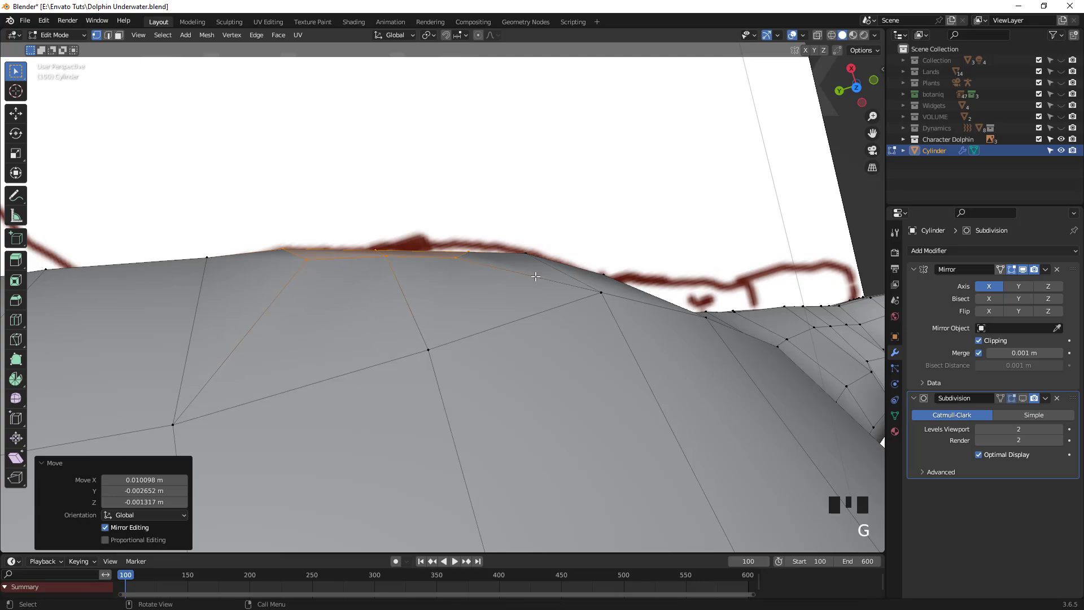
click(591, 289)
key(g)
click(596, 319)
click(394, 332)
click(391, 347)
Step: Select the three lower eye vertices and move them outward from the head
scroll(480, 367, down, 7)
middle_drag(559, 391, 540, 448)
scroll(516, 400, up, 5)
click(515, 455)
shift+click(476, 455)
shift+click(440, 443)
shift+middle_drag(459, 488, 539, 454)
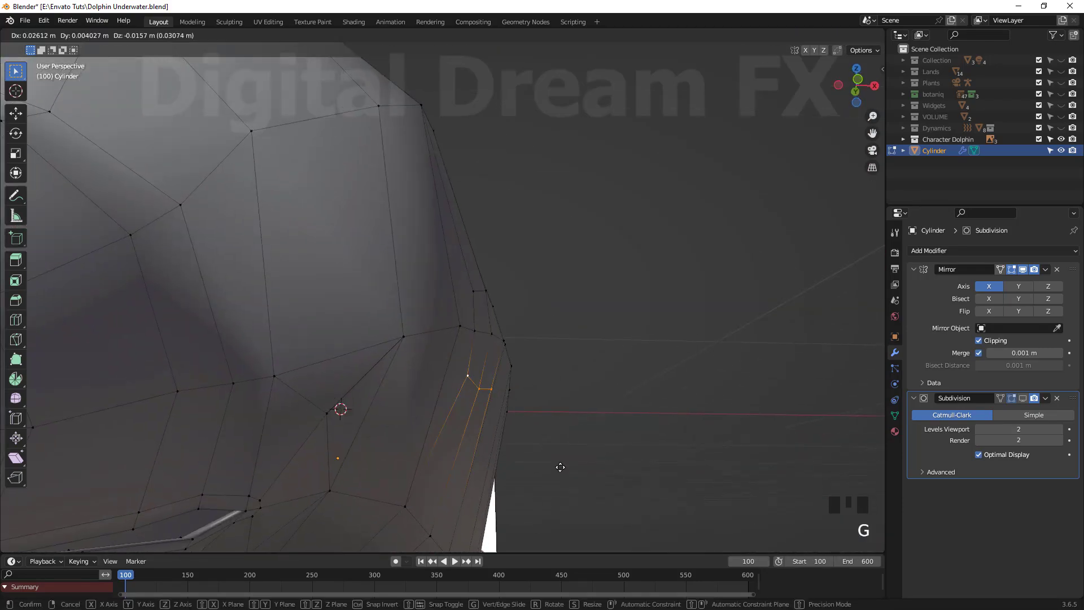
click(560, 467)
Step: Select all the eye vertices and move them onto the eye sketch of the front reference view
scroll(560, 467, down, 6)
scroll(440, 395, down, 3)
middle_drag(440, 395, 522, 400)
scroll(557, 412, up, 2)
drag(383, 311, 430, 356)
middle_drag(451, 392, 488, 399)
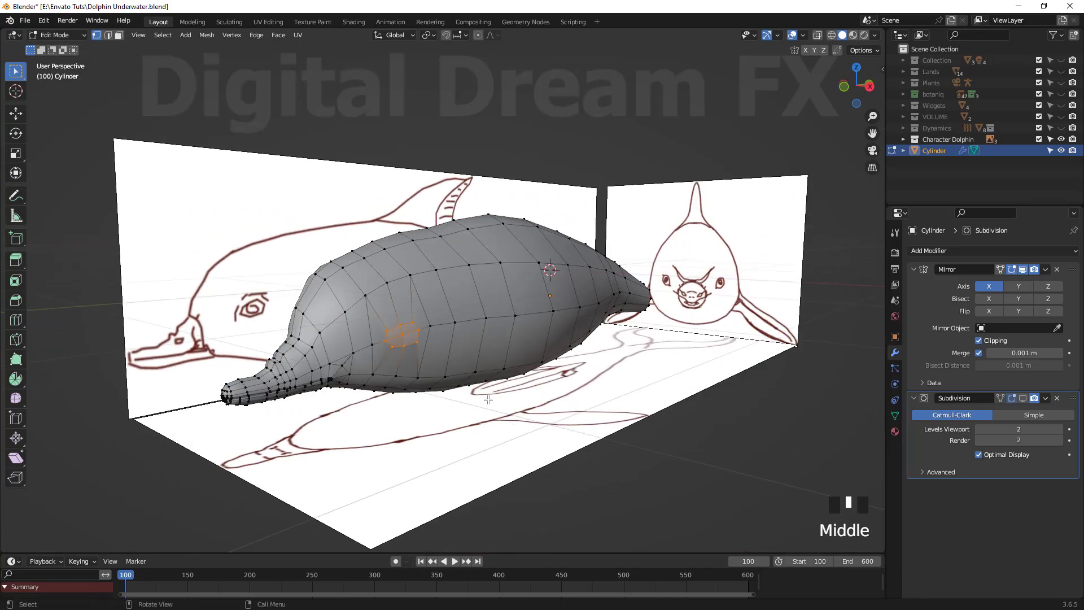
key(KP_1)
scroll(591, 402, up, 2)
scroll(590, 402, up, 3)
shift+middle_drag(589, 402, 549, 364)
scroll(417, 352, up, 2)
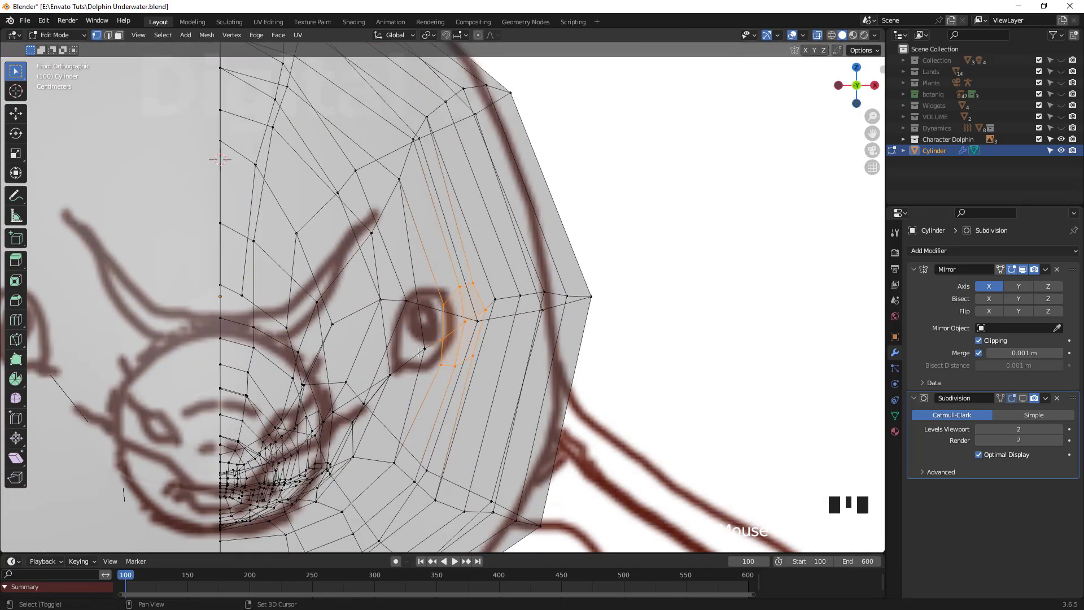
click(538, 391)
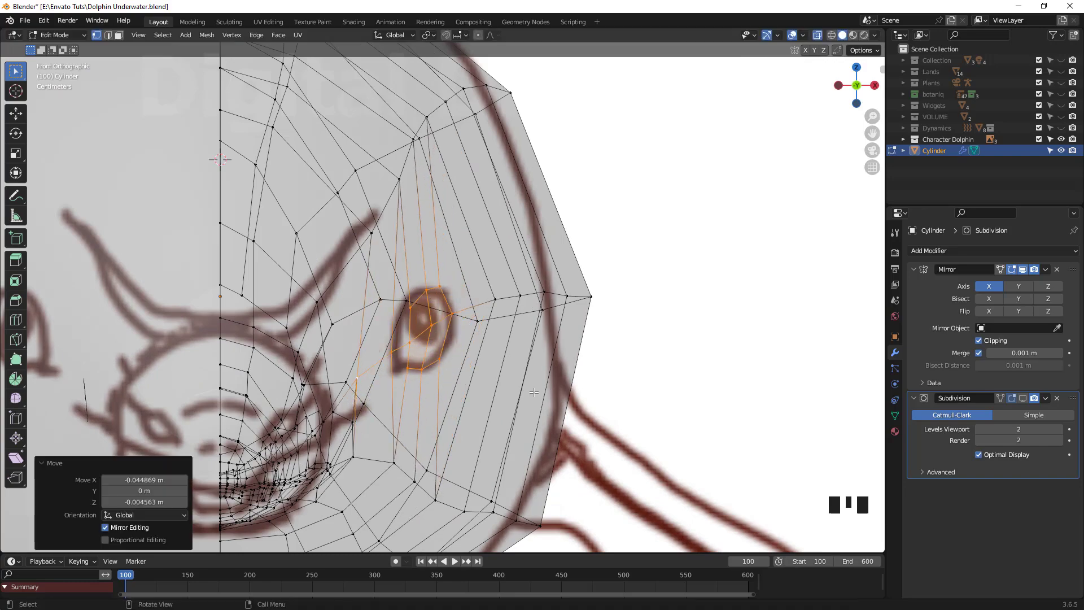
Step: Rotate the eye vertices to align them with the side of the head
scroll(538, 391, down, 3)
middle_drag(537, 390, 747, 342)
key(r)
click(491, 409)
click(394, 399)
click(519, 419)
Step: Enable the Subdivision modifier's display in the viewport to judge the smoothed head
scroll(518, 420, down, 3)
click(1023, 399)
middle_drag(475, 338, 508, 395)
Step: Move individual vertices around the eye opening to shape a smooth eyelid rim
click(441, 390)
scroll(430, 367, up, 3)
shift+middle_drag(509, 395, 538, 359)
middle_drag(534, 231, 532, 389)
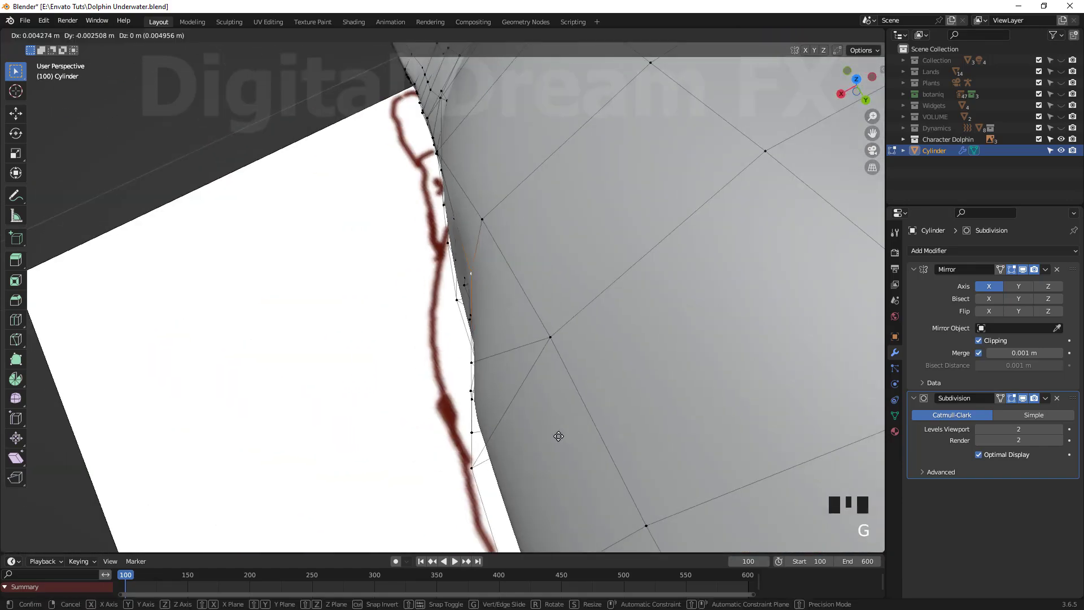
click(472, 364)
middle_drag(472, 363, 624, 292)
click(424, 276)
click(590, 231)
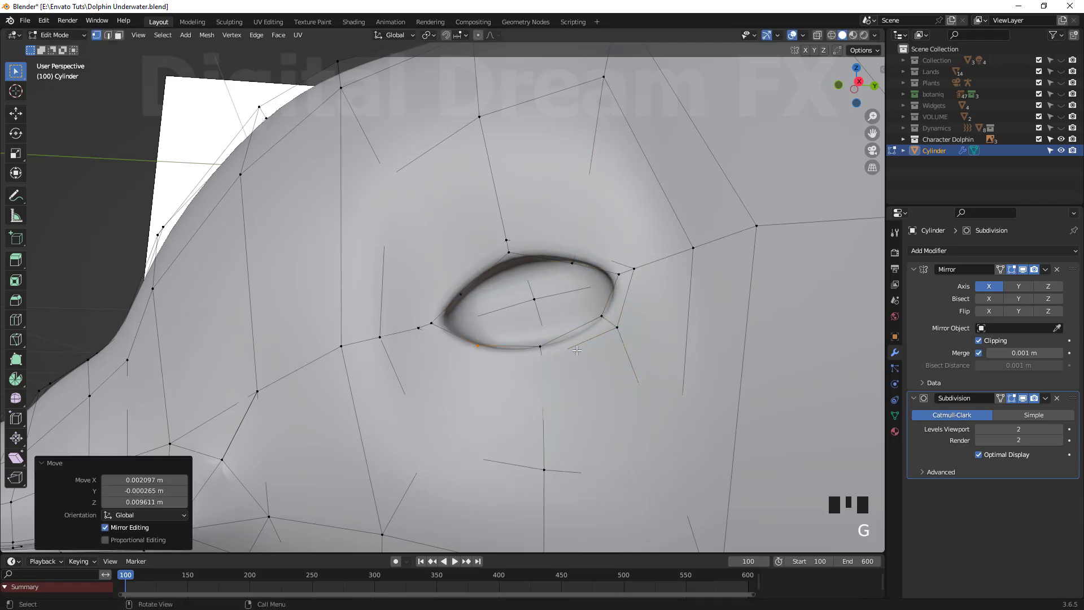
Step: Move the vertices in front of and below the eye to even out the cheek surface
middle_drag(574, 349, 591, 401)
middle_drag(372, 314, 506, 389)
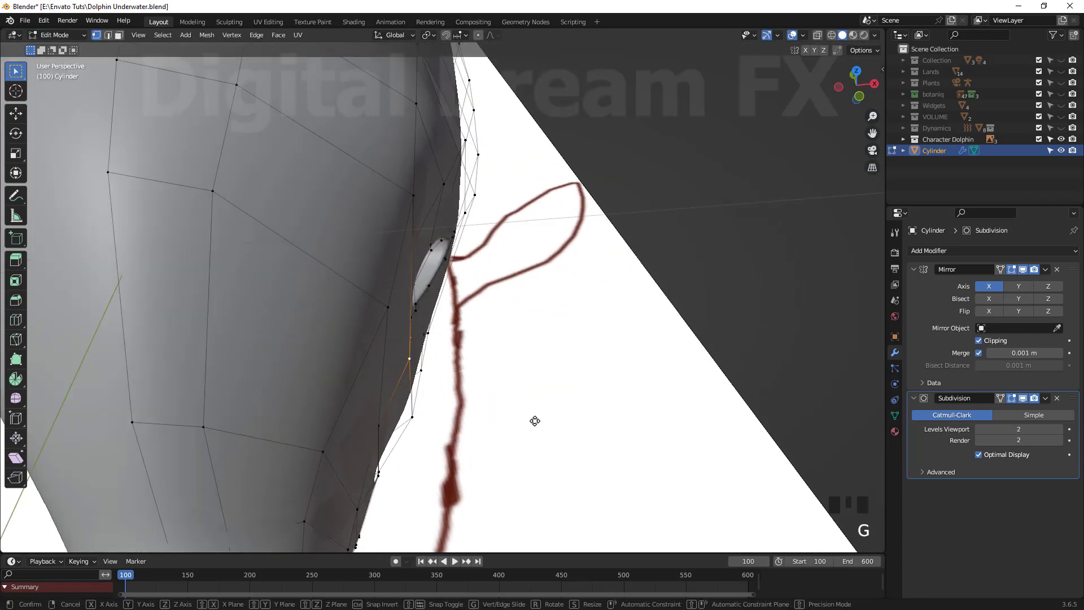
middle_drag(491, 326, 525, 260)
key(g)
click(404, 353)
key(g)
click(492, 276)
click(533, 404)
Step: Lower the rear vertex on the bottom rim of the eyelid slightly
middle_drag(564, 446, 580, 404)
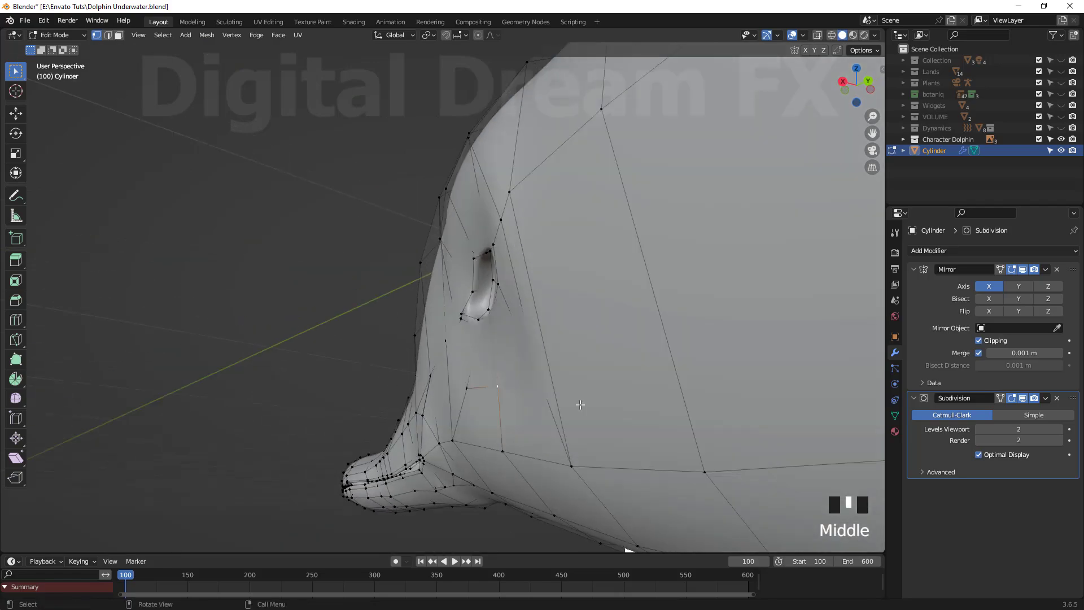
middle_drag(529, 382, 546, 482)
middle_drag(511, 400, 458, 390)
key(g)
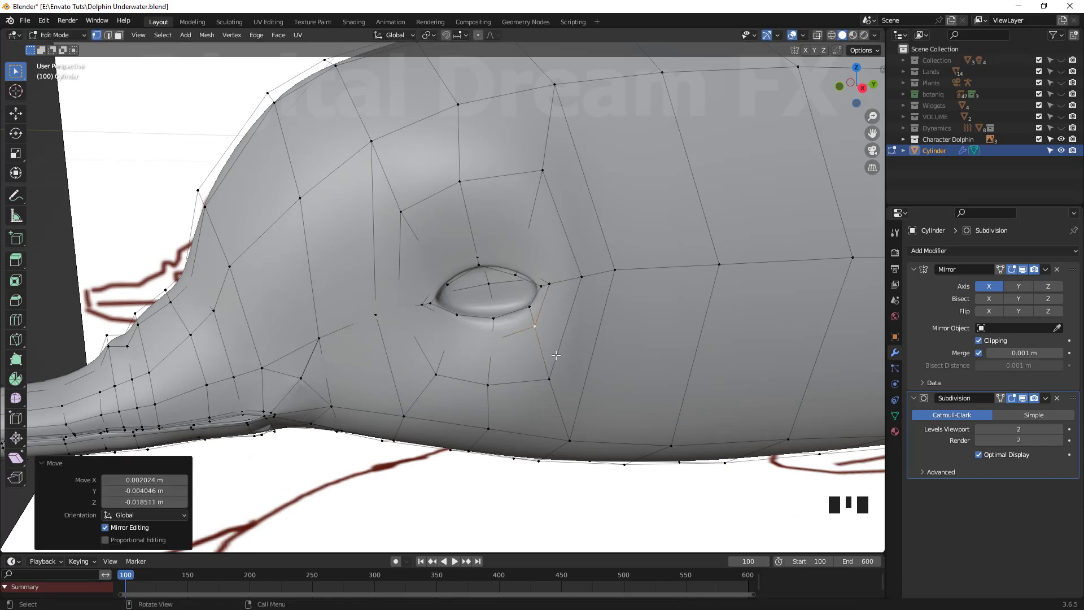
Step: Turn on X-ray and fine-tune the positions of the individual vertices around the eye opening
key(alt+z)
middle_drag(556, 355, 632, 403)
key(g)
click(523, 306)
key(g)
click(539, 316)
scroll(565, 310, up, 3)
click(501, 300)
key(g)
click(580, 375)
Step: Turn off X-ray and reposition the vertex just behind the eye
scroll(480, 390, down, 4)
key(alt+z)
click(587, 415)
scroll(587, 415, down, 3)
scroll(629, 402, up, 4)
middle_drag(626, 401, 608, 446)
click(575, 300)
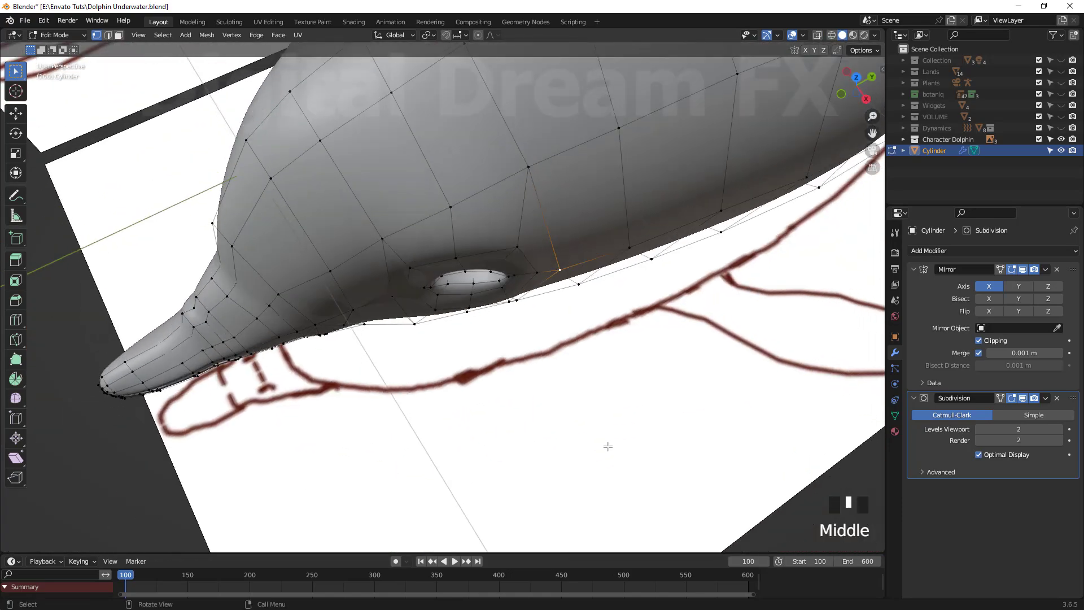
click(633, 371)
Step: Move the vertices above and behind the eye to smooth the side of the head
click(528, 168)
key(g)
click(544, 187)
middle_drag(545, 192, 509, 113)
key(g)
click(592, 363)
Step: Select the eye-area vertices in the top view with X-ray on and move them outward toward the head outline
mouse_move(593, 363)
middle_down()
mouse_move(547, 355)
mouse_move(587, 379)
middle_up()
scroll(565, 367, down, 4)
scroll(587, 379, up, 3)
scroll(587, 379, down, 3)
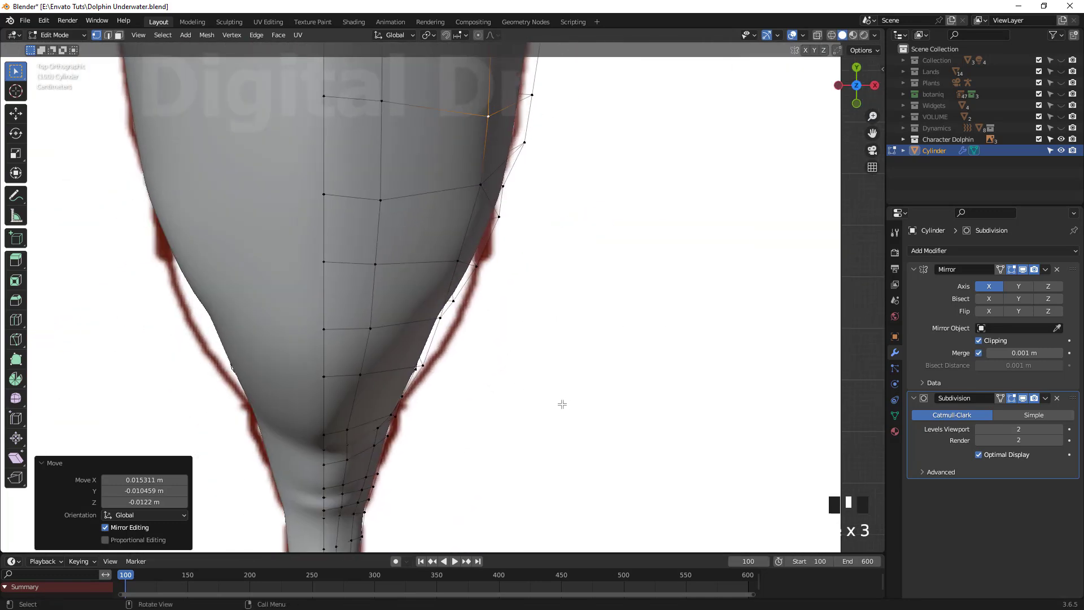
key(alt+z)
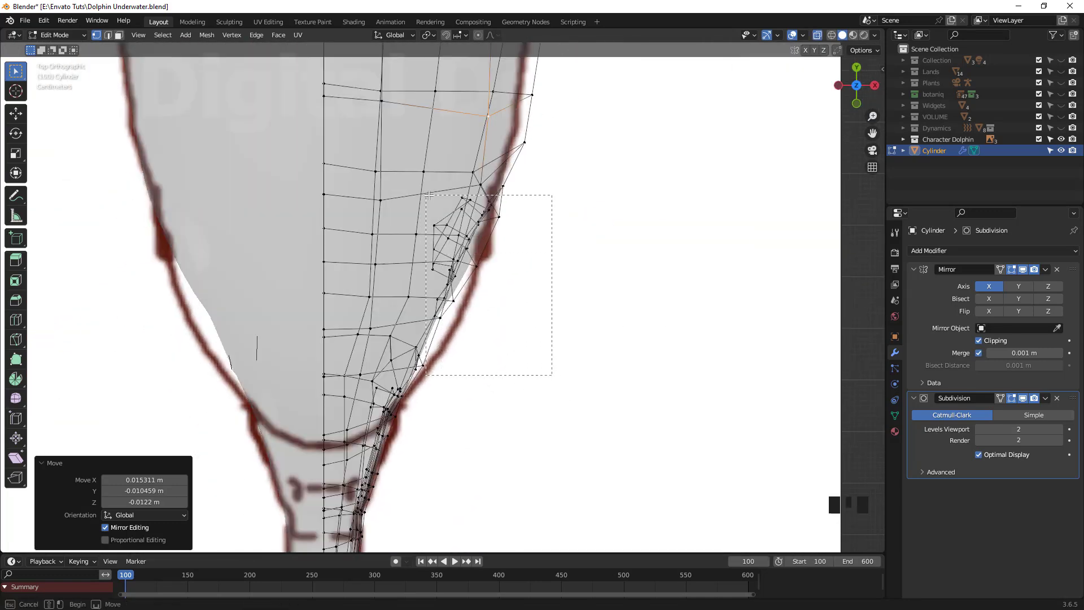
drag(426, 195, 424, 195)
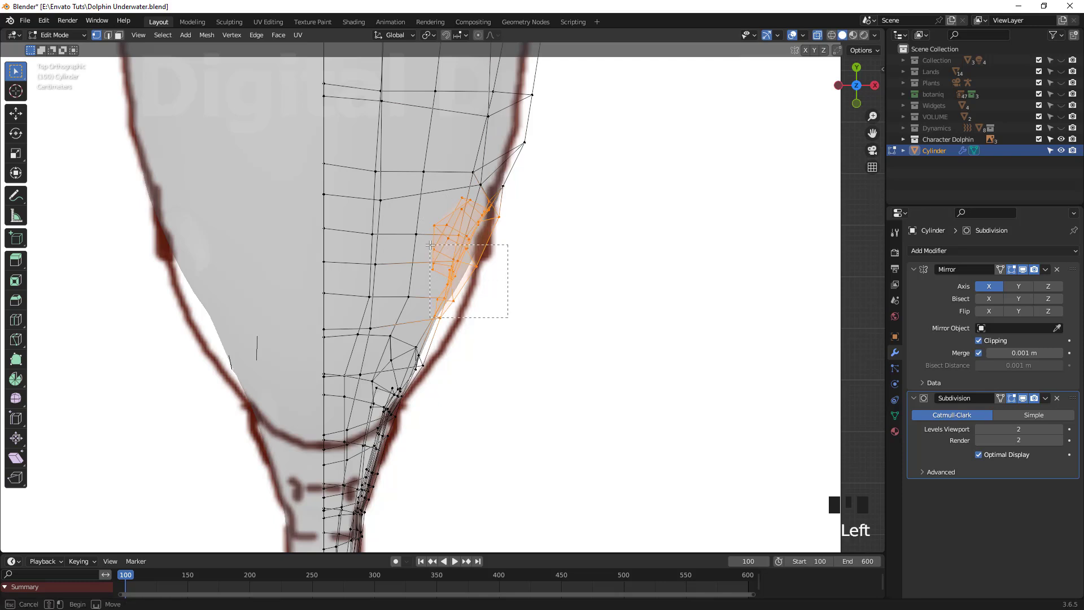
click(511, 276)
Step: Move the vertices ahead of the eye outward onto the head outline of the top reference sketch
drag(506, 349, 433, 305)
key(g)
click(436, 312)
drag(443, 380, 399, 339)
key(g)
click(406, 344)
drag(474, 342, 427, 306)
key(g)
click(431, 307)
Step: Rotate the outer vertices beside the eye by -18.6° and again by -9.73° to follow the top-view outline
drag(511, 236, 476, 193)
click(572, 257)
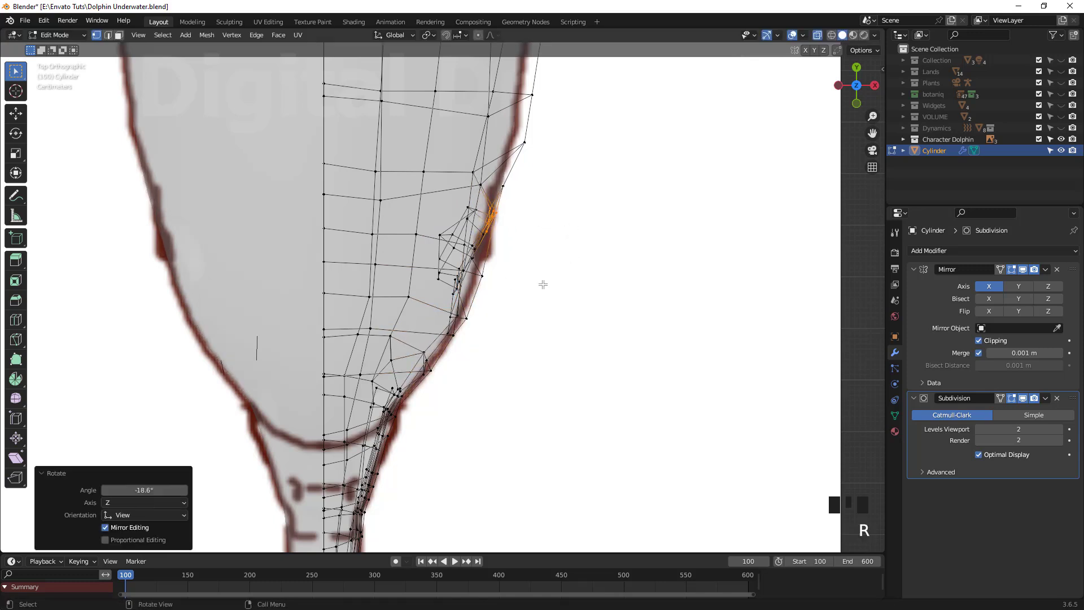
key(r)
click(490, 322)
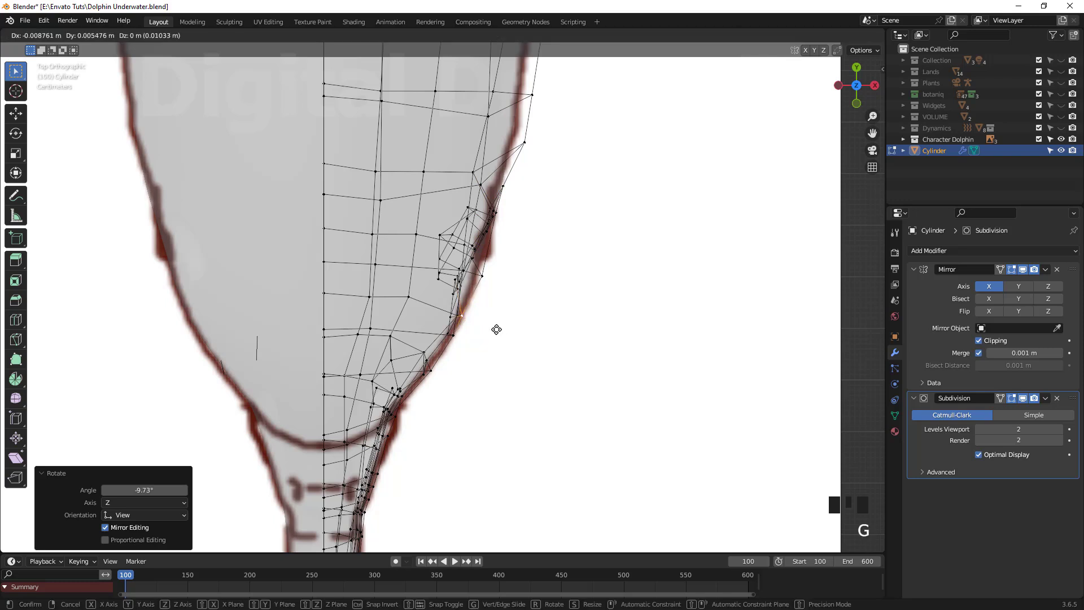
Step: Move the vertices around and ahead of the eye onto the head outline of the top reference sketch
click(506, 285)
drag(550, 275, 445, 181)
click(483, 215)
click(452, 333)
key(g)
click(436, 328)
drag(489, 326, 451, 279)
key(g)
click(448, 306)
key(g)
click(455, 278)
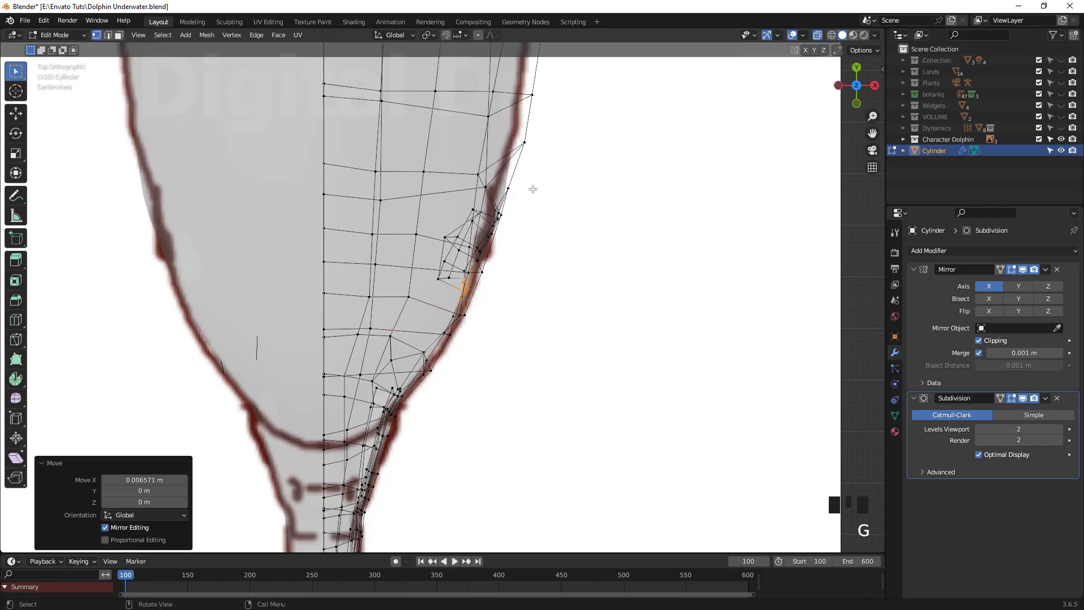
Step: Move the outer vertices behind the eye in the top view to follow the head outline
key(g)
click(501, 167)
drag(499, 167, 513, 128)
key(g)
click(513, 127)
Step: Leave the X-ray top view and move the vertices at the front and lower rim of the eye opening
middle_drag(545, 390, 475, 282)
key(alt+z)
scroll(486, 334, up, 4)
scroll(469, 279, up, 3)
click(454, 275)
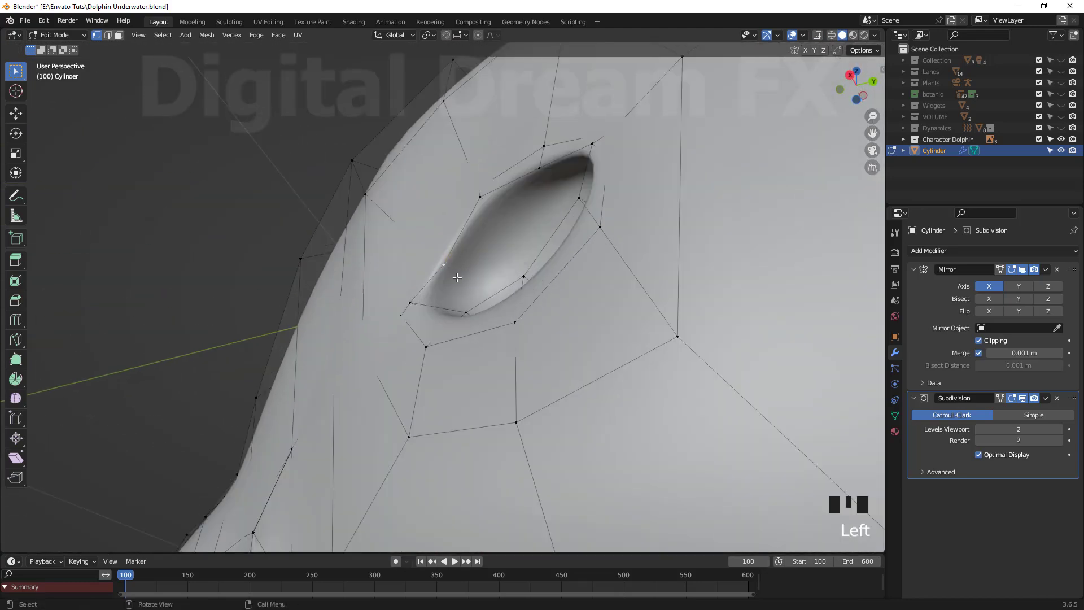
key(alt+z)
middle_drag(487, 327, 472, 318)
click(462, 311)
click(408, 316)
key(g)
click(442, 328)
click(492, 252)
key(g)
click(478, 249)
Step: Adjust the pair of vertices on the upper rim of the eye opening
click(542, 102)
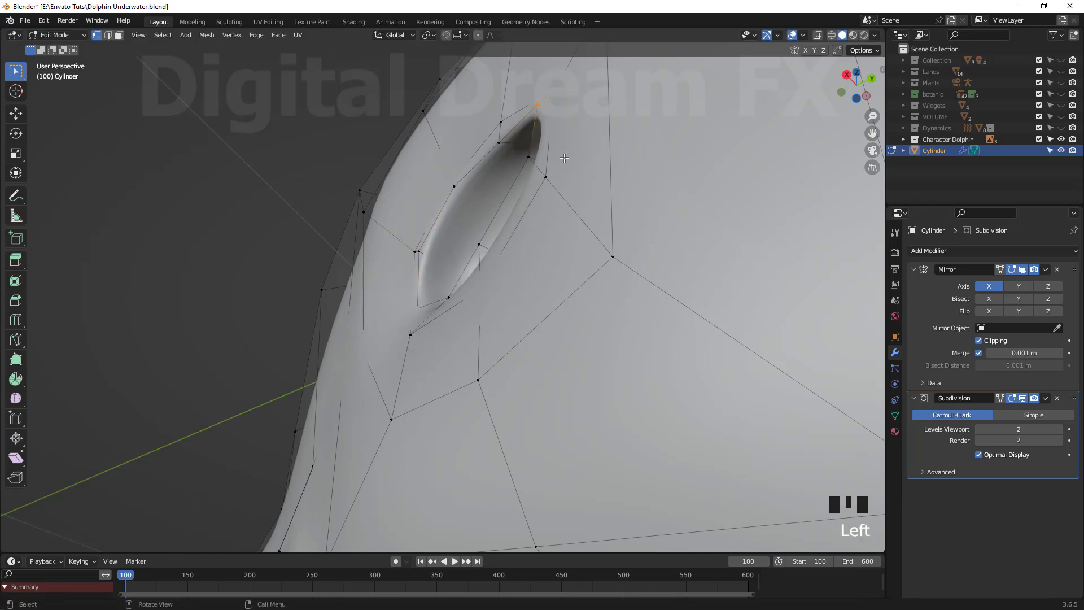
click(584, 192)
scroll(582, 195, down, 2)
middle_drag(576, 197, 620, 208)
scroll(598, 206, up, 3)
click(548, 200)
shift+click(539, 188)
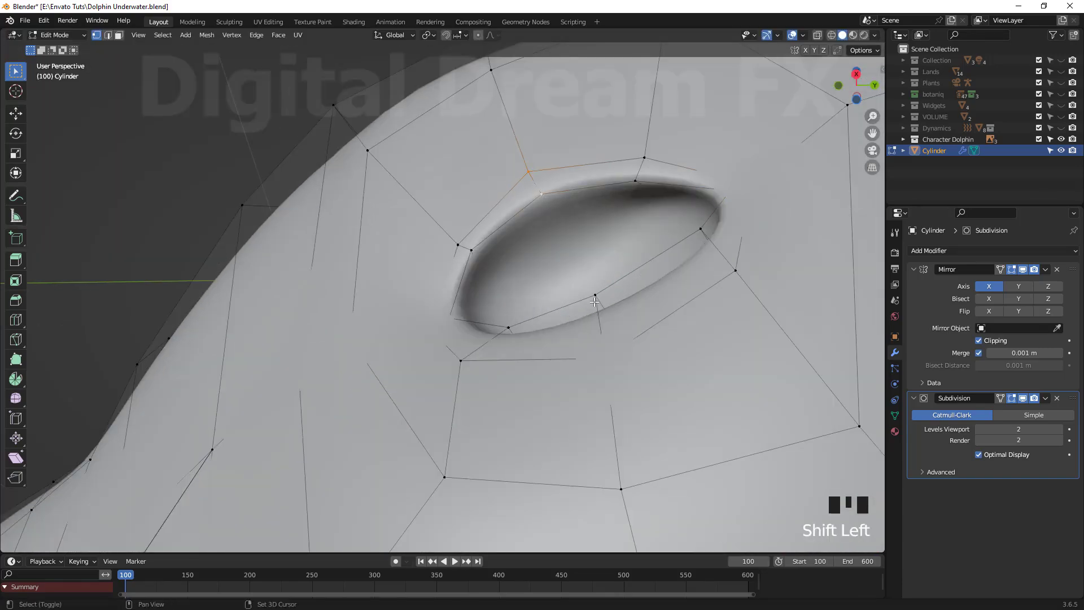
middle_drag(674, 376, 483, 414)
click(617, 408)
Step: Move the neighbouring rim vertices one by one to smooth the curve of the eye opening
drag(403, 378, 402, 376)
key(g)
click(413, 379)
key(g)
click(450, 347)
key(g)
click(492, 327)
Step: Shift the selected eye-area vertex horizontally with the Z axis locked
middle_drag(480, 402, 451, 393)
click(422, 420)
drag(402, 501, 396, 493)
middle_drag(481, 378, 551, 368)
click(593, 254)
middle_drag(413, 344, 516, 350)
key(g)
key(shift+z)
click(510, 362)
Step: Inspect the eye socket and the side of the head from several angles
scroll(510, 363, down, 5)
middle_drag(655, 395, 576, 398)
click(600, 412)
scroll(600, 412, down, 4)
scroll(508, 429, up, 3)
mouse_move(497, 432)
middle_down()
mouse_move(486, 492)
mouse_move(561, 525)
mouse_move(463, 446)
mouse_move(485, 415)
middle_up()
scroll(486, 415, down, 1)
shift+middle_drag(489, 418, 531, 449)
middle_drag(531, 452, 553, 432)
middle_drag(519, 421, 490, 378)
scroll(499, 409, up, 4)
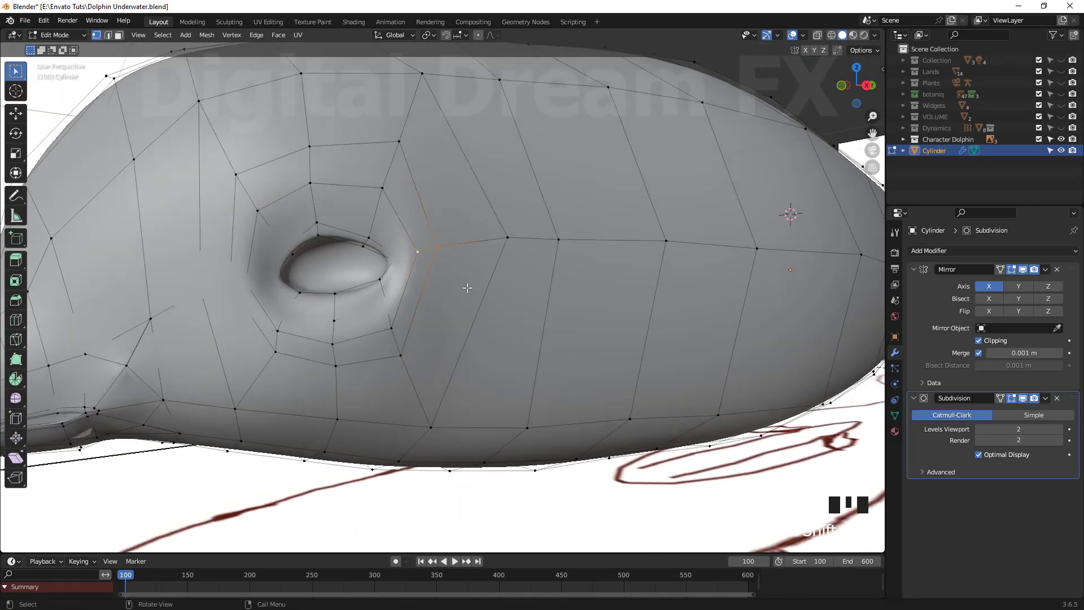
Step: Move the vertices at the back corner of the eye to smooth the surface behind the socket
middle_drag(411, 267, 538, 387)
key(g)
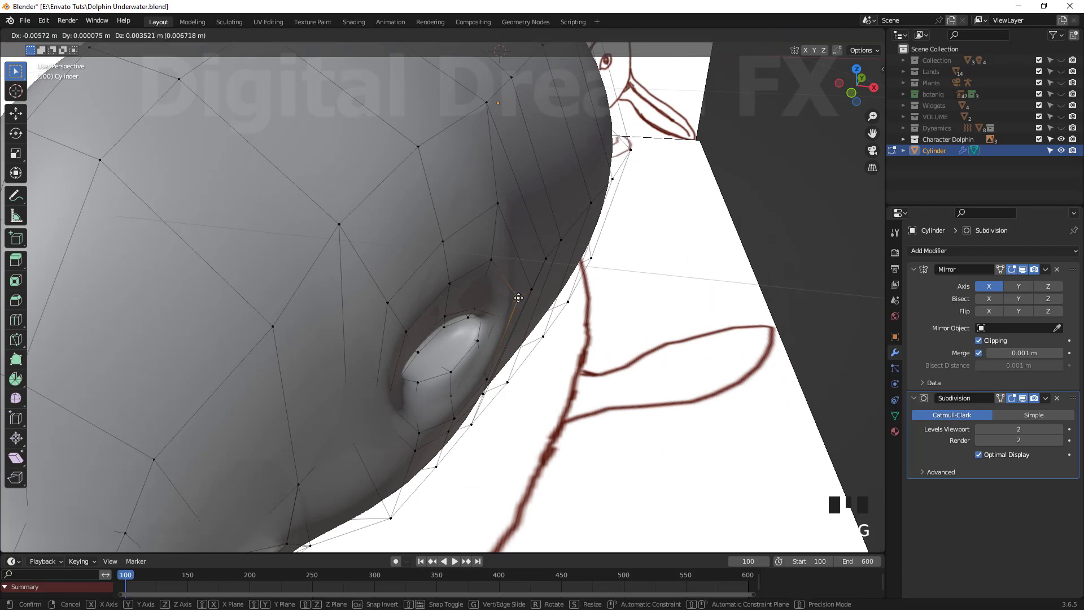
click(491, 269)
middle_drag(492, 269, 497, 333)
middle_drag(452, 282, 530, 395)
key(g)
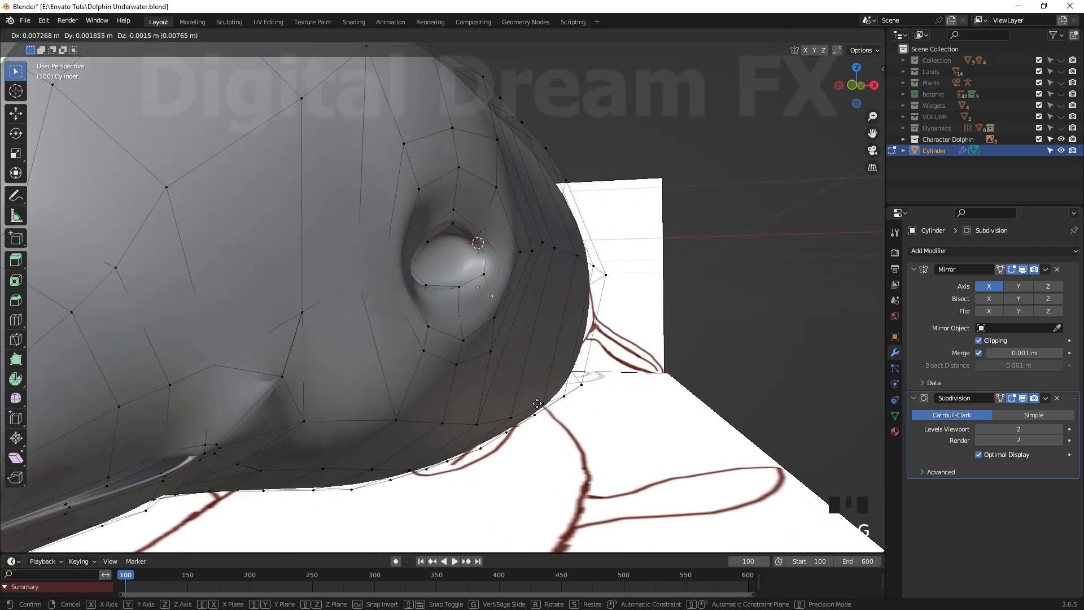
Step: Reposition the vertices around the eye socket, including the one just above the upper lid
middle_drag(448, 311, 342, 405)
key(g)
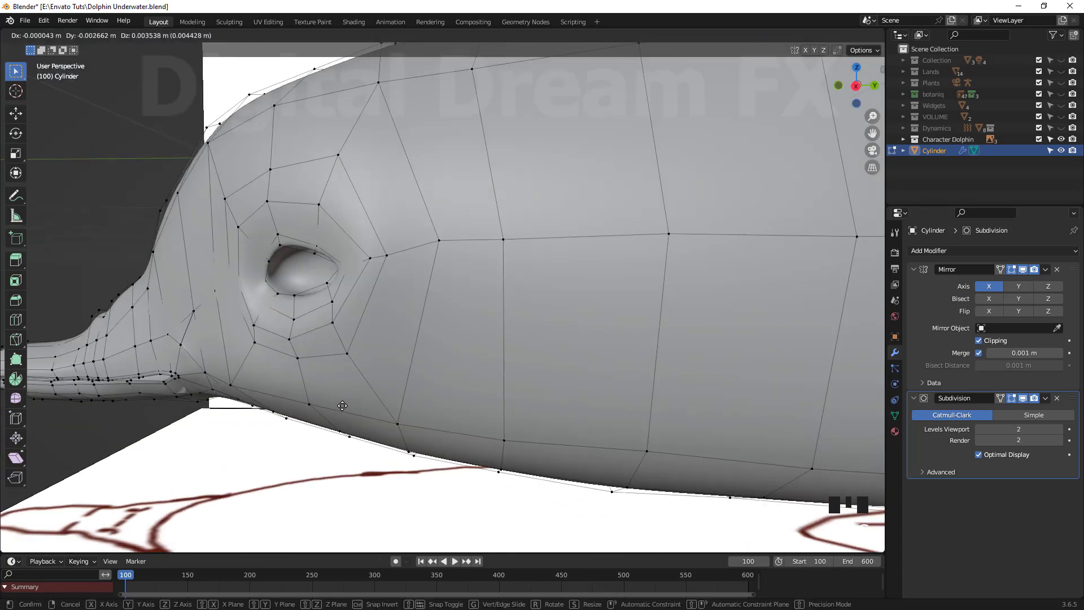
middle_drag(256, 283, 271, 370)
key(g)
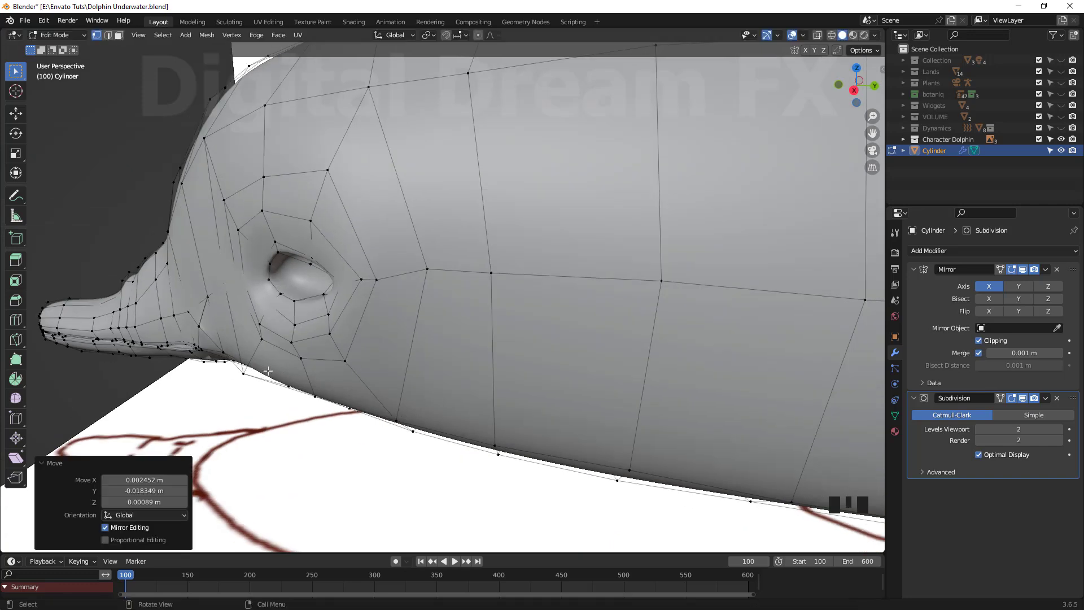
click(258, 251)
middle_drag(258, 250, 314, 291)
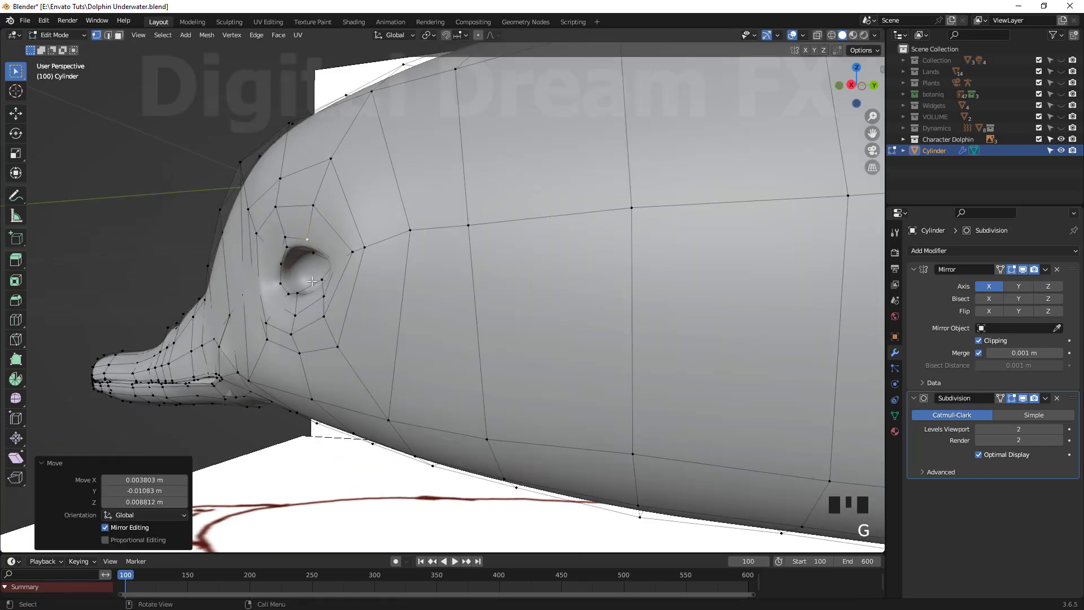
Step: Turn off the Subdivision modifier's viewport display to work on the base mesh
click(343, 165)
middle_drag(343, 166, 482, 404)
scroll(537, 355, up, 2)
click(416, 370)
click(501, 390)
click(1023, 400)
Step: Move two vertices on the cheek behind the mouth corner to even out the mesh spacing
click(435, 413)
middle_drag(406, 425, 672, 391)
click(656, 385)
click(663, 326)
key(g)
click(656, 326)
click(651, 358)
key(g)
click(661, 356)
Step: Move the lower cheek vertex behind the mouth corner slightly outward and up
click(686, 365)
click(682, 419)
key(g)
click(690, 417)
scroll(602, 427, up, 3)
middle_drag(750, 426, 587, 399)
shift+middle_drag(560, 448, 574, 455)
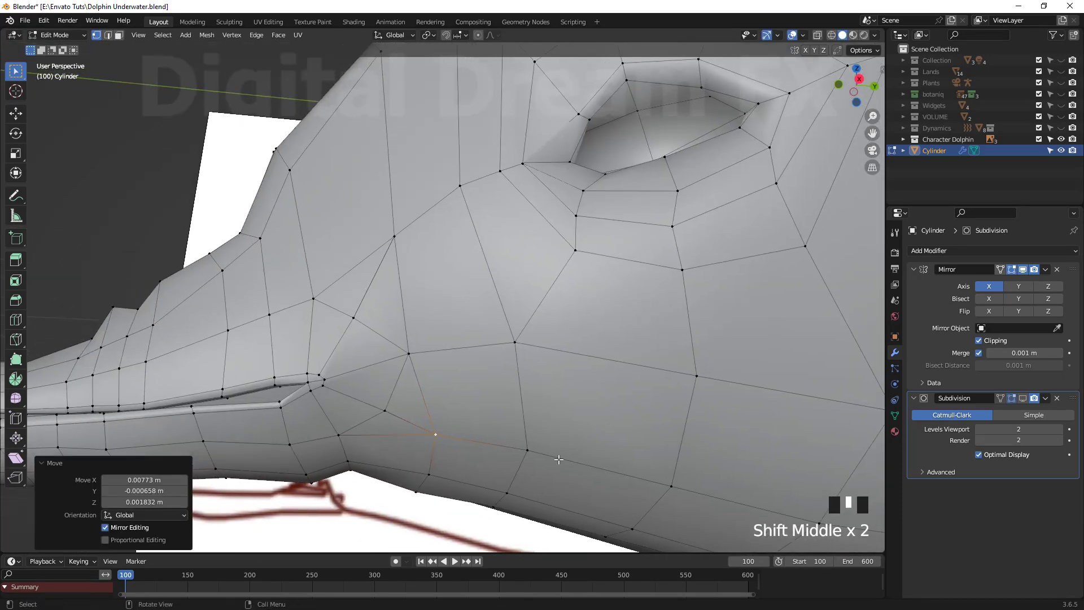
middle_drag(526, 411, 511, 361)
mouse_move(511, 361)
shift+middle_down()
mouse_move(493, 324)
mouse_move(501, 367)
shift+middle_up()
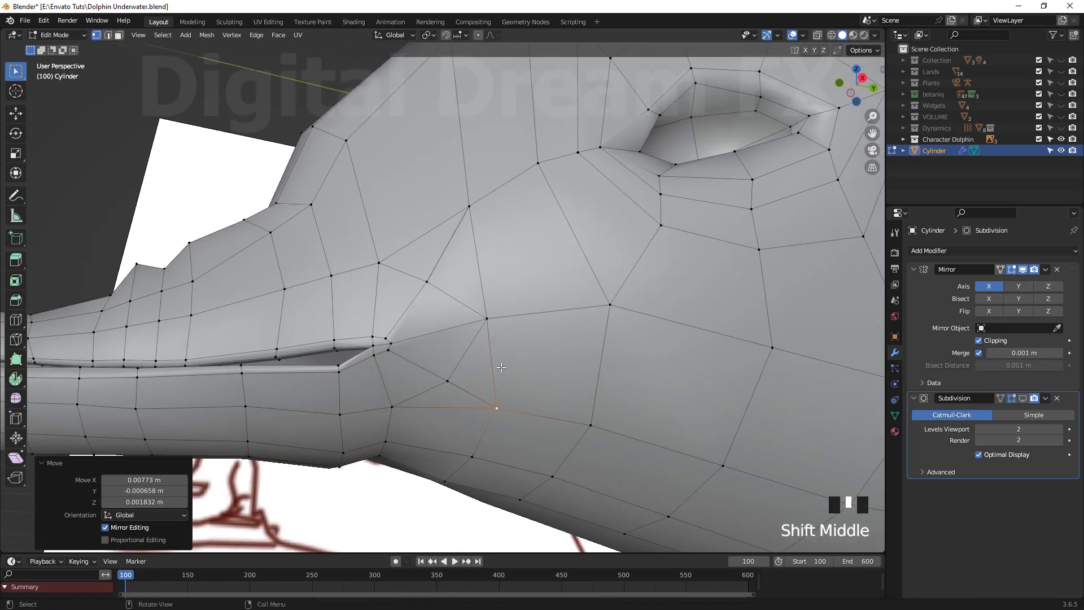
Step: Rework the edges behind the mouth corner by joining two vertices, dissolving the diagonals and cutting an edge back from the corner
click(451, 384)
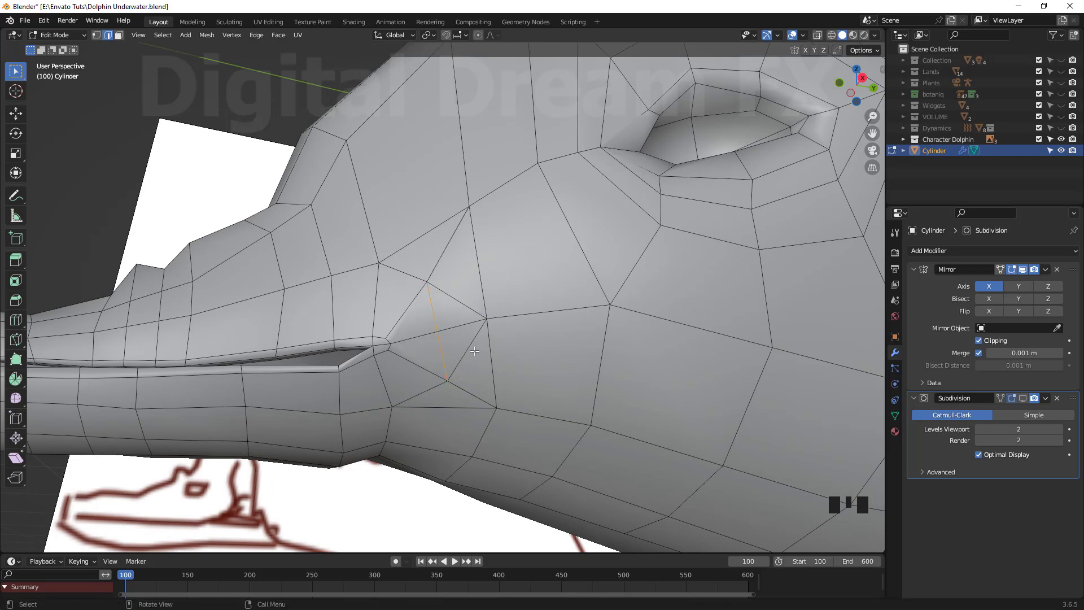
key(x)
key(x)
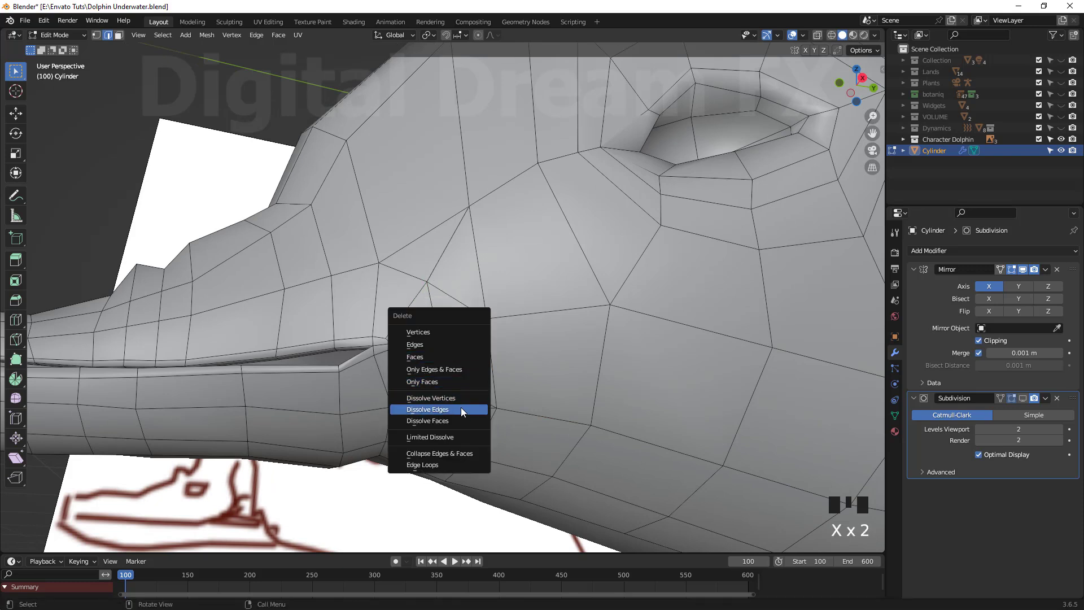
click(461, 409)
key(x)
click(456, 303)
shift+middle_drag(448, 341, 562, 416)
key(1)
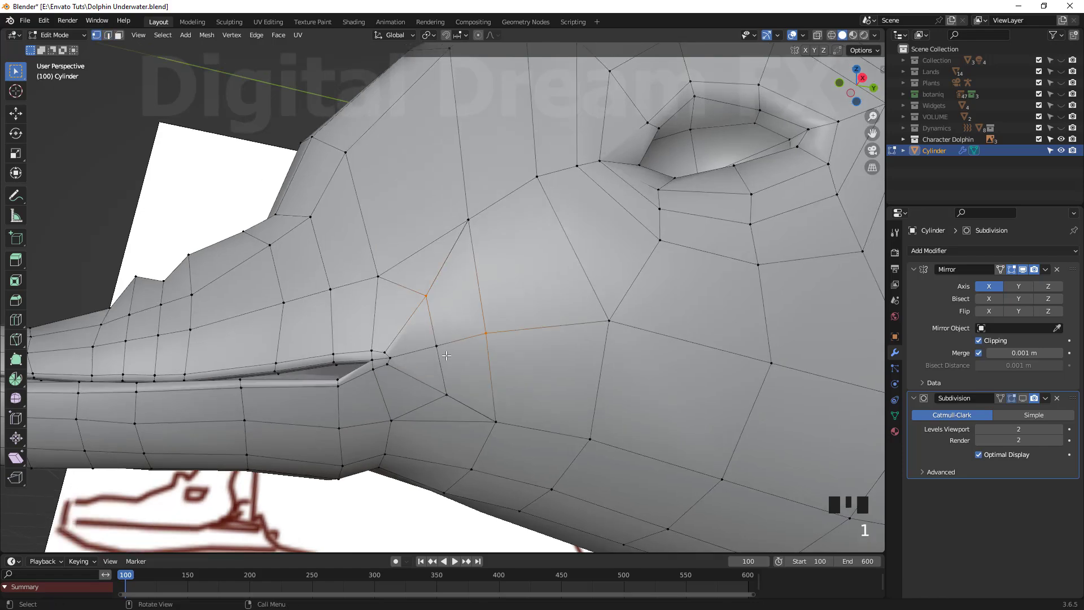
Step: Move the cheek vertices between the mouth corner and the eye to balance the faces
click(396, 457)
click(393, 458)
click(406, 361)
key(g)
click(418, 350)
scroll(561, 416, up, 3)
middle_drag(542, 452, 497, 415)
scroll(491, 412, up, 2)
shift+middle_drag(446, 398, 481, 400)
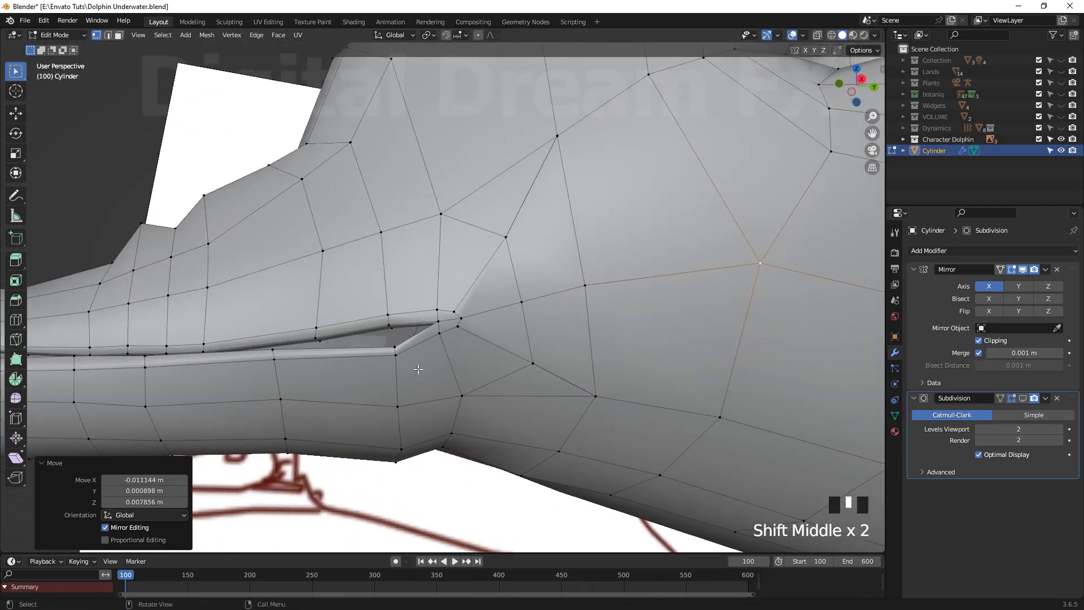
shift+middle_drag(568, 391, 512, 418)
Step: Move the vertices just behind and above the mouth corner to even out the surrounding faces
click(474, 386)
key(g)
click(460, 374)
click(445, 262)
key(g)
click(425, 258)
middle_drag(497, 358, 476, 389)
key(g)
click(454, 389)
Step: Knife-cut a new edge from the vertex behind the mouth corner to the large cheek vertex below the eye
scroll(452, 392, down, 2)
scroll(476, 393, up, 3)
shift+middle_drag(477, 392, 487, 404)
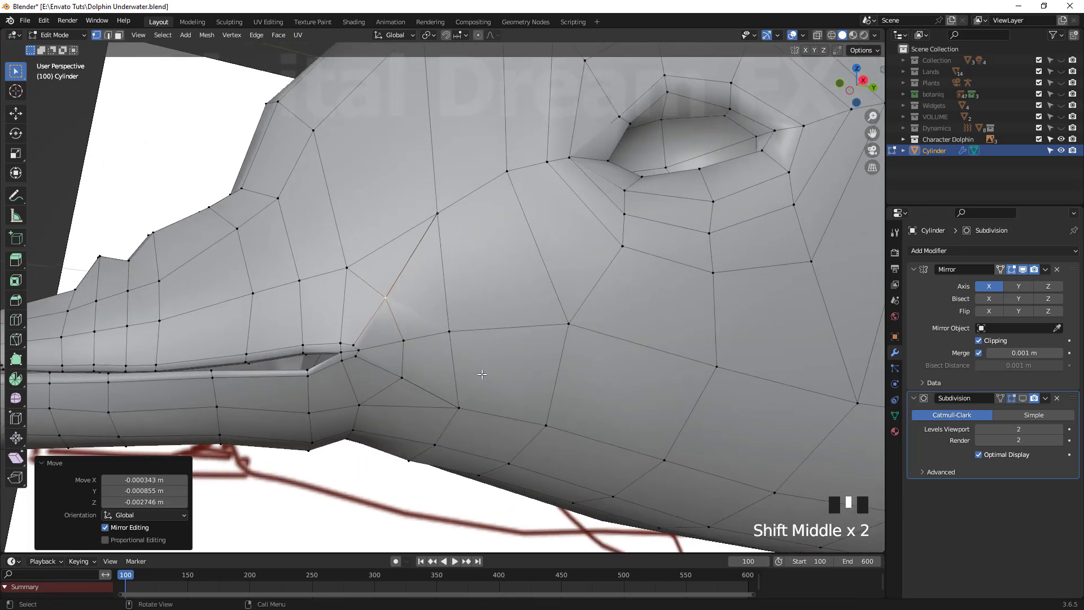
shift+middle_drag(415, 331, 446, 356)
shift+middle_drag(446, 356, 478, 382)
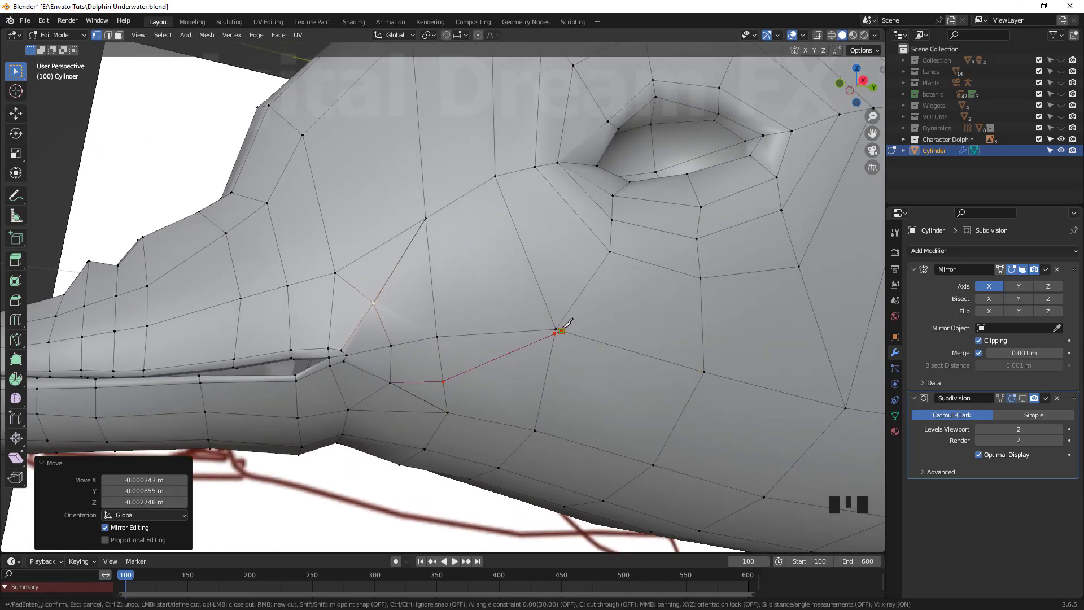
key(Return)
Step: Knife-cut an edge line from the vertex above the mouth corner across the cheek to the eye's lower front rim
key(k)
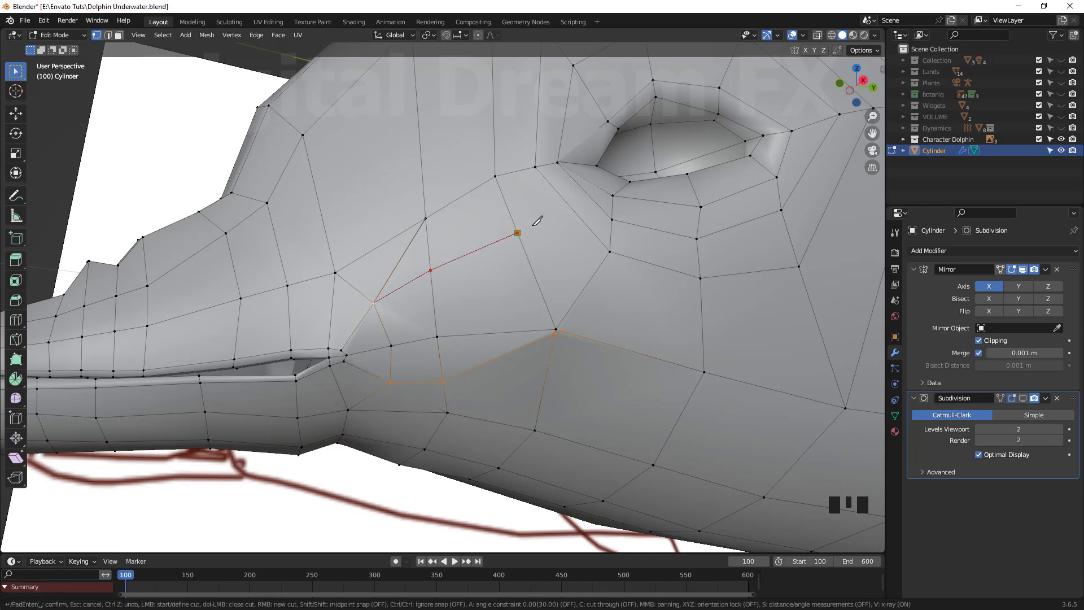
middle_drag(575, 199, 580, 248)
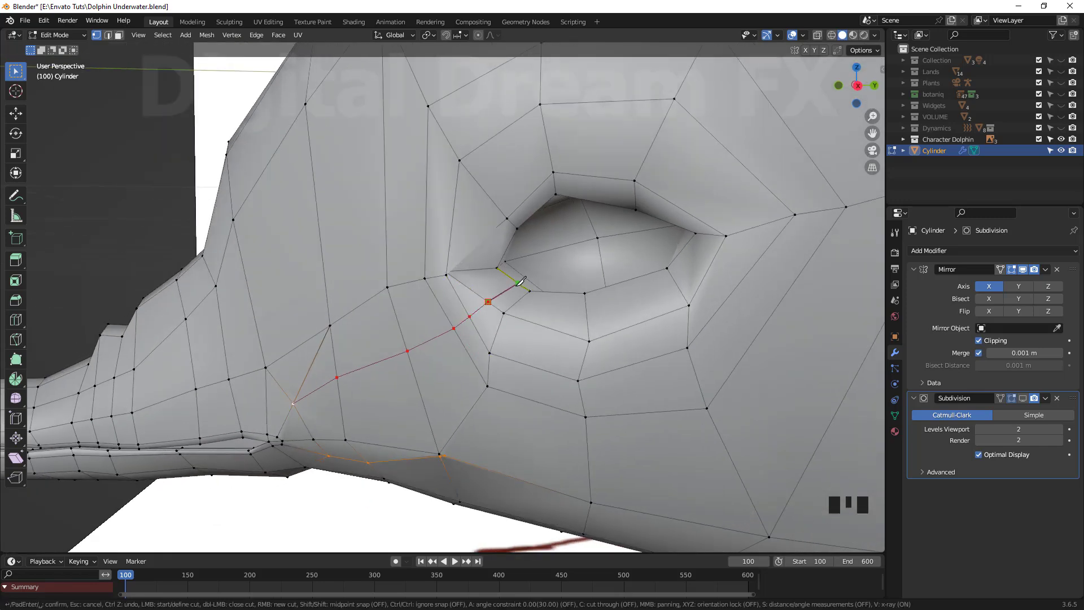
middle_drag(531, 273, 508, 265)
scroll(508, 265, down, 2)
right_click(242, 179)
double_click(347, 236)
middle_drag(347, 236, 441, 311)
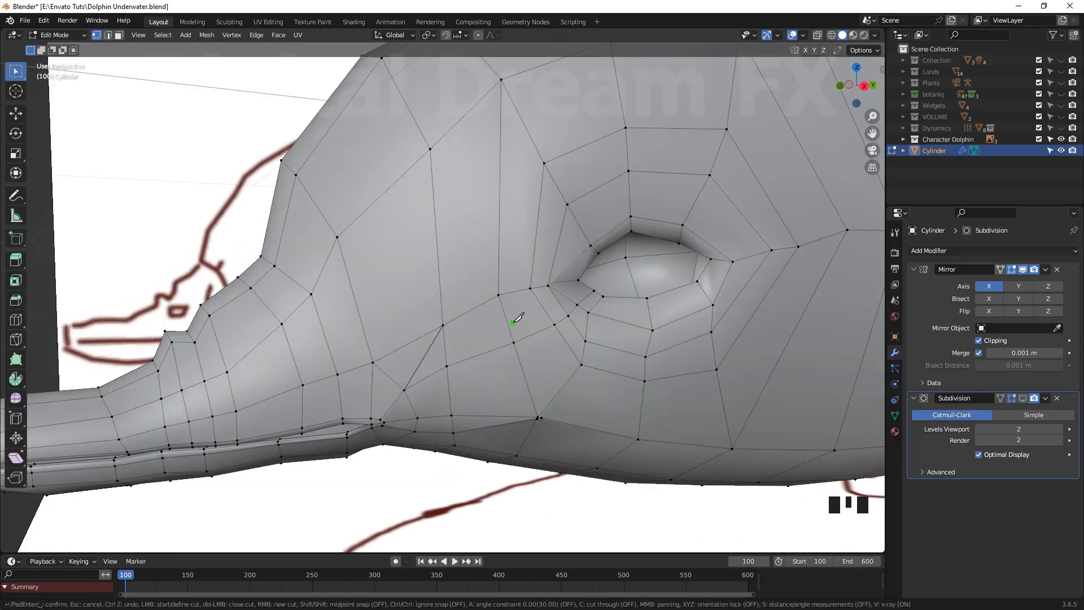
Step: Move the vertices ahead of the eye's front corner to space them around the new cut
click(559, 321)
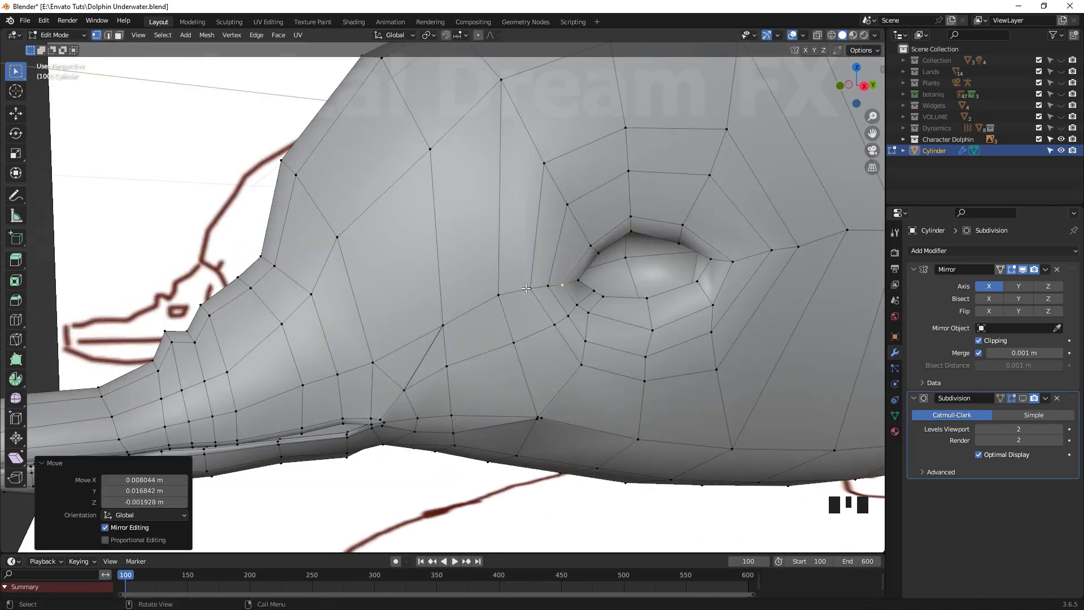
click(495, 299)
click(481, 311)
Step: Merge the two nearly coincident cheek vertices below the eye at their center
middle_drag(481, 311, 542, 302)
click(548, 299)
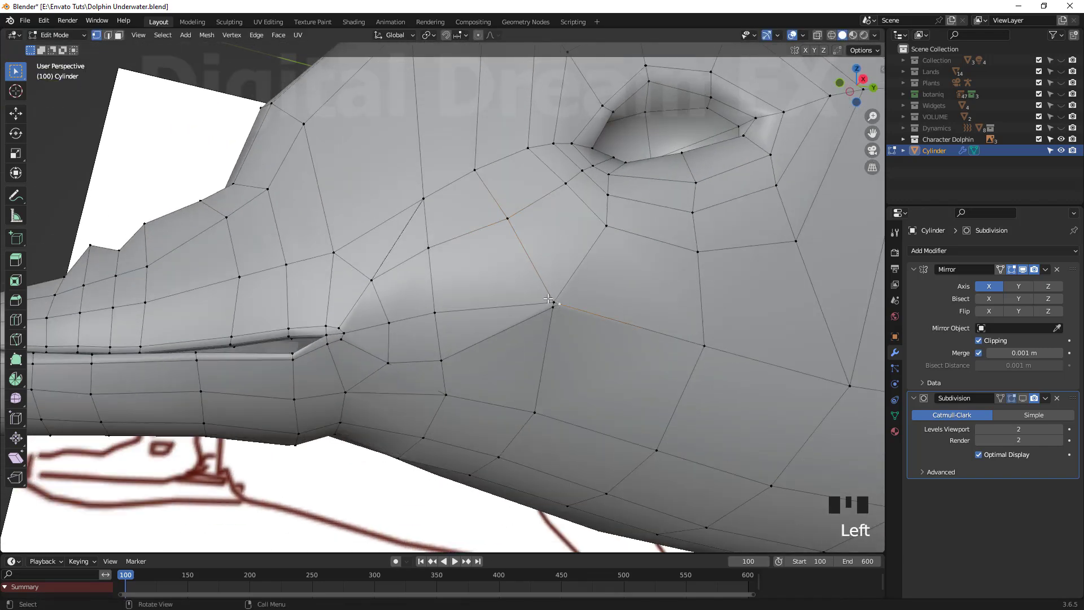
key(m)
click(580, 340)
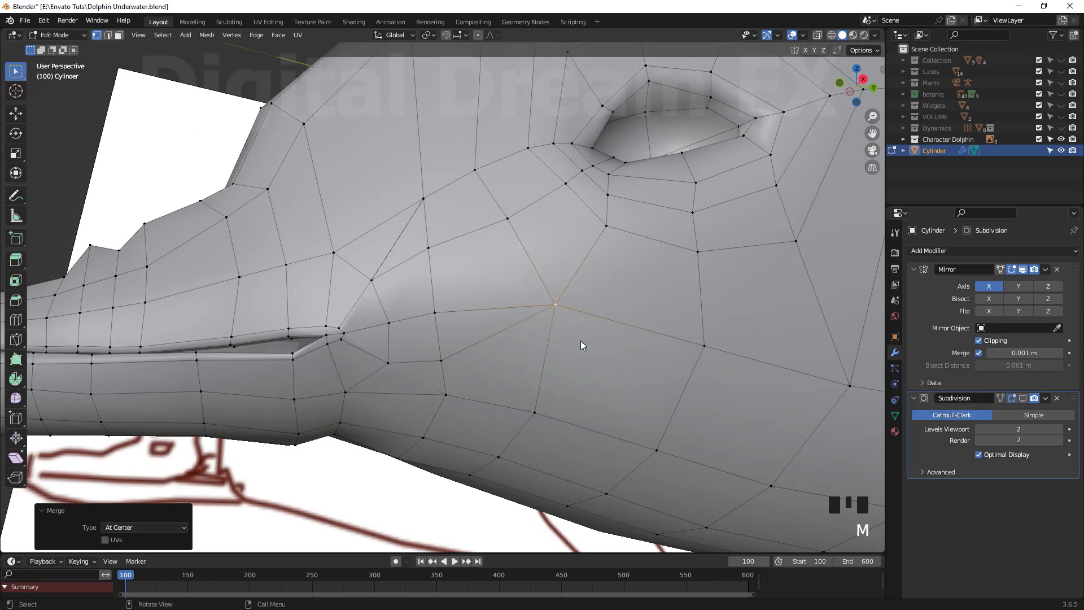
Step: Try to dissolve the diagonal edges running up the cheek from the mouth corner
middle_drag(580, 340, 547, 359)
key(2)
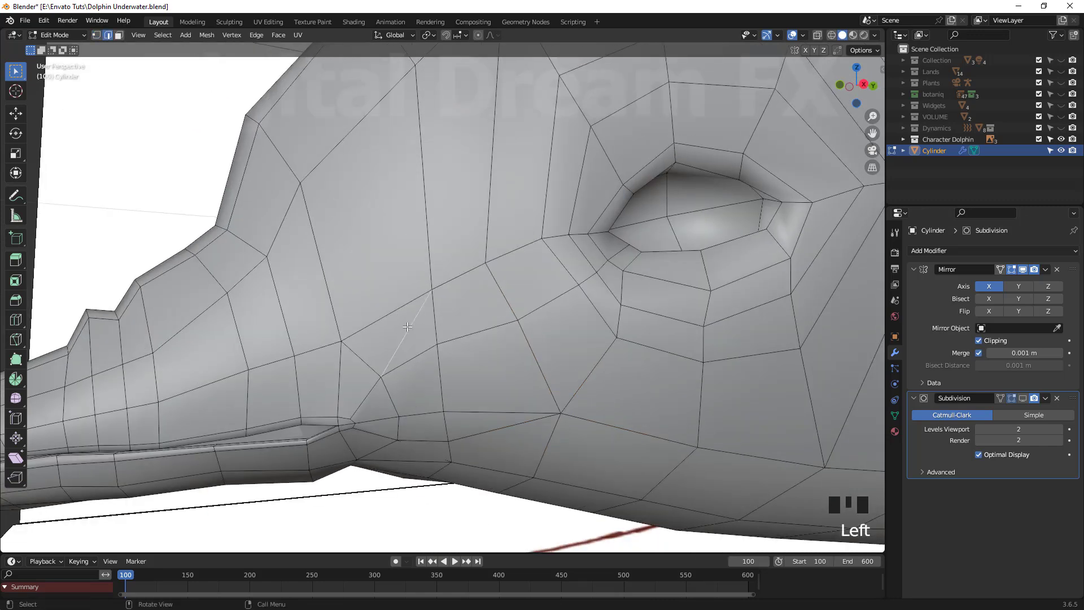
key(x)
click(408, 326)
middle_drag(407, 327, 425, 314)
key(x)
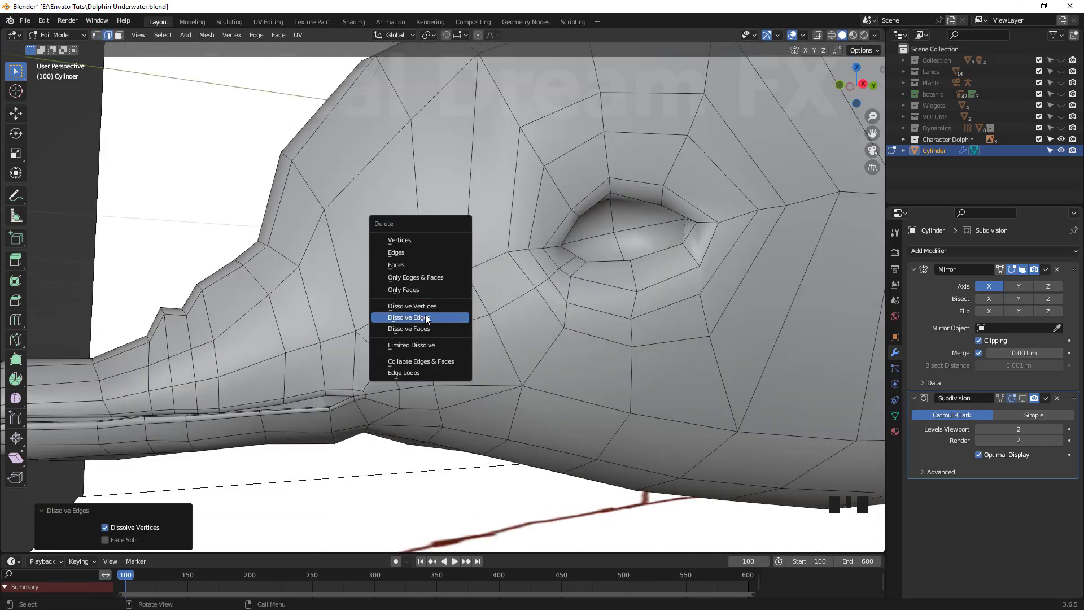
click(425, 314)
click(412, 350)
key(x)
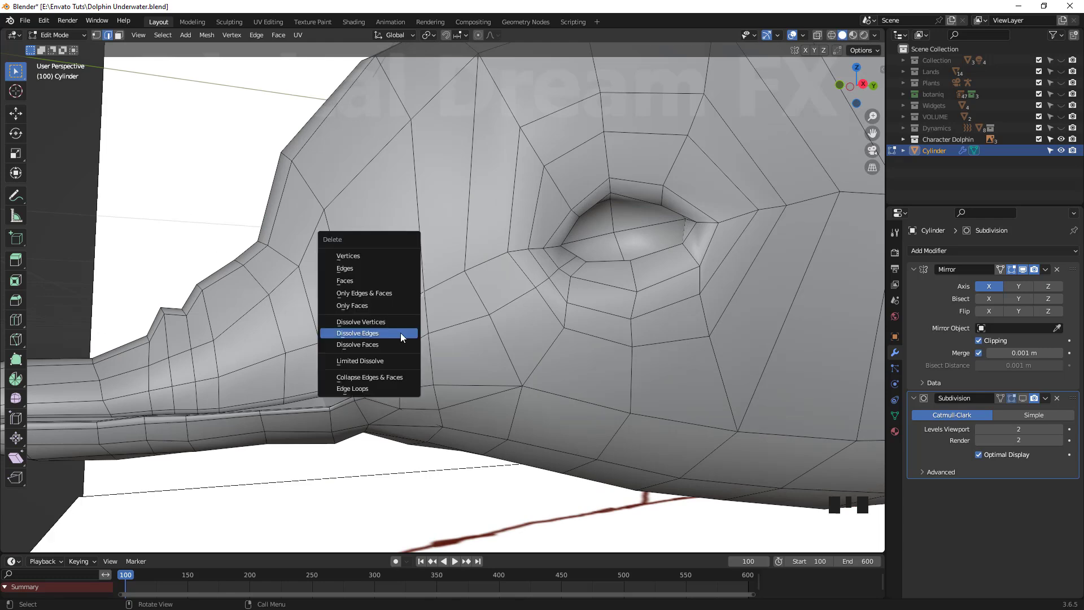
click(400, 333)
scroll(400, 333, up, 2)
click(386, 396)
shift+middle_drag(395, 406, 443, 382)
key(ctrl+z)
key(ctrl+z)
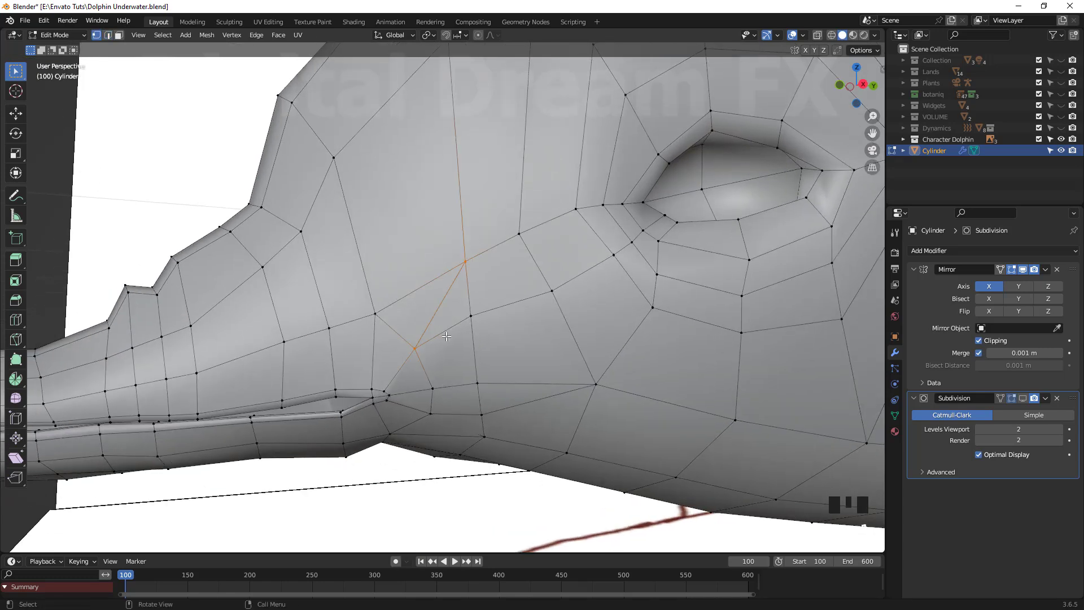
Step: Move the three neighbouring cheek vertices above the mouth corner to even out their spacing
key(g)
click(481, 293)
click(414, 353)
key(g)
click(413, 347)
click(478, 318)
key(g)
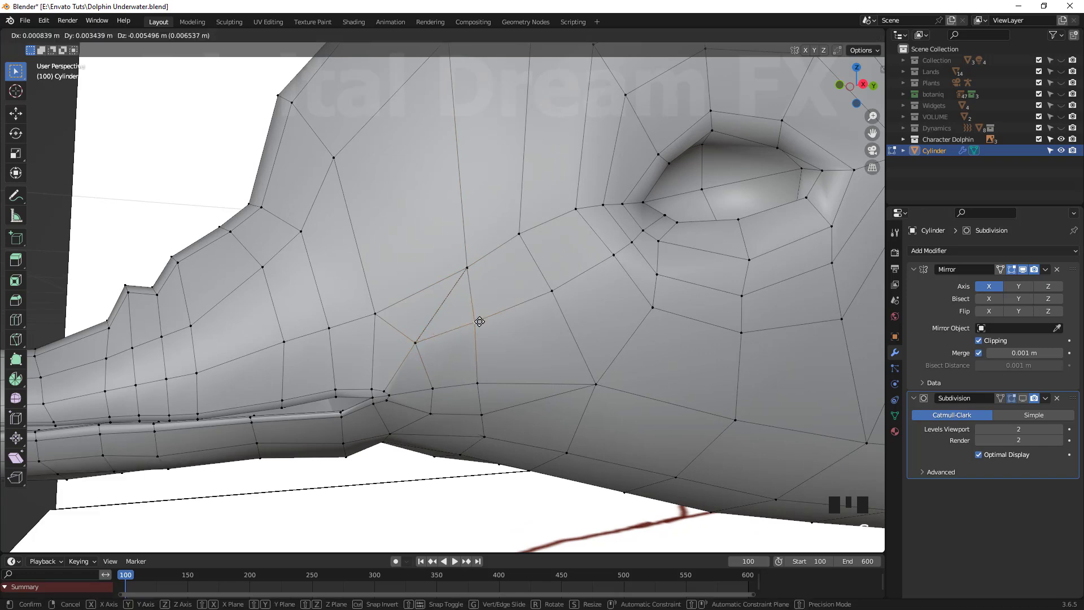
click(480, 324)
Step: Dissolve the diagonal edge joining the vertex above the mouth corner to the upper cheek vertex
key(2)
click(453, 307)
key(x)
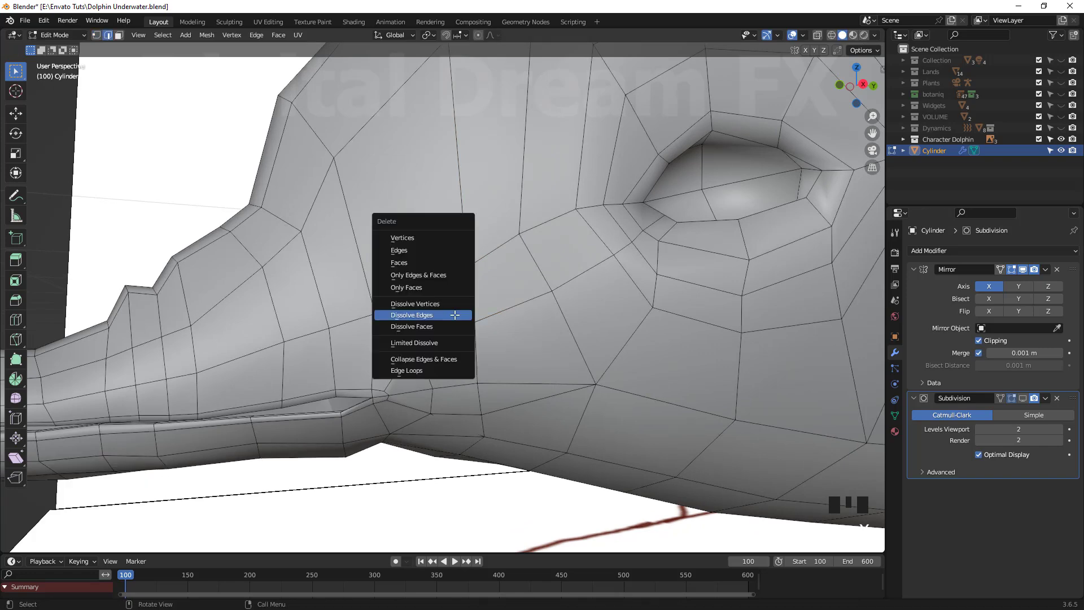
click(439, 314)
middle_drag(477, 419, 515, 395)
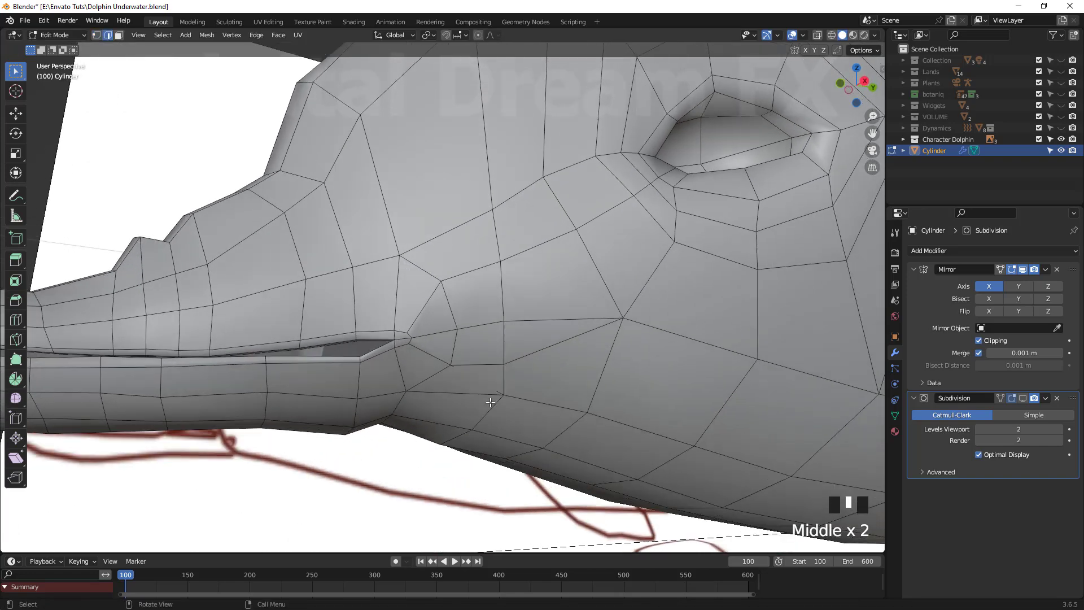
Step: Dissolve the redundant edge on the lower cheek just behind the mouth corner
scroll(434, 291, up, 3)
scroll(517, 353, down, 6)
shift+middle_drag(405, 421, 456, 345)
scroll(456, 345, up, 2)
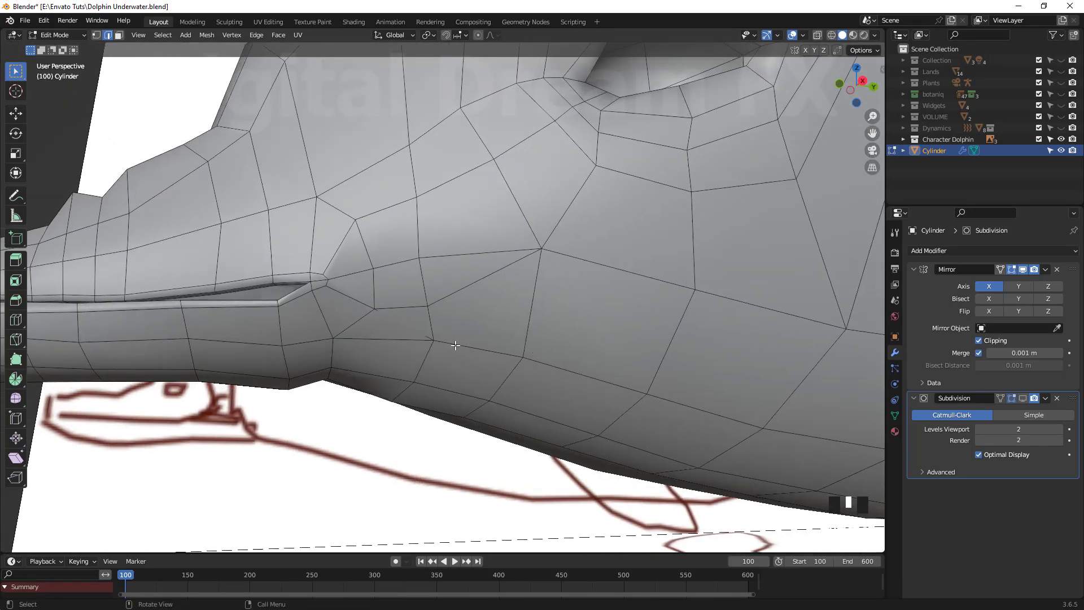
key(x)
click(431, 332)
Step: Add an edge loop running down the head between the eye and the mouth corner
scroll(472, 340, down, 2)
mouse_move(490, 413)
middle_down()
mouse_move(503, 384)
mouse_move(500, 417)
middle_up()
shift+middle_drag(500, 417, 532, 405)
scroll(537, 416, down, 3)
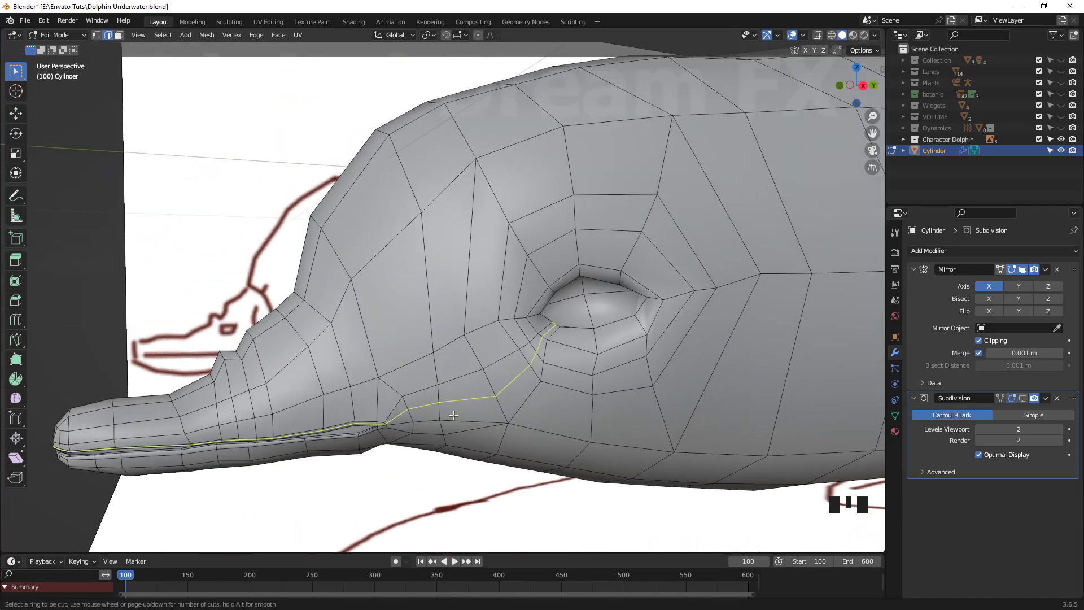
click(459, 389)
scroll(459, 390, down, 3)
Step: Reposition an upper forehead edge and the forehead vertex ahead of the eye to space out the new loop
scroll(452, 389, up, 2)
shift+middle_drag(373, 135, 433, 235)
click(432, 235)
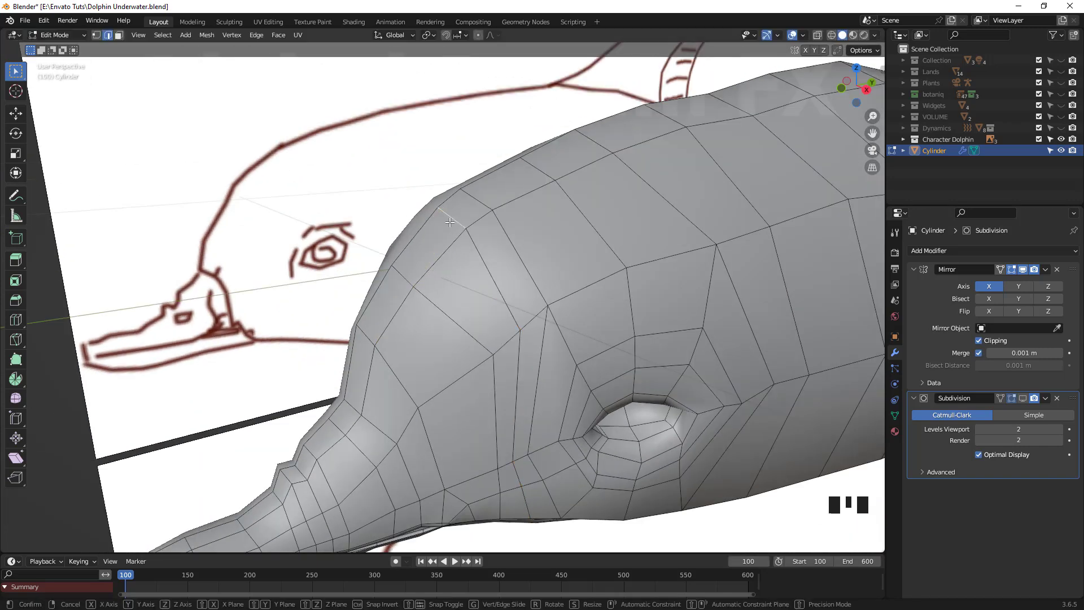
click(455, 272)
key(1)
click(489, 359)
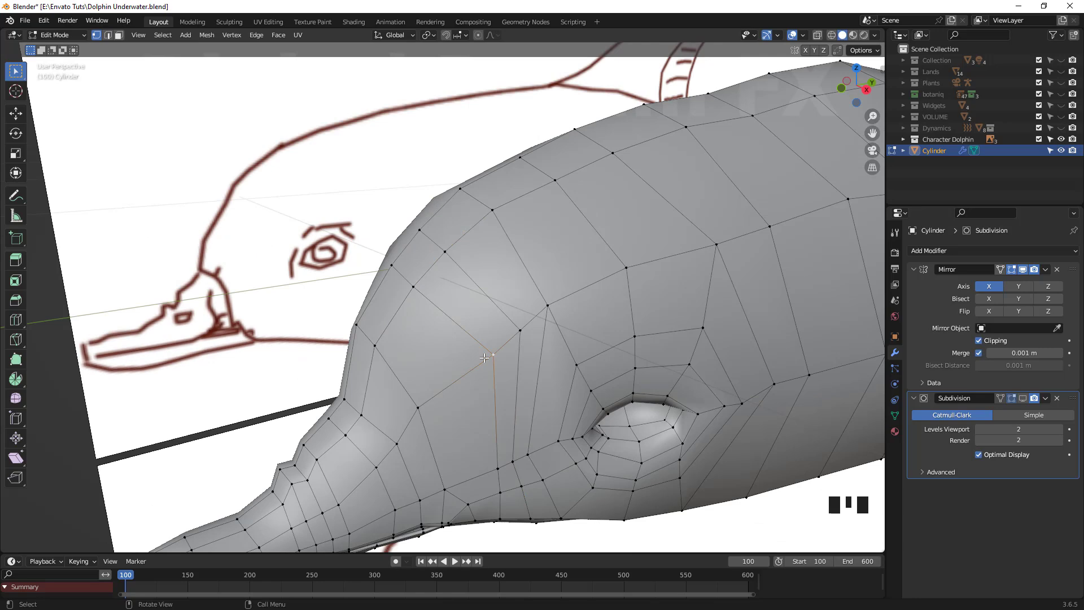
click(460, 376)
Step: Slide and move the vertices between the forehead and the eye to even out the columns of faces
middle_drag(461, 376, 489, 402)
click(491, 417)
key(g)
key(g)
click(478, 419)
click(490, 399)
key(g)
click(490, 388)
key(g)
click(526, 409)
Step: Move the jaw vertex behind the mouth corner and the forehead vertex above it to smooth the edge flow
click(461, 442)
key(g)
click(467, 439)
middle_drag(467, 439, 549, 459)
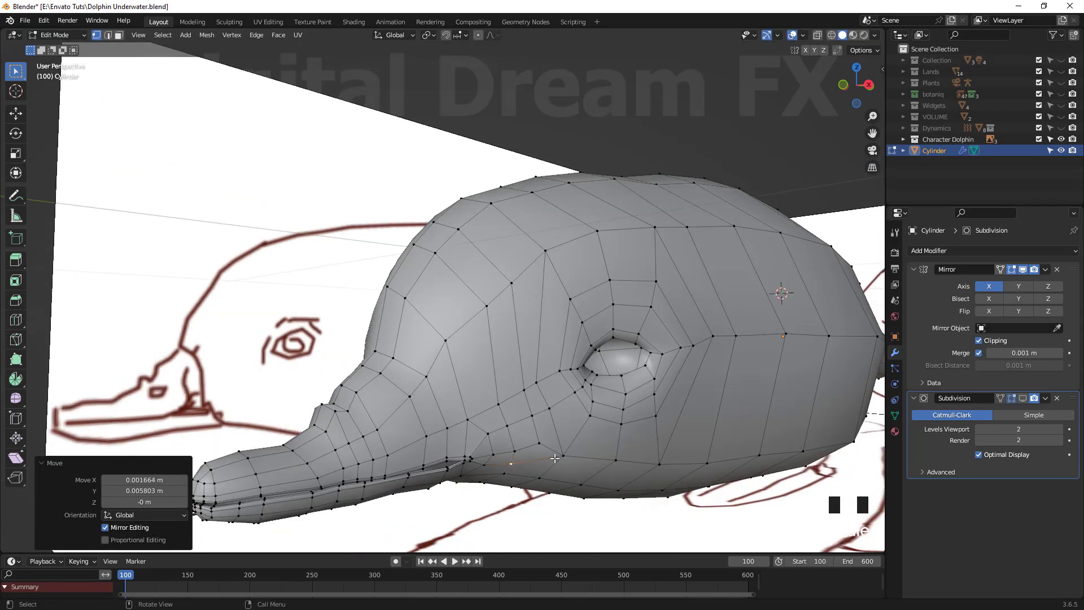
click(535, 375)
key(g)
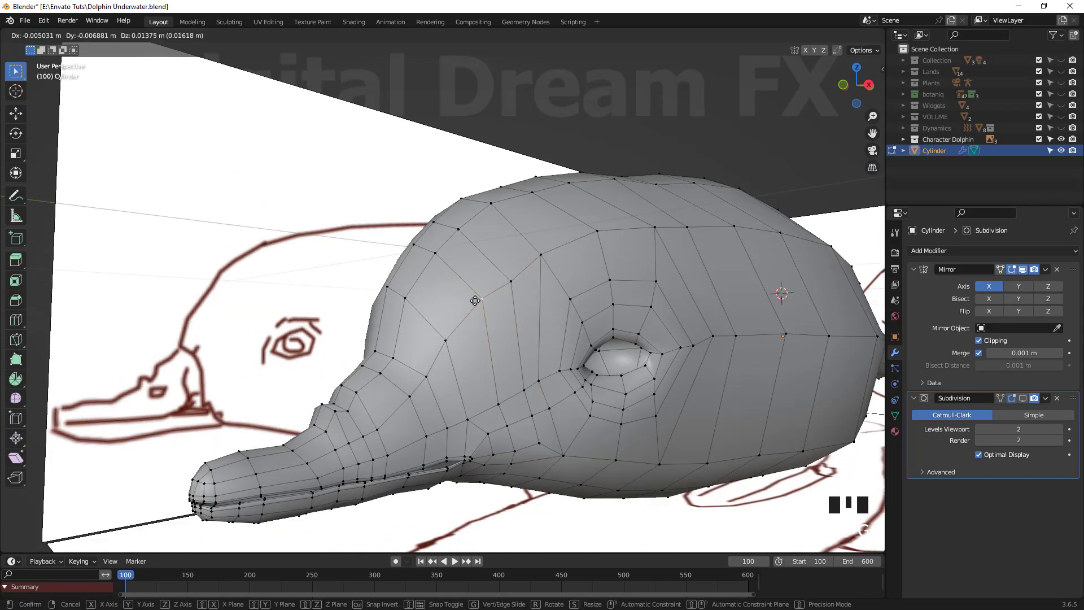
click(509, 282)
Step: Show the Subdivision modifier in Edit Mode, check the smoothed head in Object Mode, and return to mesh editing
scroll(490, 377, down, 3)
middle_drag(509, 282, 610, 423)
click(1023, 398)
shift+middle_drag(610, 423, 510, 298)
key(Tab)
scroll(631, 438, up, 3)
scroll(595, 438, down, 3)
scroll(518, 435, up, 4)
key(Tab)
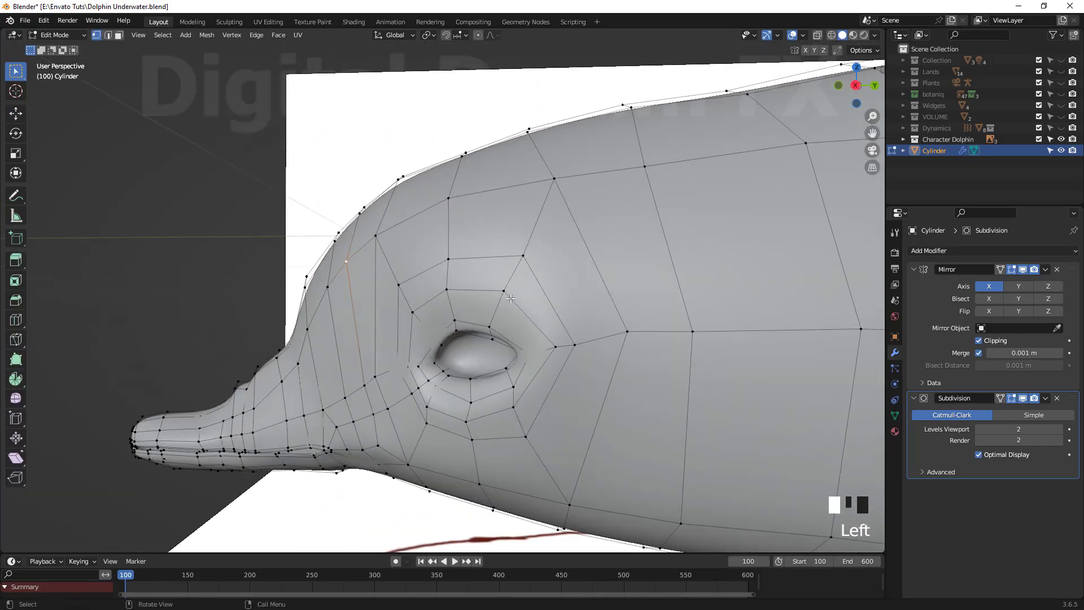
Step: Move the vertices just in front of the eye to refine the smoothed eye corner
shift+click(436, 387)
middle_drag(437, 388, 510, 432)
click(425, 418)
key(g)
click(506, 427)
Step: Adjust the vertices around the front of the eye socket to smooth the transition to the forehead
click(513, 349)
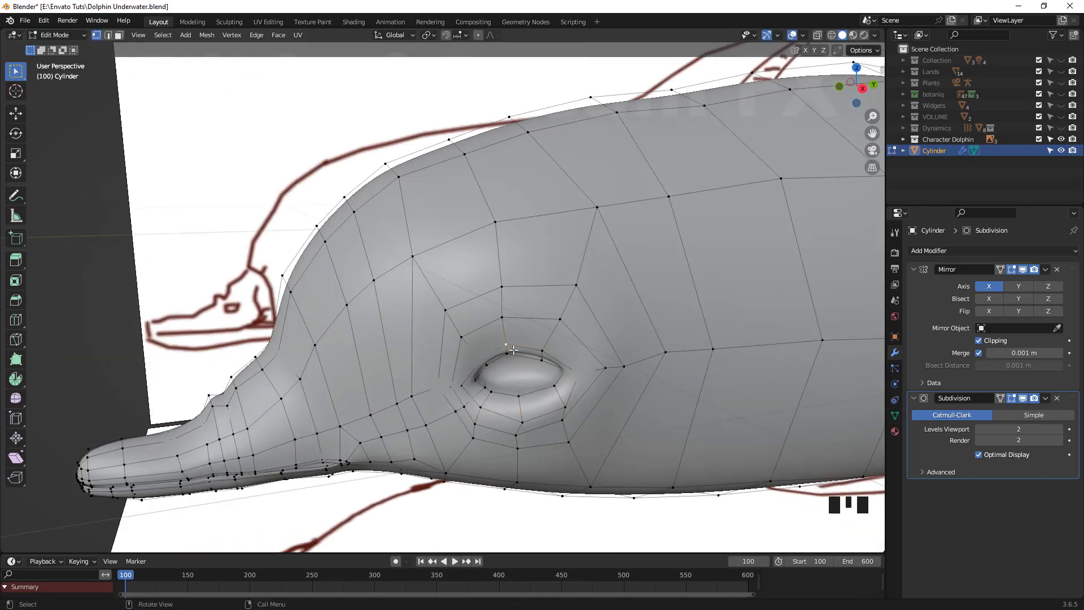
middle_drag(506, 322, 493, 380)
click(488, 392)
click(430, 362)
key(g)
middle_drag(553, 409, 599, 418)
click(581, 399)
Step: Move the vertices at the eye's lower front corner, toggling X-ray to check them against the reference sketch
scroll(587, 407, down, 2)
scroll(542, 395, up, 3)
click(502, 402)
middle_drag(502, 402, 498, 385)
key(alt+z)
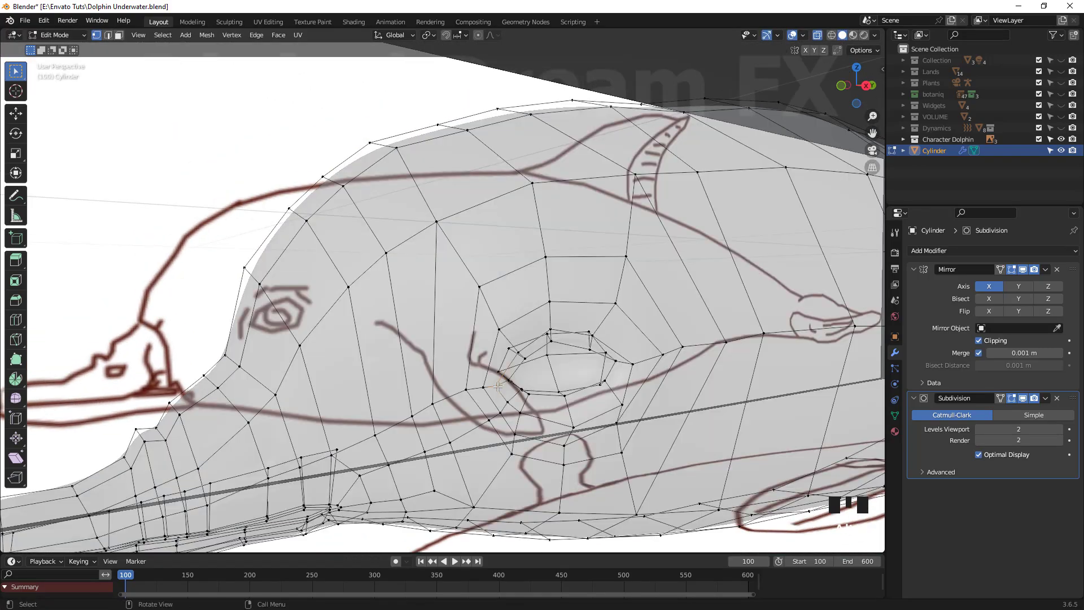
key(alt+z)
middle_drag(556, 425, 497, 394)
key(g)
click(484, 456)
scroll(497, 393, up, 2)
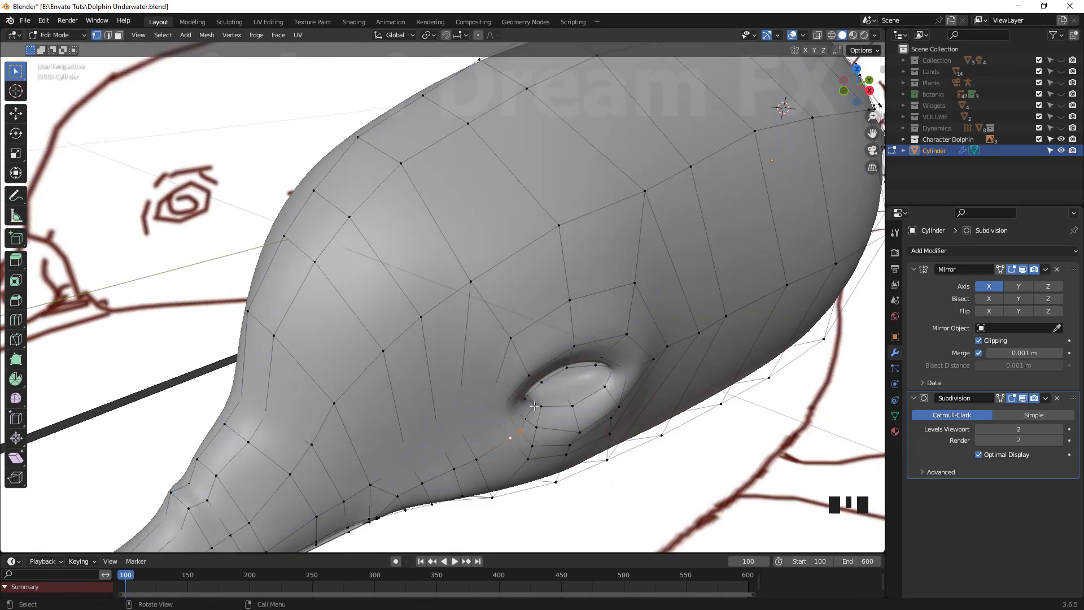
Step: Apply Smooth Vertices to the selected vertices around the eye's lower rim
right_click(500, 455)
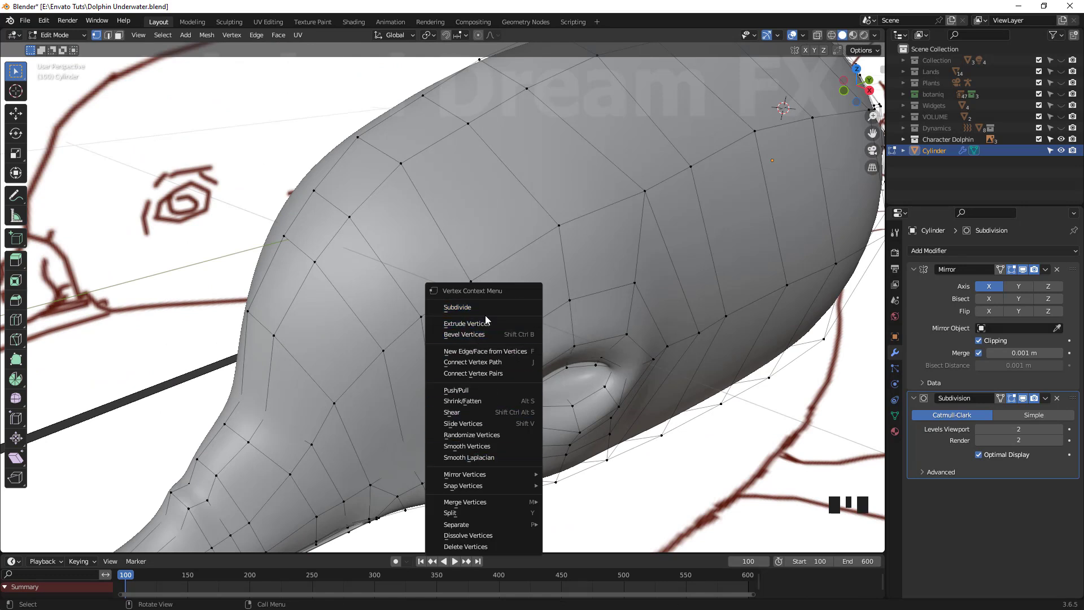
click(487, 447)
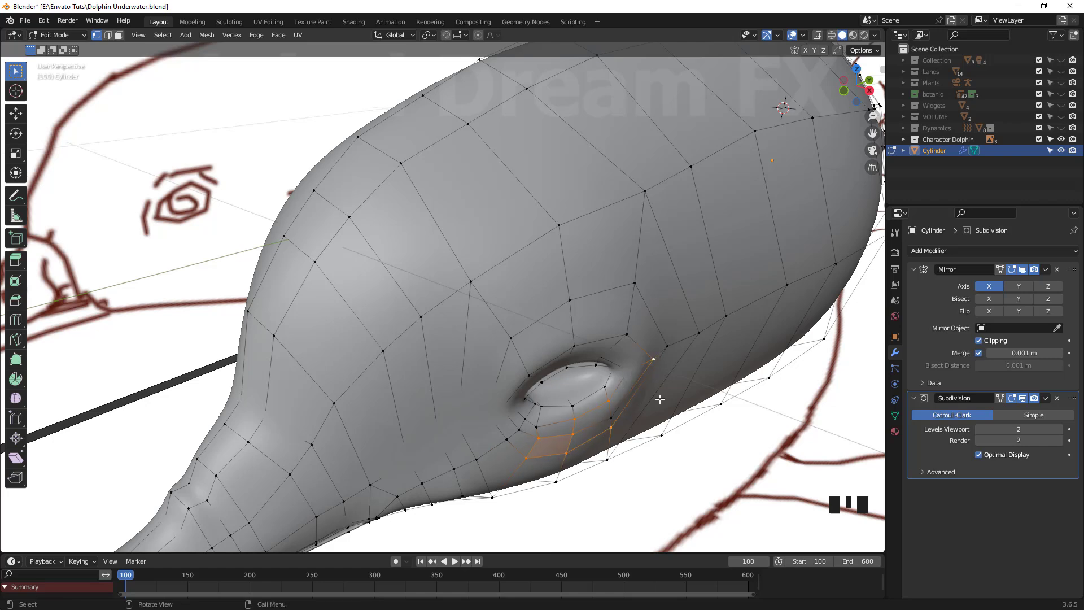
middle_drag(573, 446, 525, 446)
click(524, 447)
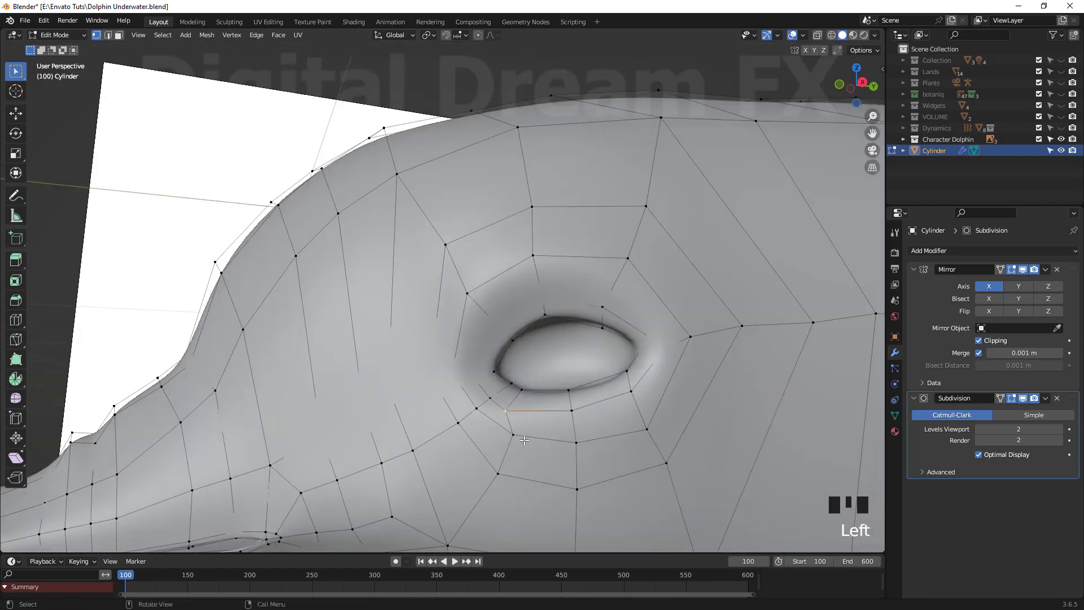
Step: Move the brow vertex above and ahead of the eye to round out the forehead surface
scroll(470, 272, down, 5)
middle_drag(470, 272, 457, 360)
scroll(500, 333, up, 5)
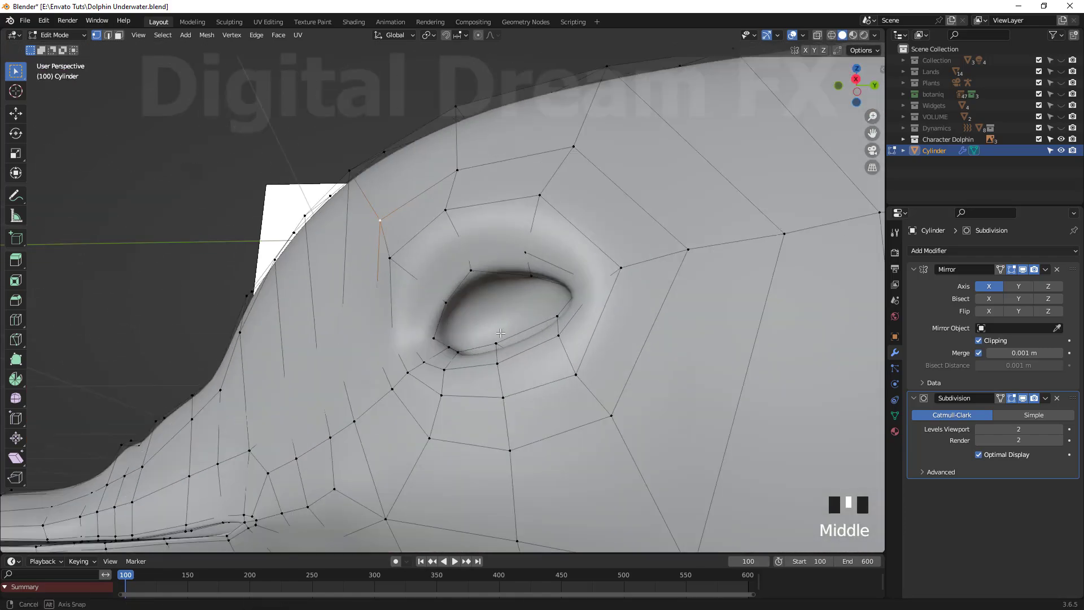
middle_drag(455, 298, 471, 413)
middle_drag(576, 387, 485, 390)
key(g)
click(687, 360)
Step: Reposition the vertices around the eye socket to refine its outline
shift+click(621, 373)
click(468, 404)
click(432, 362)
key(g)
click(493, 393)
Step: Move the front eye corner vertices and the nearby cheek vertex to soften the crease ahead of the eye
middle_drag(410, 439, 578, 415)
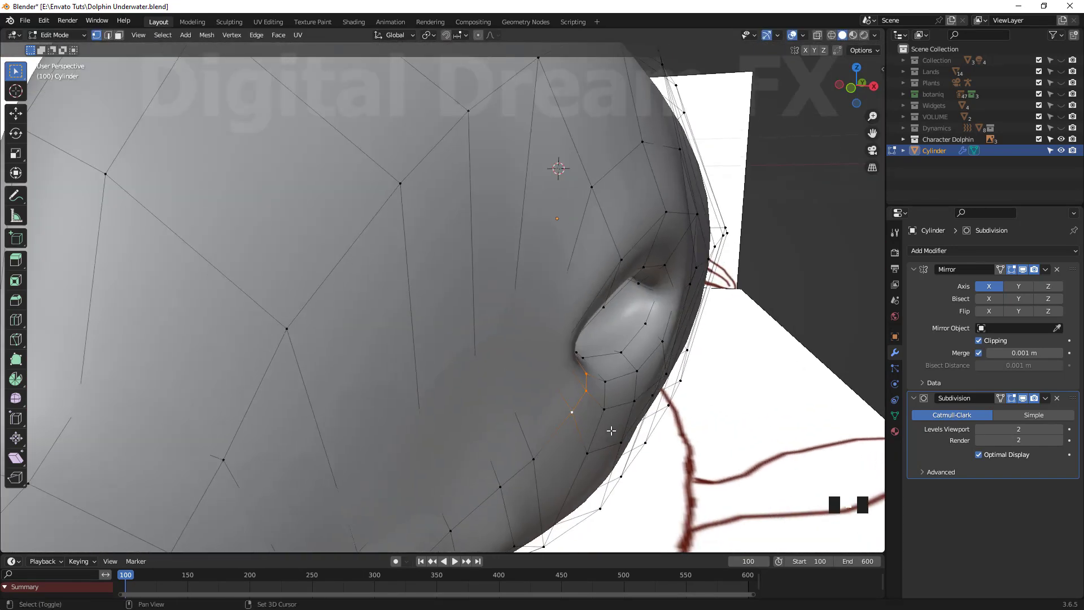
click(600, 429)
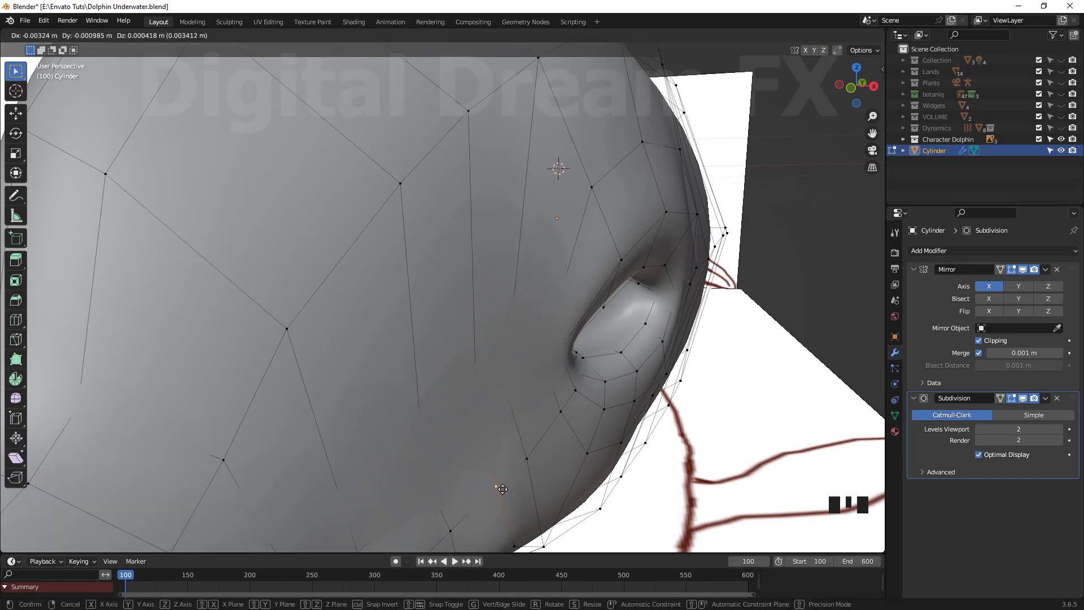
scroll(523, 442, down, 3)
scroll(497, 417, up, 4)
middle_drag(497, 395, 515, 431)
click(518, 455)
Step: Inspect the smoothed dolphin in Object Mode and from the top against the reference, and resume mesh editing
key(Tab)
scroll(579, 401, down, 4)
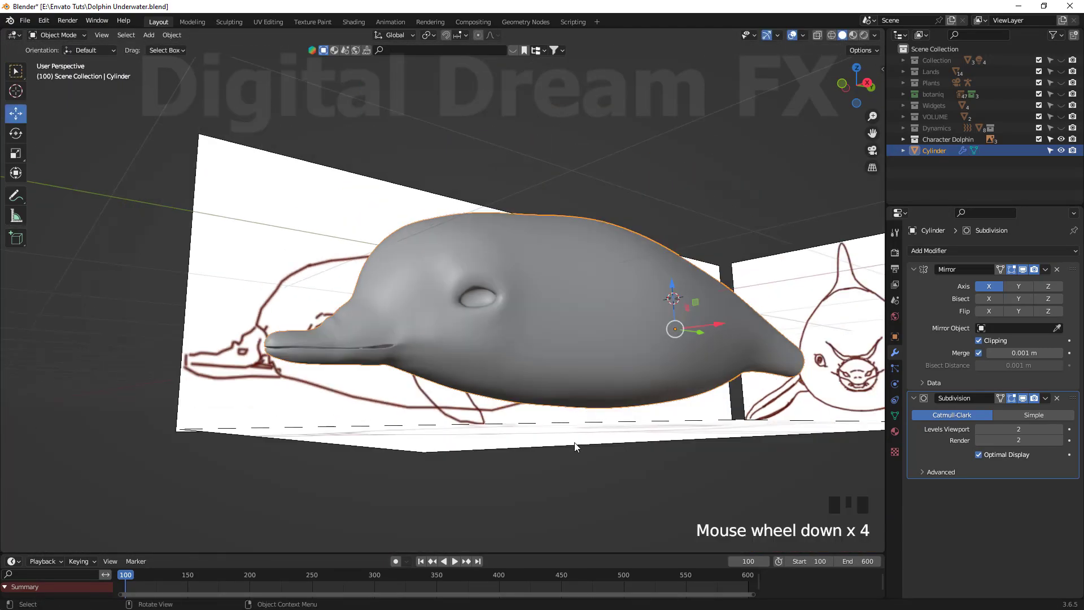
click(593, 423)
middle_drag(581, 402, 665, 403)
scroll(616, 429, up, 4)
shift+middle_drag(613, 435, 561, 426)
key(KP_7)
shift+middle_drag(311, 430, 326, 314)
click(329, 314)
key(Tab)
Step: In top view, move two groups of vertices on the rear body to match the reference outline
drag(455, 319, 391, 250)
key(g)
click(438, 278)
drag(432, 218, 387, 170)
key(g)
click(386, 173)
scroll(385, 172, down, 2)
scroll(453, 220, up, 4)
Step: Move the tail-end ring of vertices to fit the base of the flukes in the top reference
shift+middle_drag(453, 220, 499, 467)
drag(498, 458, 438, 377)
shift+middle_drag(550, 455, 545, 344)
key(g)
click(523, 414)
scroll(498, 409, down, 2)
scroll(520, 404, up, 3)
right_click(544, 401)
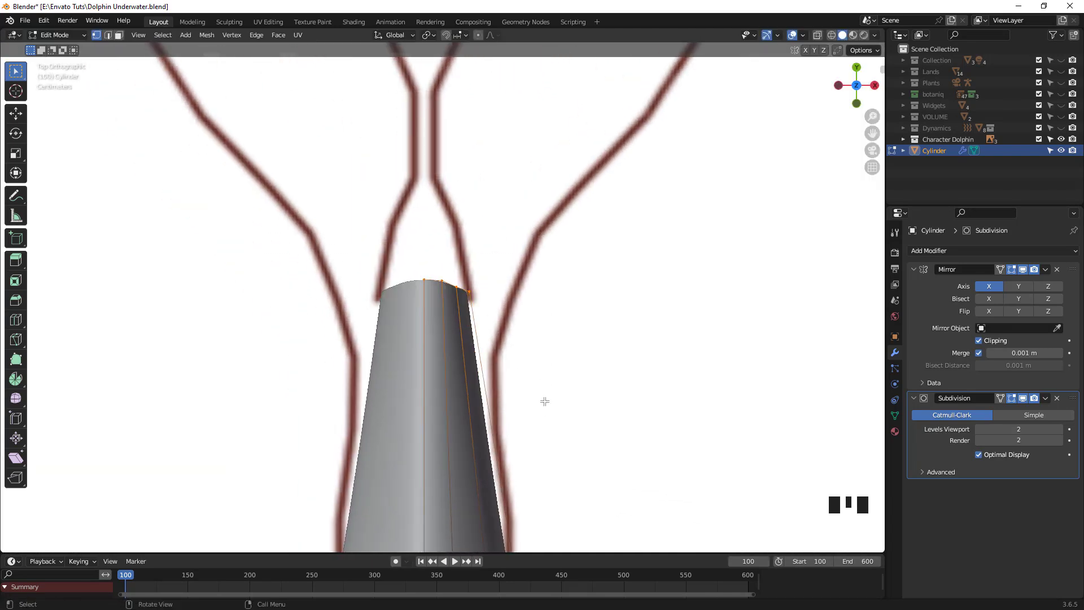
click(509, 374)
Step: Extrude the tail-end vertices back to the notch between the flukes in the reference
scroll(510, 374, down, 5)
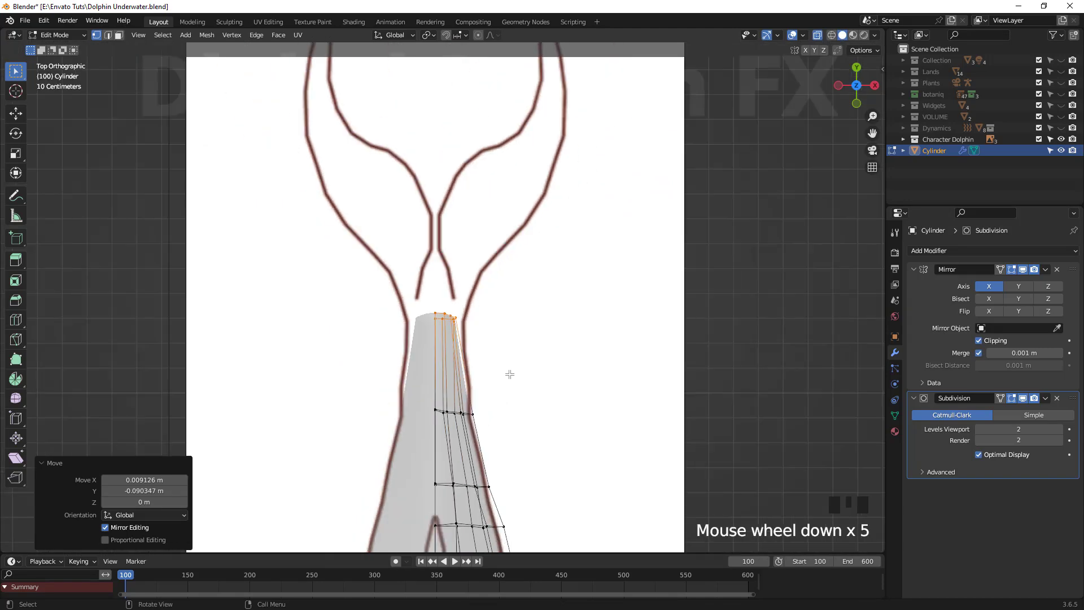
click(502, 273)
scroll(502, 282, down, 2)
shift+middle_drag(504, 329, 493, 450)
scroll(480, 362, up, 7)
Step: Move the new tail-tip vertices inward to fit the narrow gap between the flukes in the top reference
mouse_move(409, 331)
mouse_down()
mouse_move(496, 374)
mouse_move(453, 382)
mouse_move(421, 348)
mouse_up()
click(485, 374)
key(g)
click(524, 362)
drag(478, 399, 421, 347)
key(g)
click(535, 371)
scroll(534, 372, down, 5)
shift+middle_drag(502, 431, 506, 361)
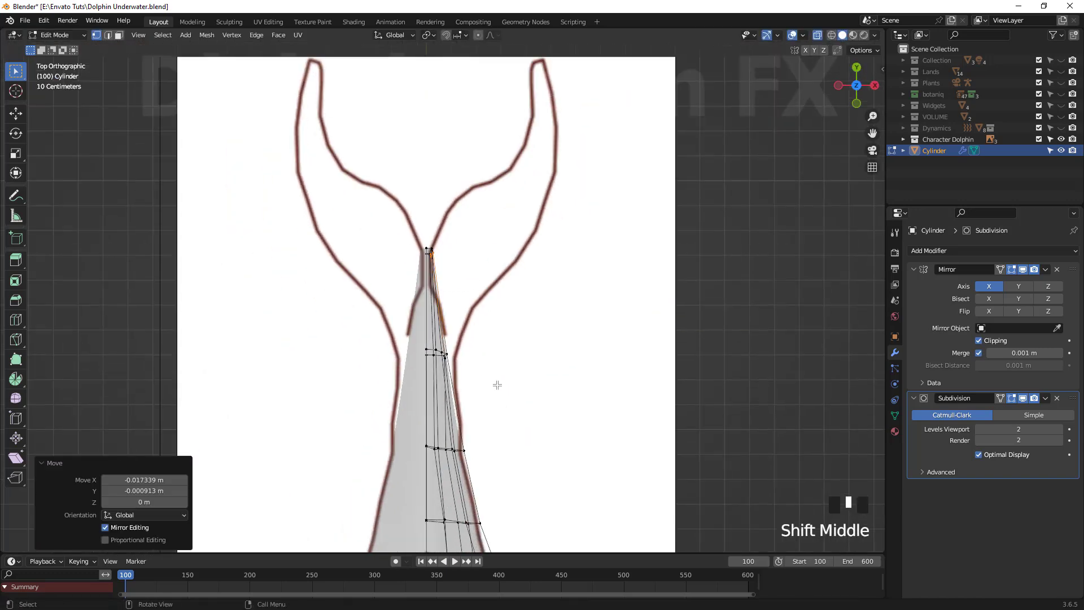
Step: In top view, move the vertices at the fluke base outward by about 0.035 m to meet the reference outline
scroll(506, 361, up, 4)
drag(486, 455, 446, 399)
key(g)
click(517, 431)
Step: In the right side view, lower the tail-end ring of vertices to fit the side reference
scroll(517, 432, down, 2)
scroll(522, 432, down, 2)
shift+middle_drag(517, 432, 405, 314)
shift+middle_drag(585, 490, 584, 398)
shift+middle_drag(584, 434, 584, 392)
key(KP_3)
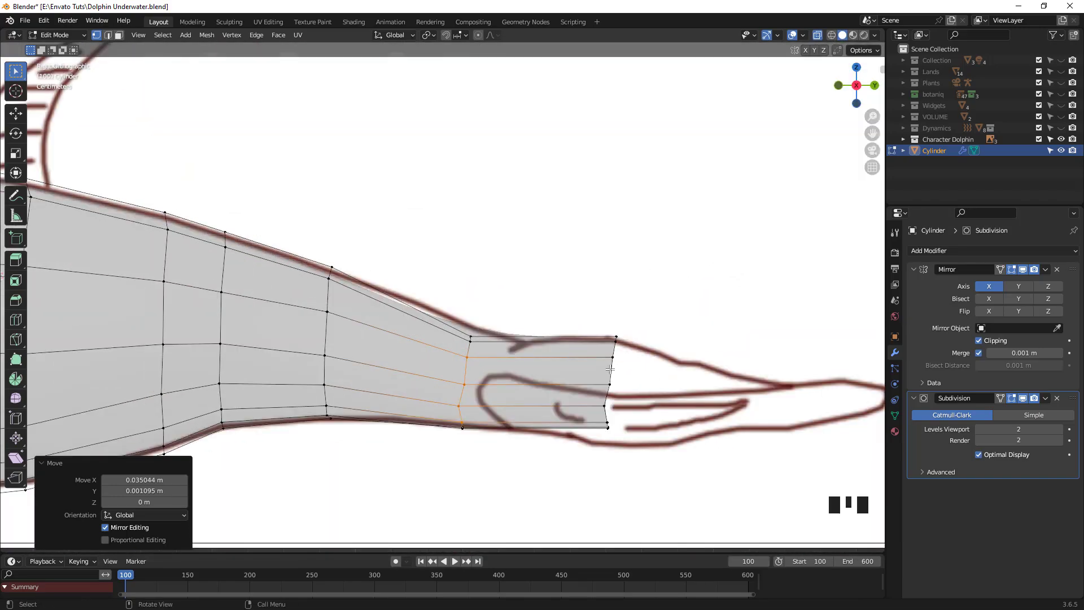
scroll(576, 418, up, 2)
shift+middle_drag(595, 337, 463, 312)
scroll(497, 308, down, 2)
middle_drag(520, 305, 520, 300)
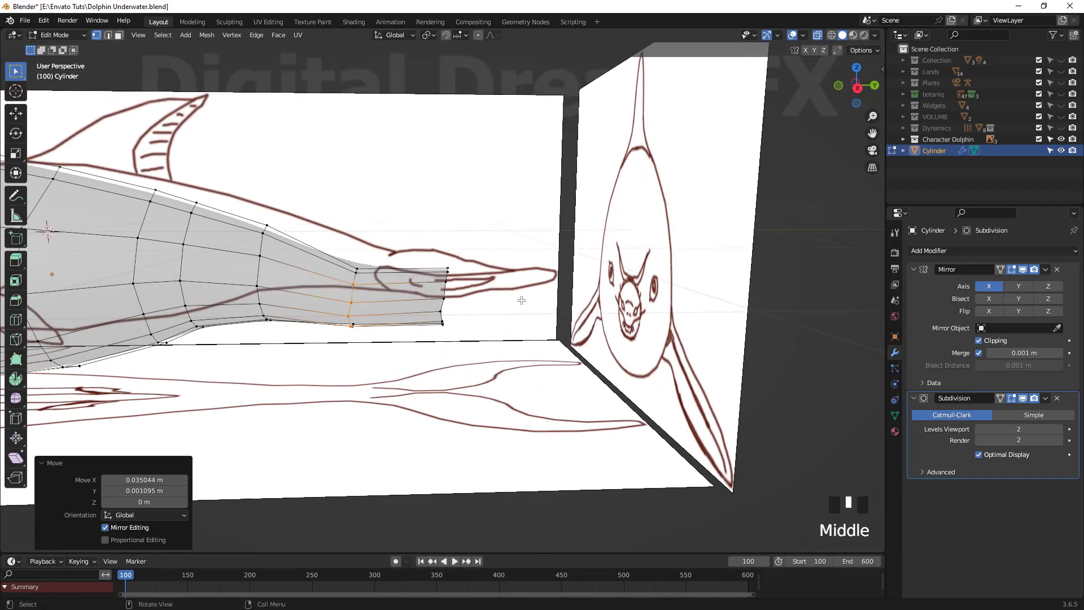
key(KP_3)
scroll(513, 395, up, 2)
shift+middle_drag(513, 402, 525, 387)
drag(428, 387, 497, 239)
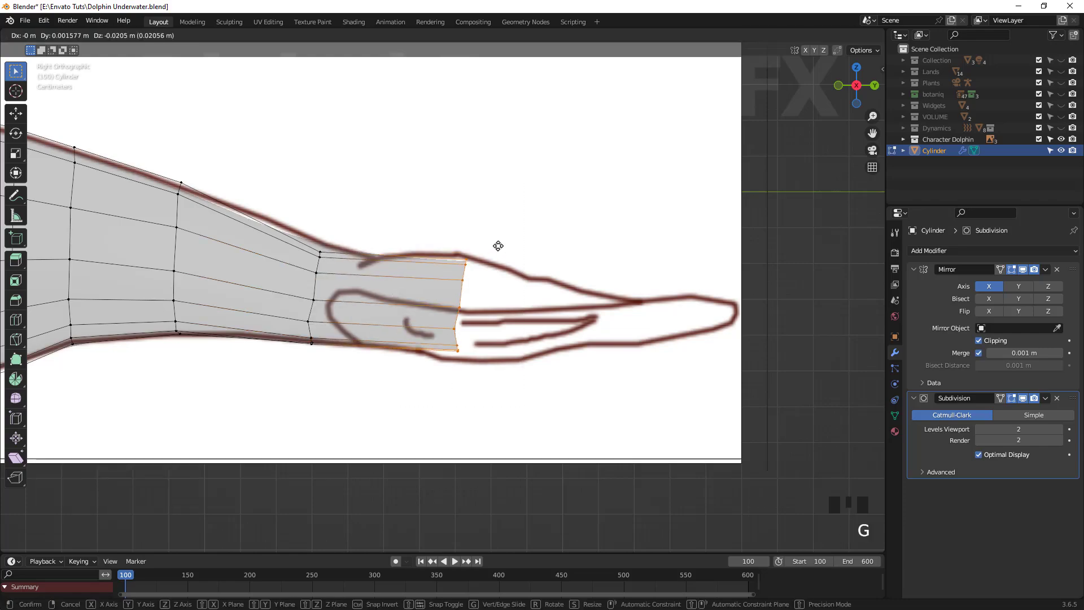
click(524, 255)
Step: Turn off X-ray and reposition an upper vertex on the tail in perspective view
middle_drag(446, 300, 514, 381)
shift+middle_drag(517, 361, 505, 310)
key(alt+z)
middle_drag(508, 395, 511, 325)
click(451, 286)
ctrl+click(445, 339)
scroll(484, 371, down, 2)
scroll(484, 370, up, 2)
middle_drag(469, 443, 620, 436)
key(1)
click(441, 291)
key(g)
click(458, 371)
Step: Move the pair of vertices near the lower corner of the open tail end
click(537, 437)
shift+click(541, 422)
key(g)
click(572, 411)
key(g)
click(589, 434)
Step: Reposition three vertices along the lower rim of the open tail end to even out its edge
click(520, 446)
key(g)
click(513, 440)
click(507, 419)
key(g)
click(504, 417)
click(492, 367)
key(g)
click(490, 369)
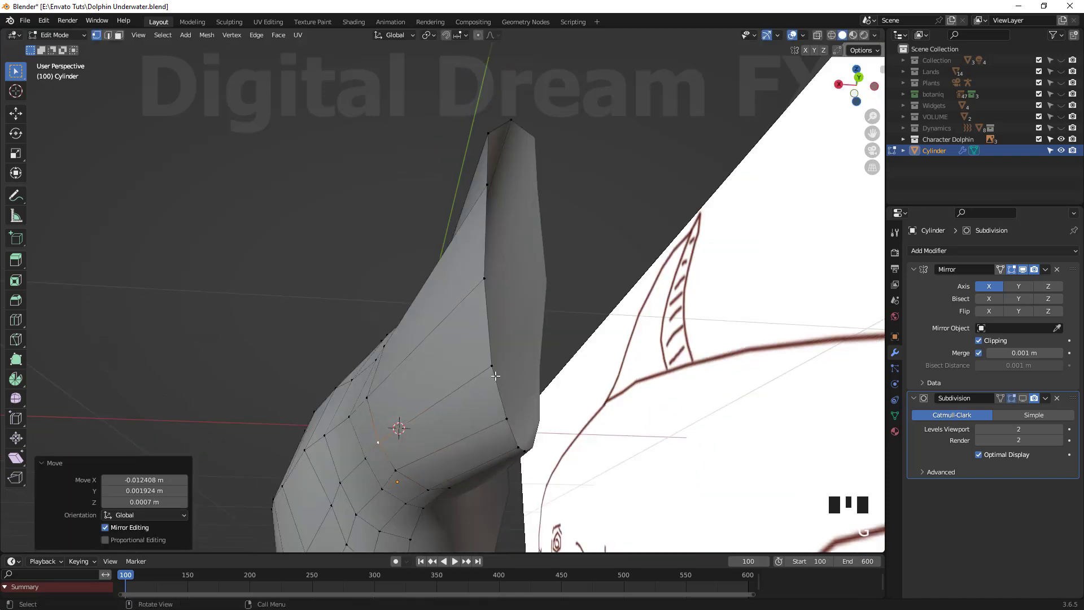
Step: Adjust the middle and upper rim vertices of the tail end from a slightly rotated view
middle_drag(520, 399, 499, 400)
key(g)
click(492, 395)
click(432, 278)
key(g)
click(439, 260)
middle_drag(477, 319, 481, 183)
click(440, 248)
Step: Align the remaining upper rim vertices into a straighter vertical edge at the open tail end
click(496, 284)
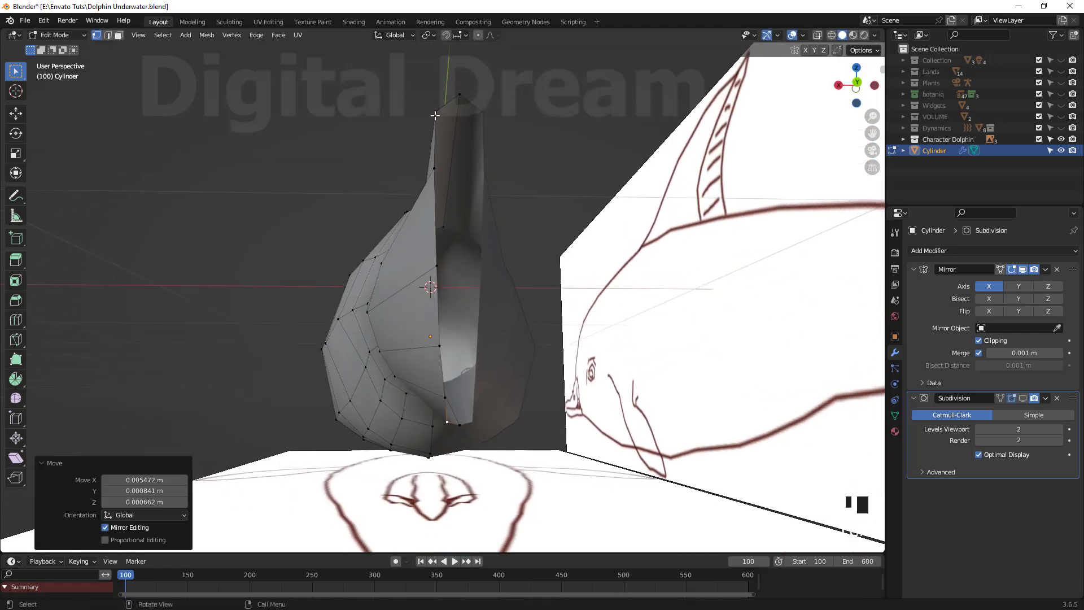
click(479, 161)
key(g)
click(482, 237)
click(434, 169)
key(g)
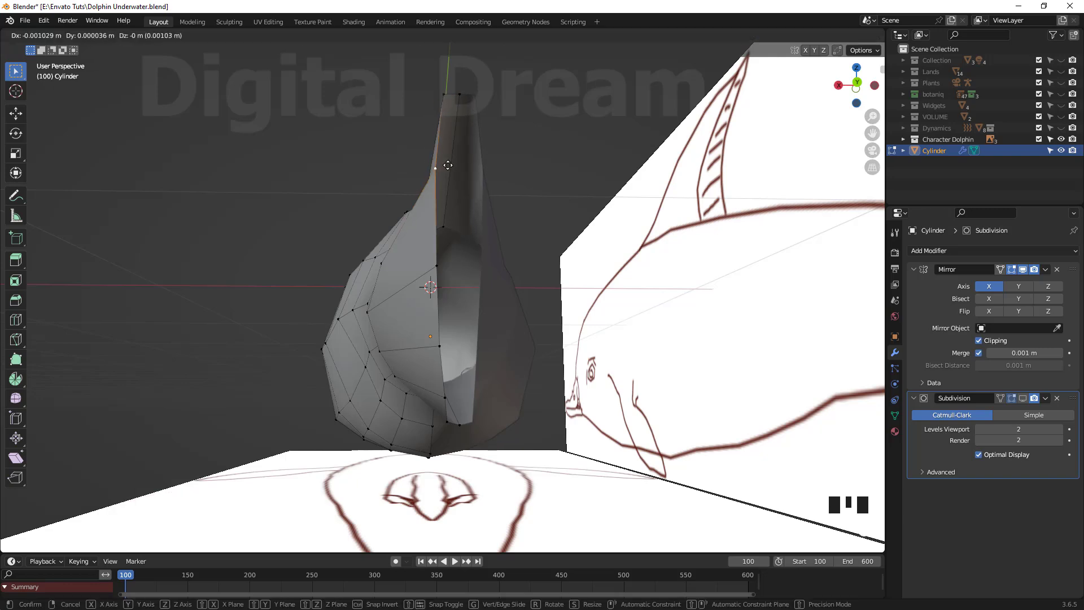
click(444, 169)
Step: Fill a narrow strip down the centre of the open tail end and divide it with four loop cuts
middle_drag(462, 223, 459, 231)
key(2)
middle_drag(505, 298, 476, 303)
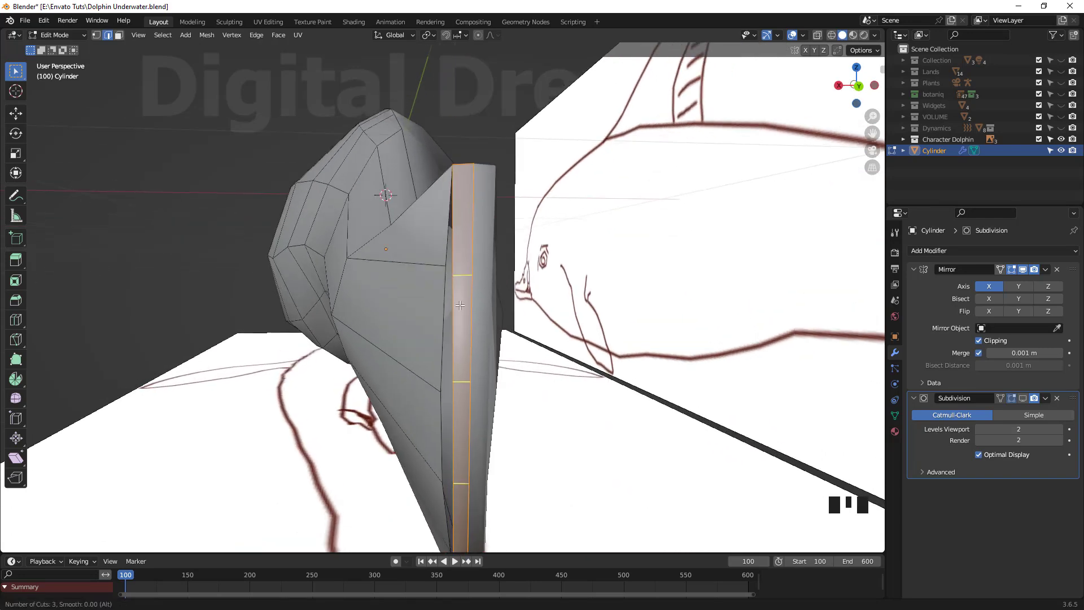
middle_drag(556, 329, 504, 321)
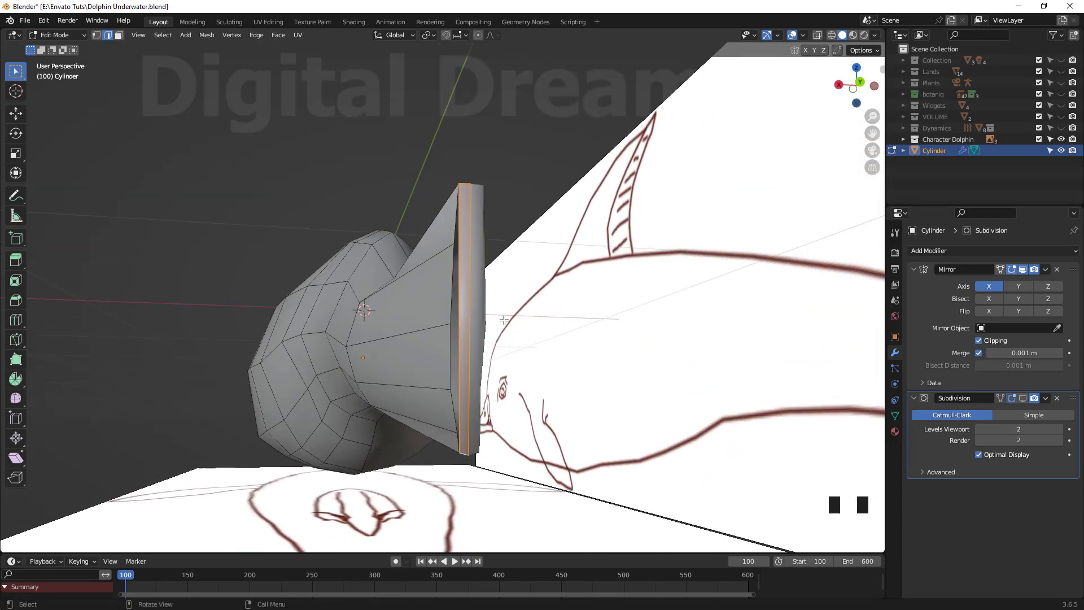
click(472, 320)
Step: Merge the two upper edge vertices of the centre strip with the matching vertices on the tail rim
scroll(472, 319, up, 5)
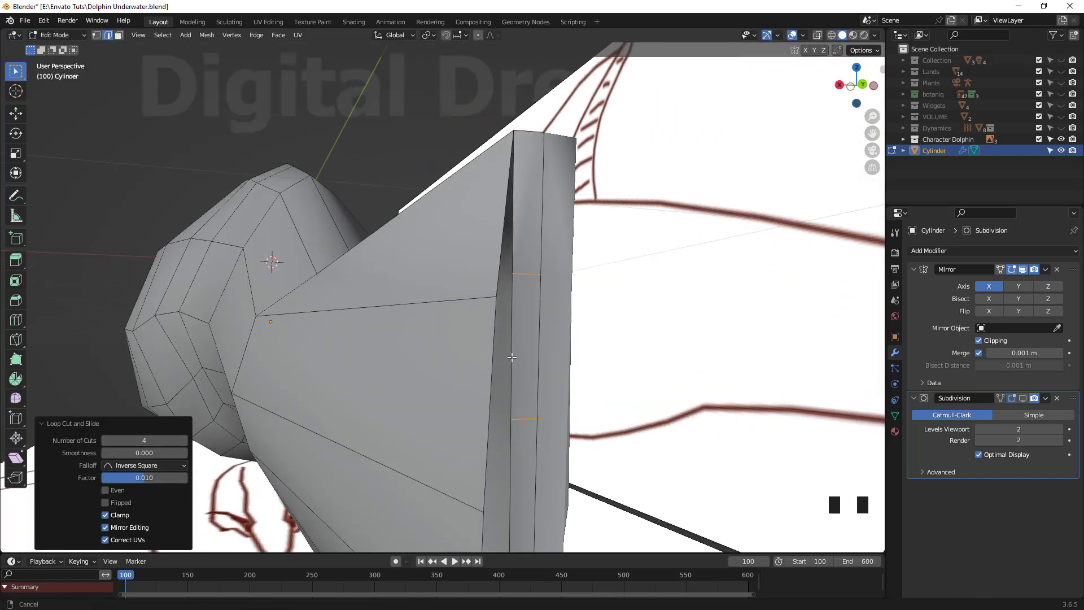
key(1)
click(498, 276)
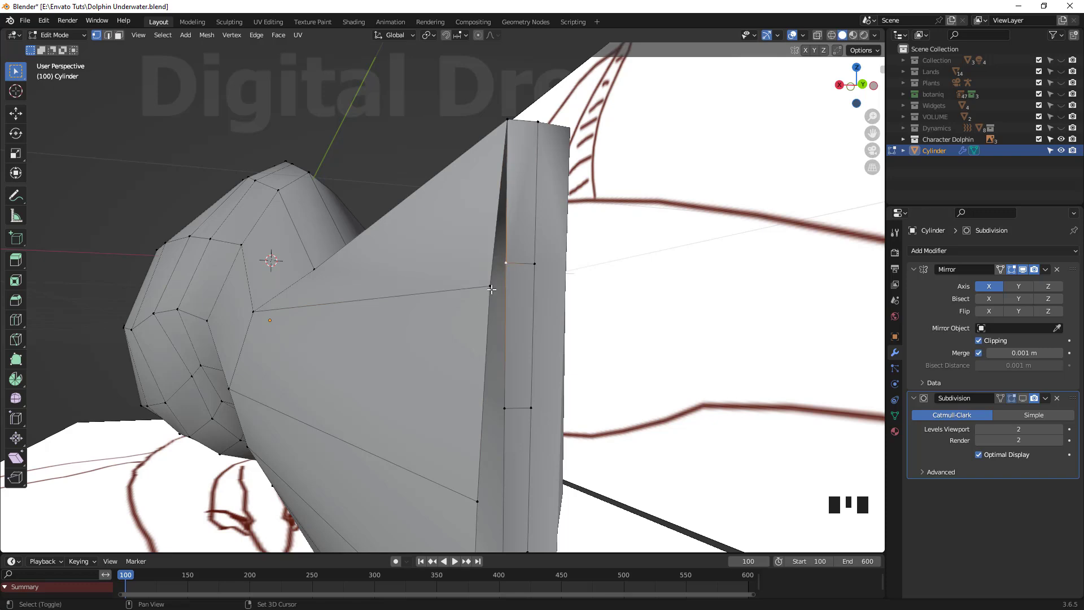
key(m)
click(490, 294)
shift+middle_drag(524, 395, 529, 234)
click(515, 234)
shift+click(489, 329)
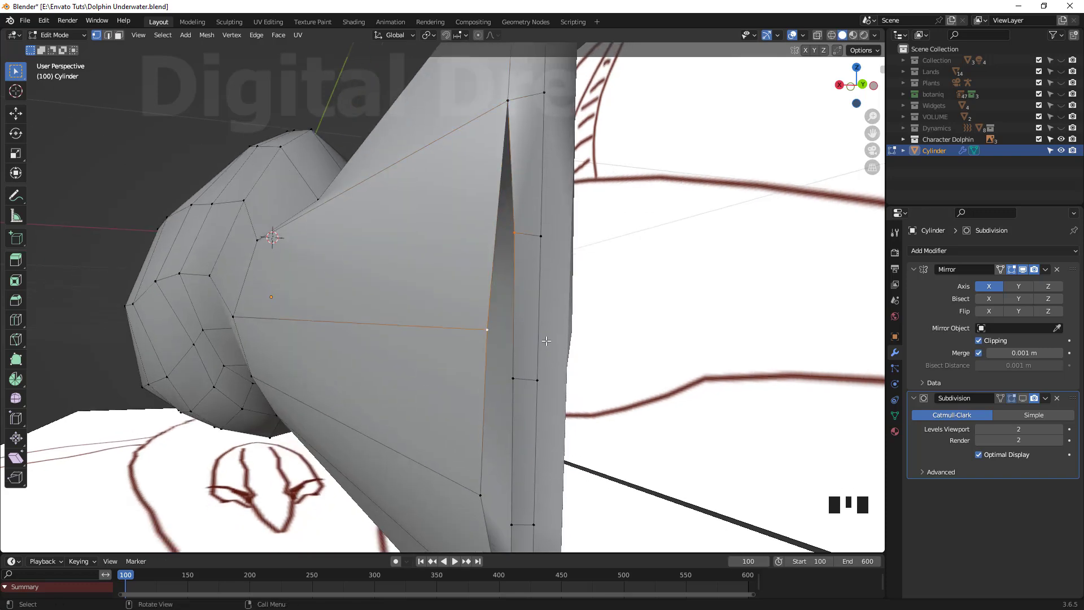
key(shift+r)
Step: Merge the remaining lower strip vertices with the tail rim to close the gap
scroll(567, 390, down, 2)
shift+middle_drag(568, 391, 553, 279)
click(514, 267)
shift+click(489, 362)
key(shift+r)
key(shift+r)
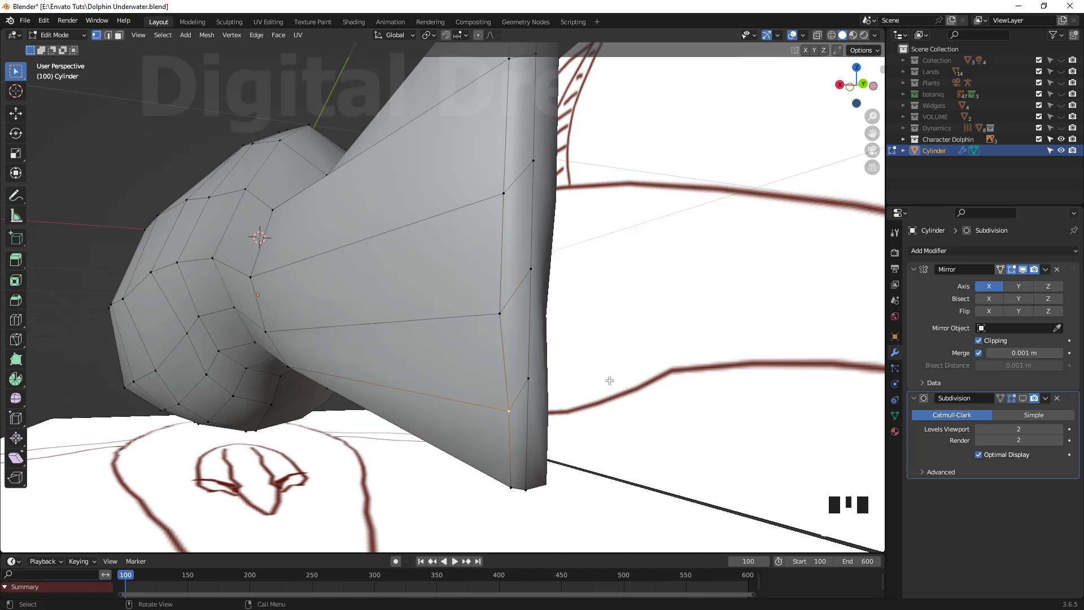
Step: Move the centre-line vertices of the closed tail end to line up with the neighbouring rim vertices
click(584, 430)
click(537, 275)
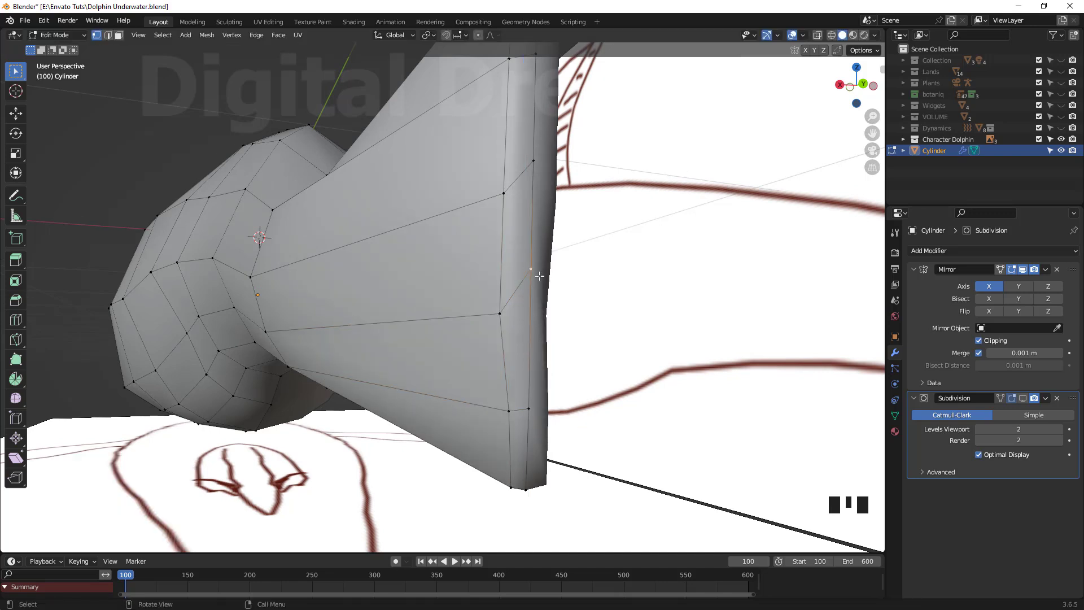
click(543, 310)
click(533, 160)
click(621, 274)
Step: Select the faces on the side of the tail end, extrude them 0.087451 m in top view and shift them toward the fluke outline
middle_drag(621, 275, 432, 286)
click(592, 306)
middle_drag(537, 460, 478, 408)
shift+middle_drag(478, 407, 432, 375)
shift+click(451, 360)
middle_drag(537, 412, 411, 461)
key(KP_7)
shift+middle_drag(429, 443, 474, 450)
key(e)
click(469, 409)
scroll(451, 429, down, 2)
scroll(451, 433, up, 2)
key(g)
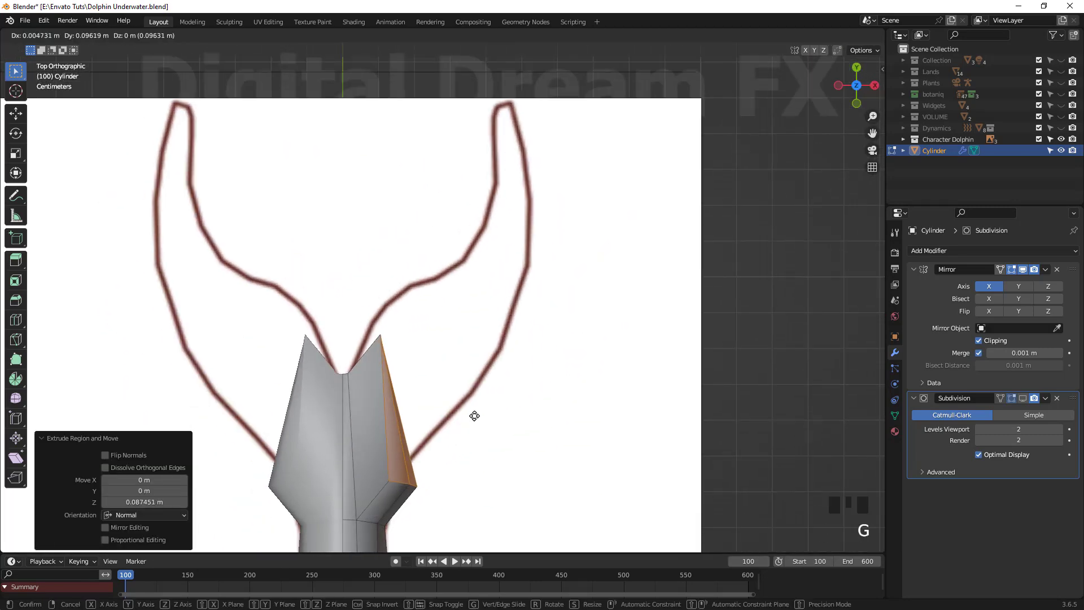
Step: Extrude the fluke faces another 0.14983 m and move them outward along the reference outline
key(e)
click(520, 419)
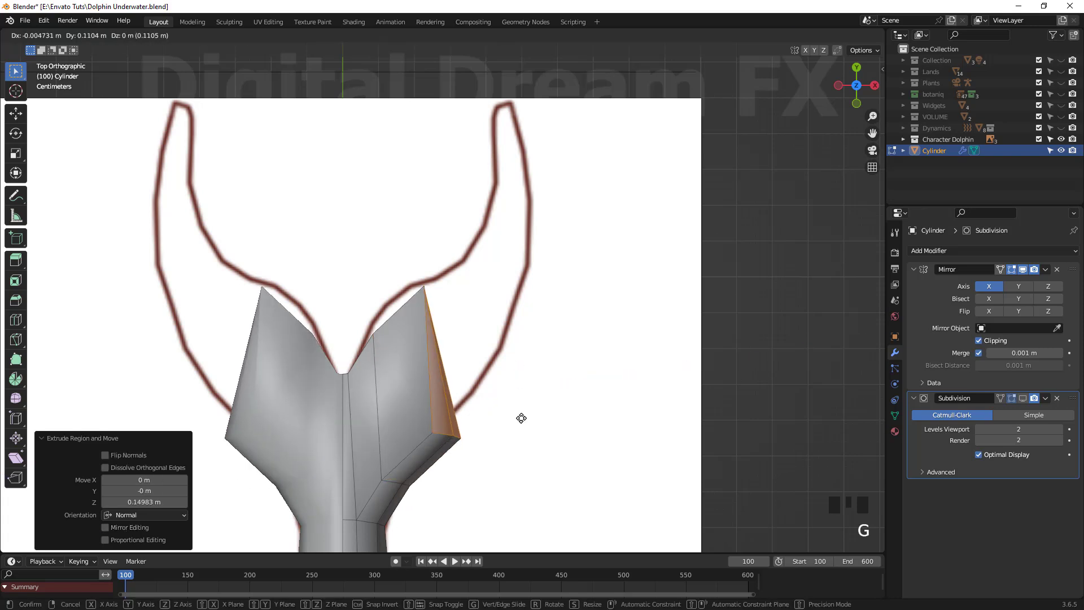
key(g)
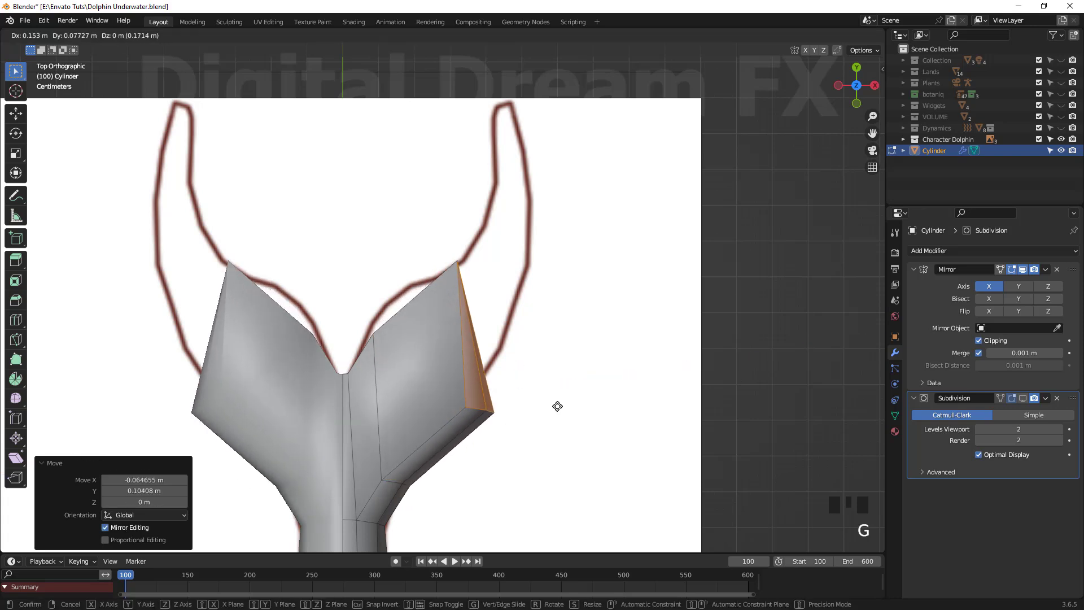
Step: Extrude the fluke faces a further 0.16873 m, move them along the fluke and rotate the end by -38°
key(e)
click(562, 451)
key(g)
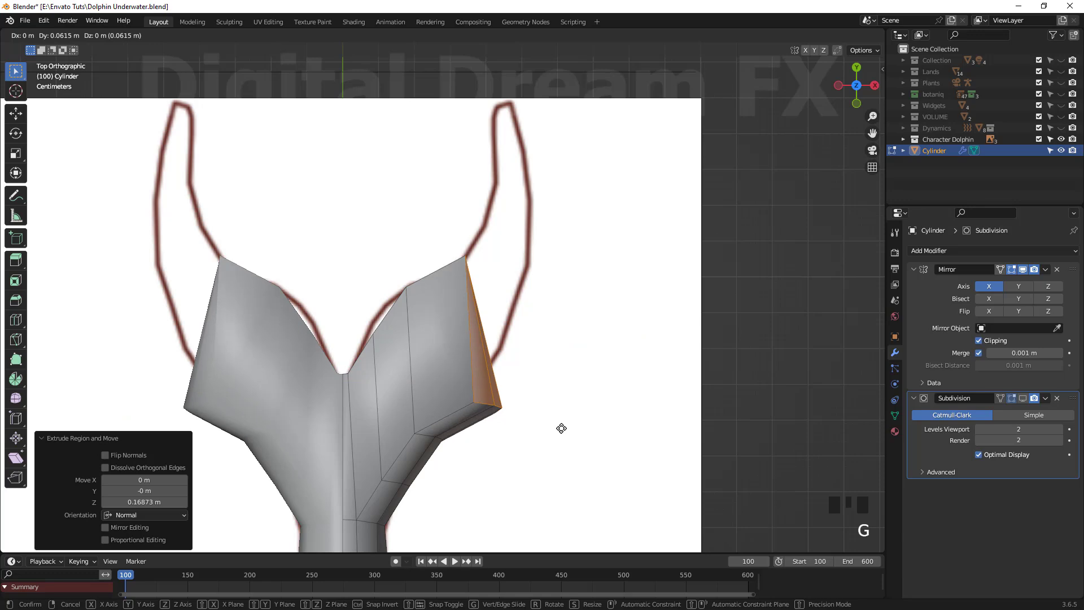
click(561, 429)
click(564, 402)
Step: Turn on X-ray and move the outer corner vertices of the fluke's end onto the outer reference outline
scroll(564, 401, up, 2)
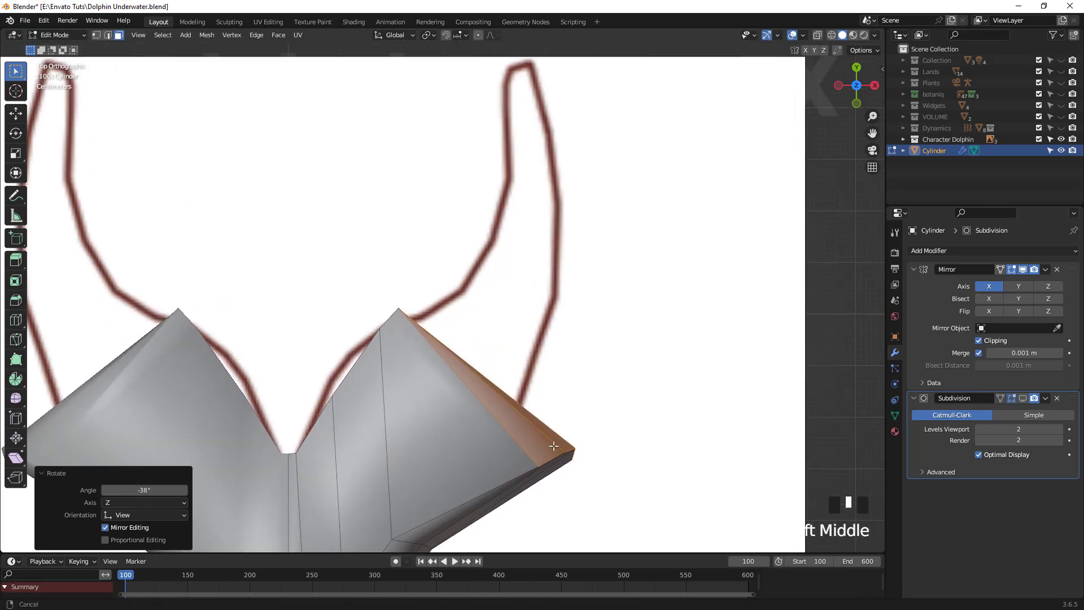
shift+middle_drag(564, 446, 528, 407)
scroll(541, 437, up, 1)
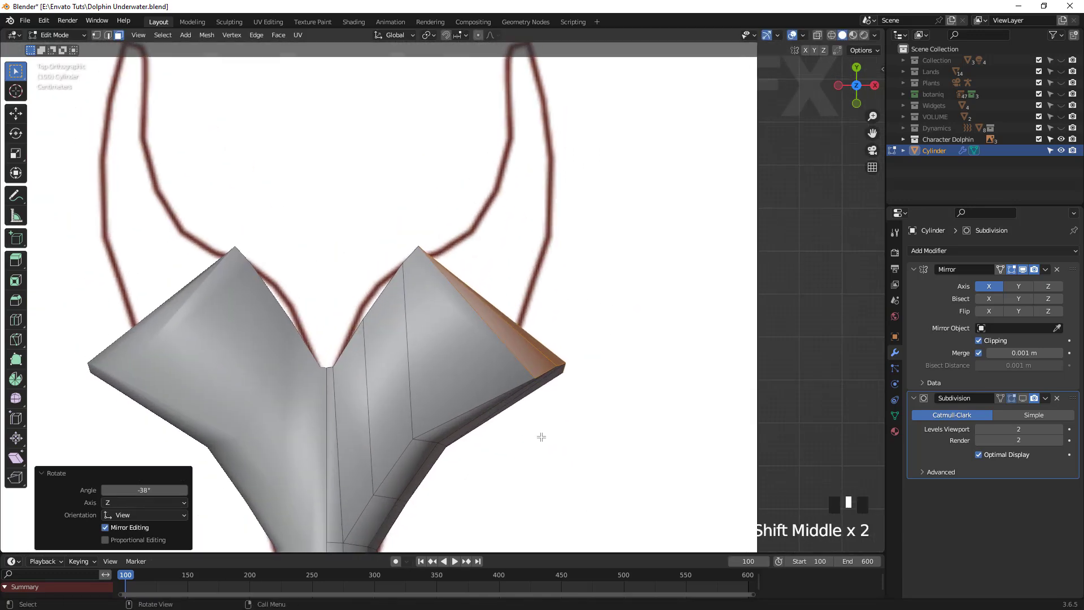
key(1)
key(alt+z)
drag(616, 450, 546, 348)
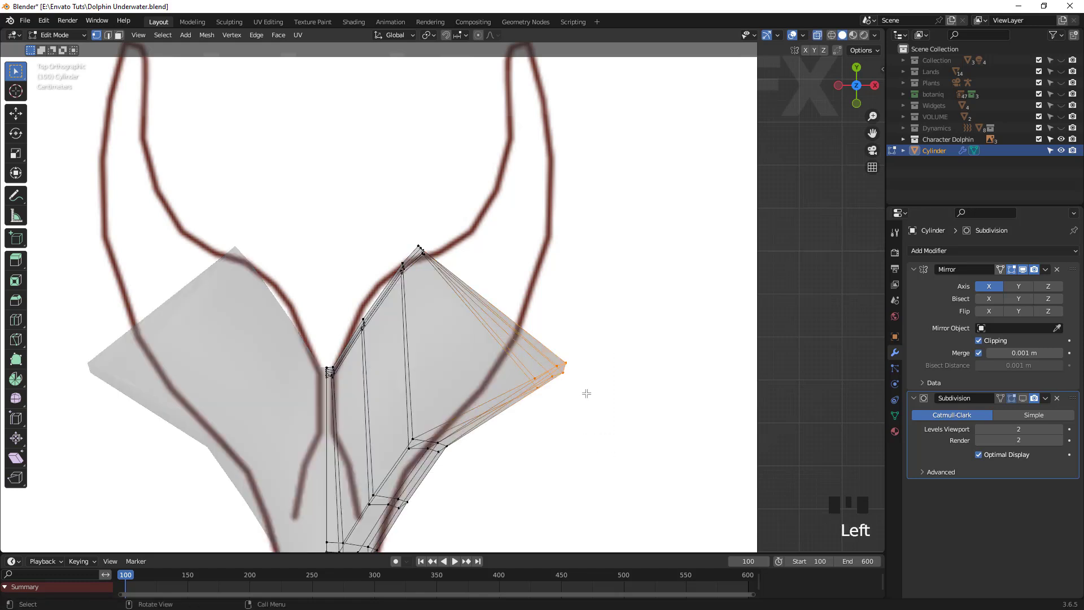
key(g)
click(579, 264)
Step: Move the three vertex groups along the fluke's inner edge onto the inner curve of the top reference
click(423, 239)
key(g)
click(438, 224)
drag(418, 285, 380, 247)
key(g)
click(367, 260)
key(g)
drag(378, 341, 375, 271)
click(336, 300)
click(371, 271)
Step: Move the outer-edge vertex group behind the fluke's end onto the reference outline and refine the end's outer corner
drag(475, 460, 396, 407)
key(g)
click(442, 332)
drag(606, 301, 514, 234)
key(g)
click(506, 242)
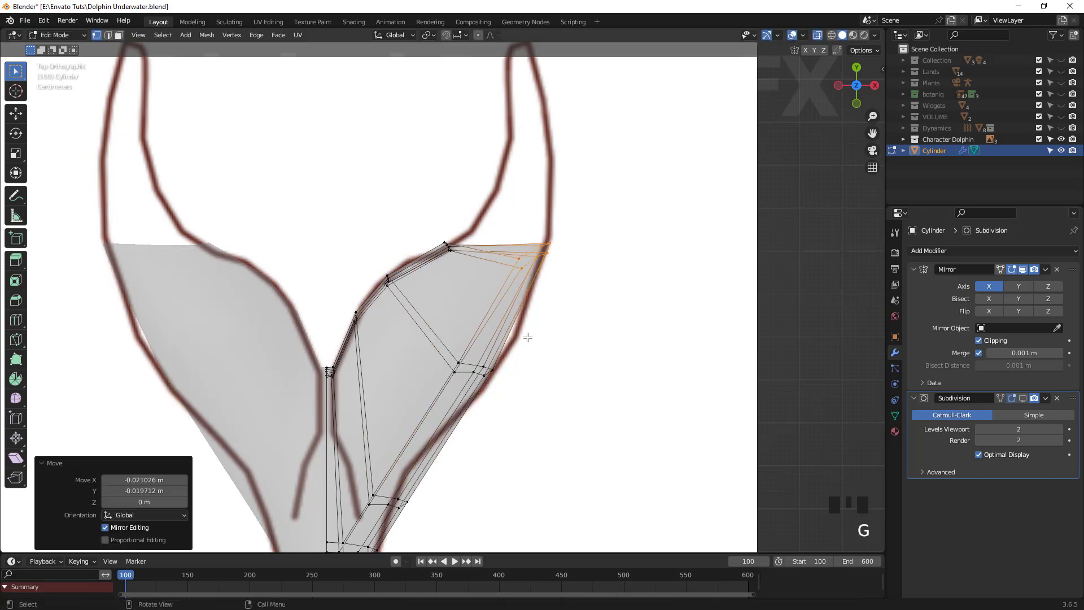
Step: Move the vertices near the fluke's base to follow the outer outline and shift its interior vertex outward
scroll(490, 233, down, 2)
scroll(460, 474, up, 2)
drag(361, 351, 448, 387)
key(g)
click(454, 354)
drag(370, 325, 396, 361)
key(g)
click(458, 358)
Step: Select all vertices at the fluke's open end and move them about -0.030 m in X and -0.015 m in Y
scroll(497, 348, down, 2)
shift+middle_drag(509, 342, 501, 403)
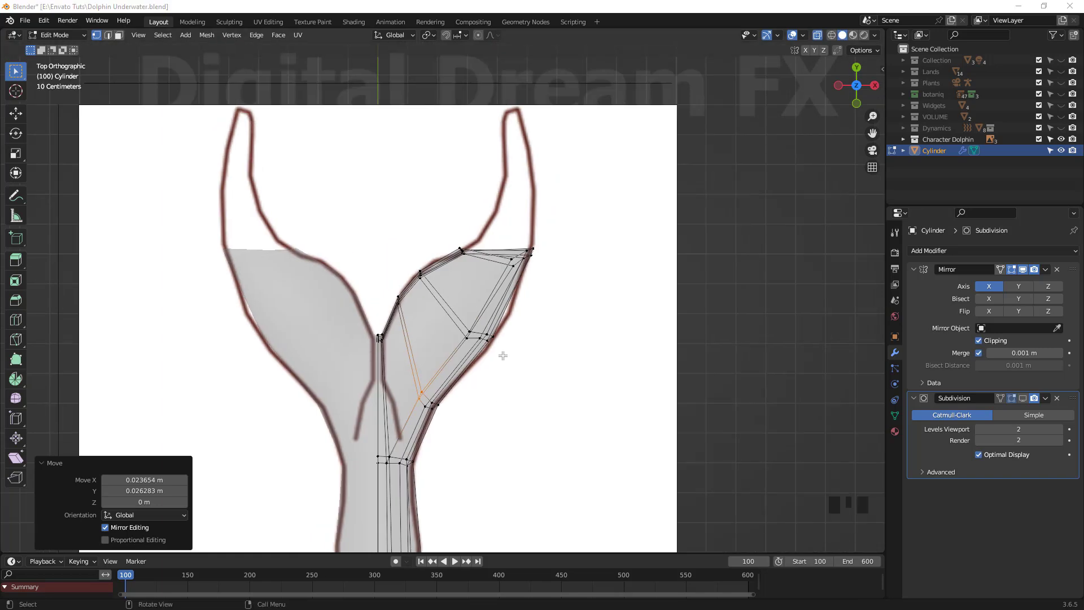
drag(563, 323, 563, 322)
drag(556, 280, 442, 227)
scroll(502, 295, down, 3)
shift+middle_drag(547, 406, 542, 442)
scroll(542, 442, up, 4)
scroll(542, 442, down, 4)
scroll(542, 442, up, 3)
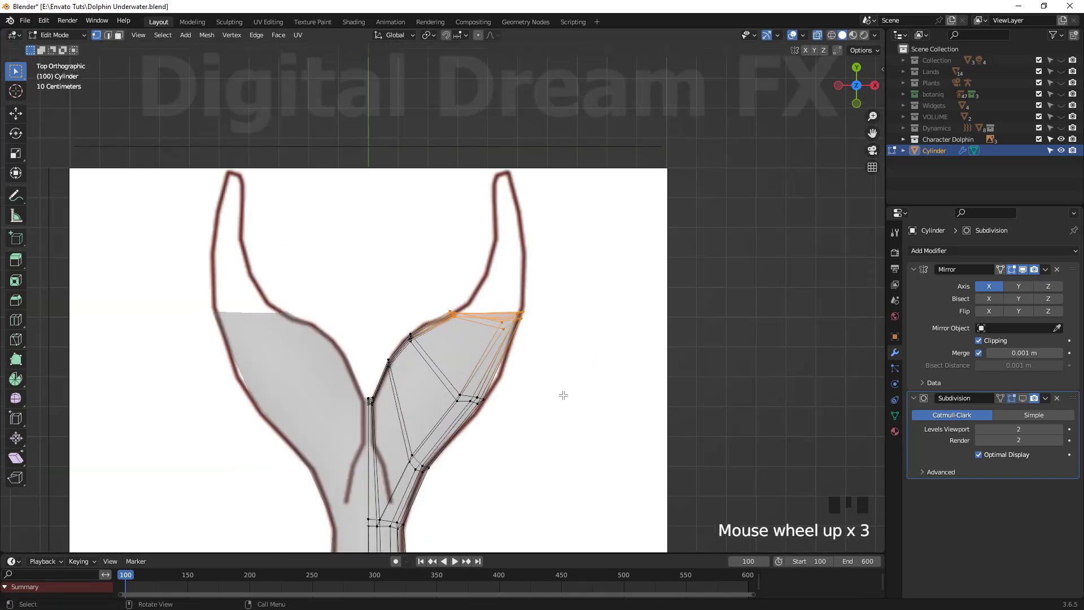
click(553, 397)
Step: In the right side view, select the last three fluke vertex rows, scale them thinner and lower them 0.009856 m toward the reference
scroll(553, 397, up, 2)
shift+middle_drag(553, 397, 487, 422)
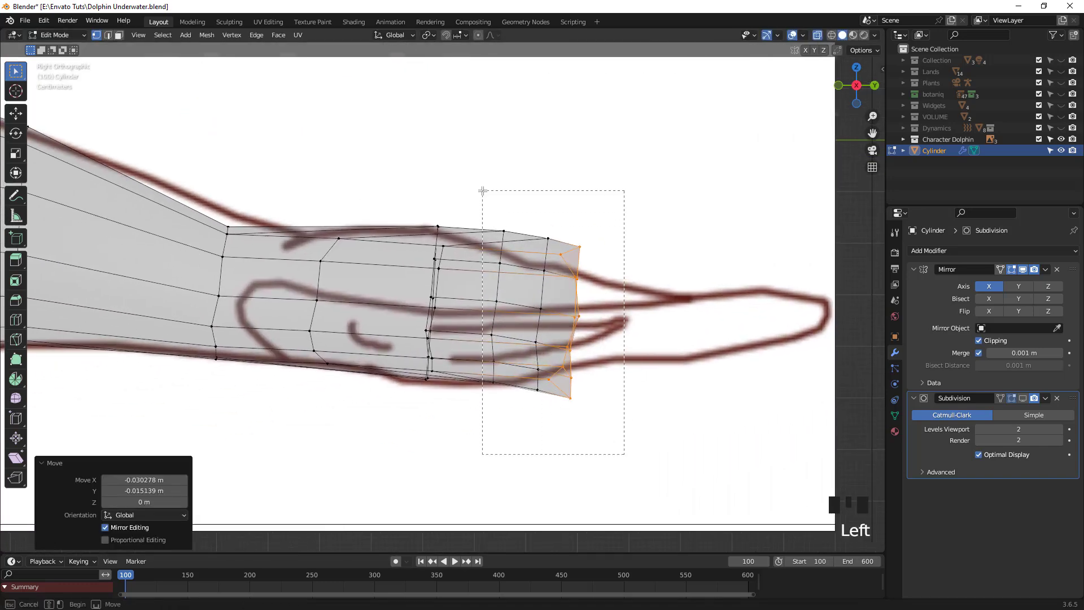
drag(483, 191, 483, 191)
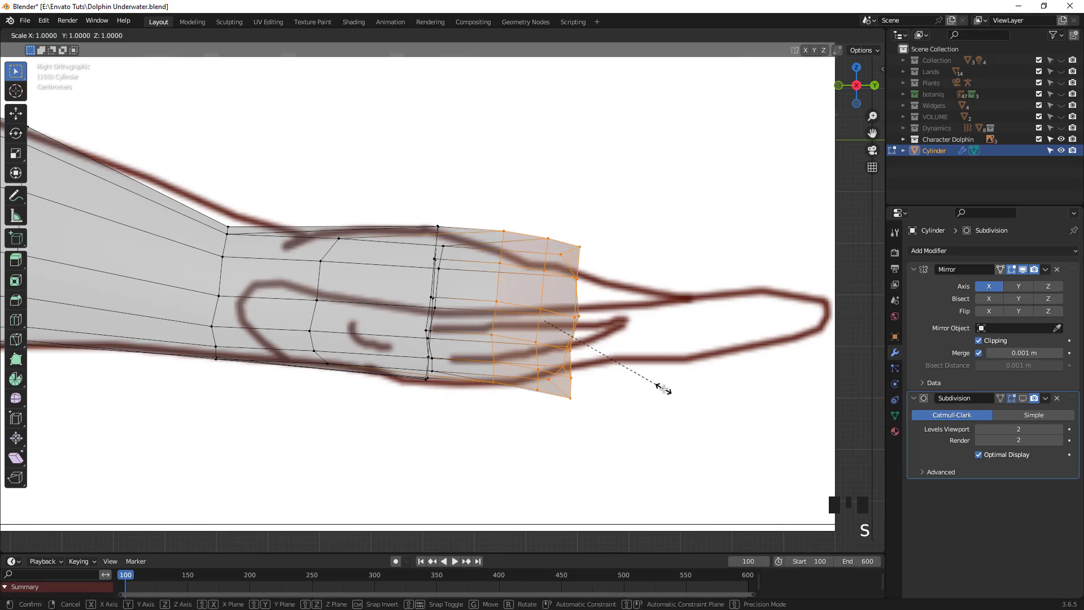
click(647, 360)
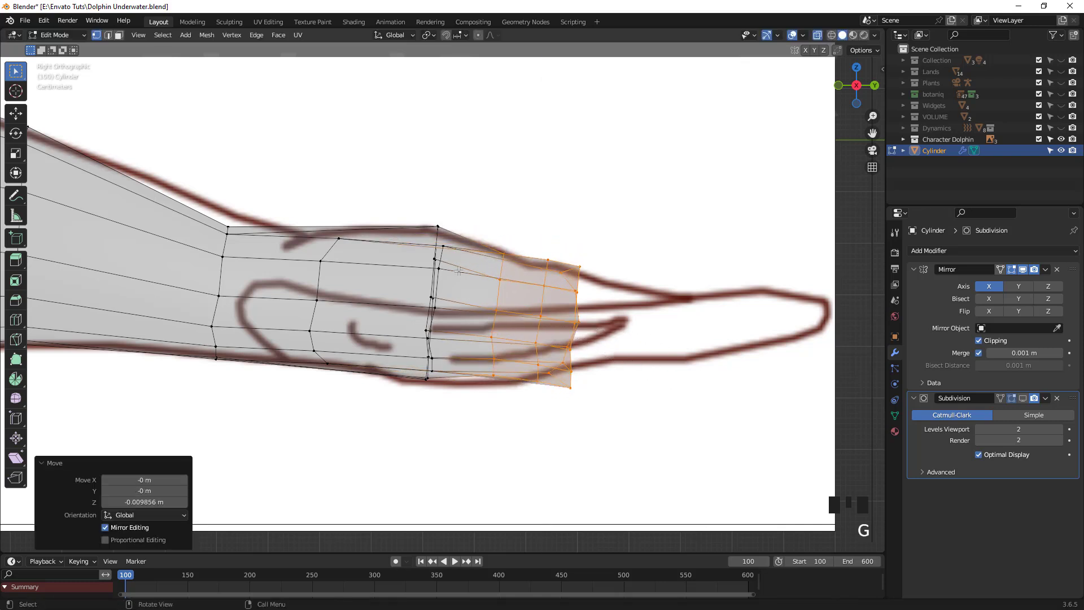
Step: Move the upper and outer vertices at the fluke's open end to follow the side reference outline
drag(526, 225, 526, 224)
key(g)
click(599, 415)
click(549, 368)
click(580, 365)
key(g)
click(589, 341)
Step: Select the lower vertex groups near the fluke's open end and move them onto the lower side outline
key(g)
drag(552, 390, 466, 336)
click(524, 349)
scroll(496, 367, down, 2)
key(g)
click(464, 340)
drag(462, 379, 426, 333)
click(405, 219)
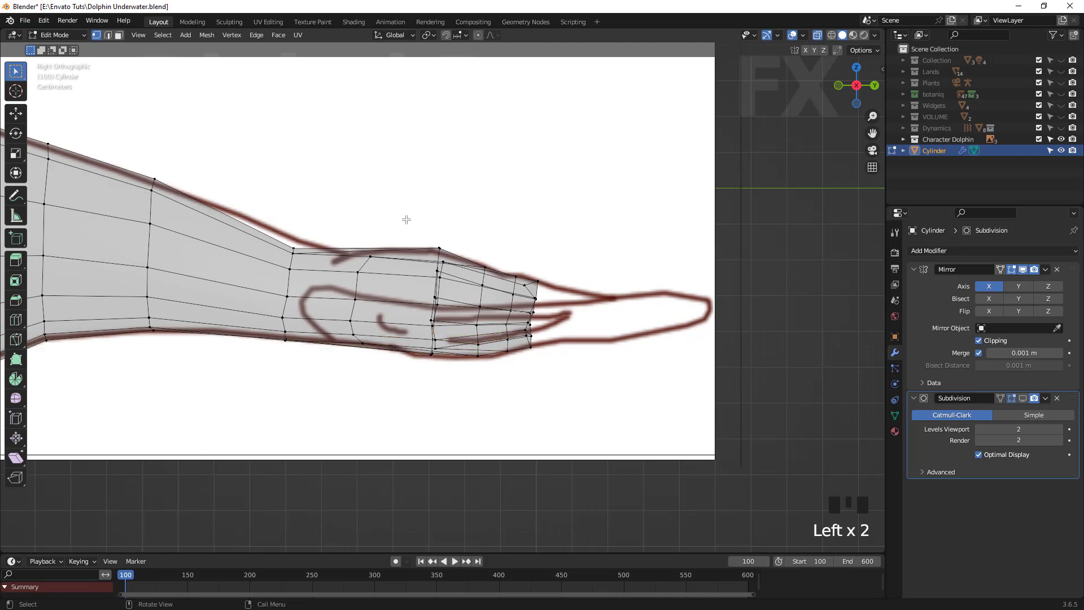
Step: Raise the upper tail vertices ahead of the fluke 0.0205 m onto the outline and shift the neighbouring fluke-base vertices forward
click(464, 293)
drag(314, 265, 257, 225)
key(g)
click(257, 217)
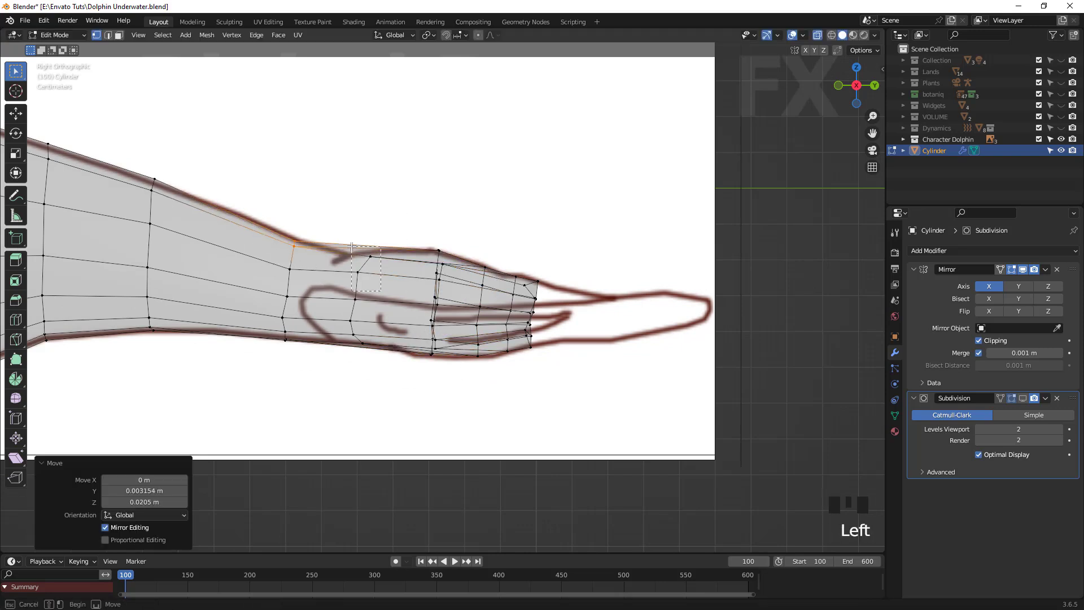
drag(351, 247, 347, 241)
key(g)
click(332, 245)
Step: Shift the middle vertices at the fluke's base forward and fit the tail's lower-edge vertices to the side outline
drag(370, 310, 307, 283)
key(g)
click(298, 285)
drag(294, 354, 272, 321)
key(g)
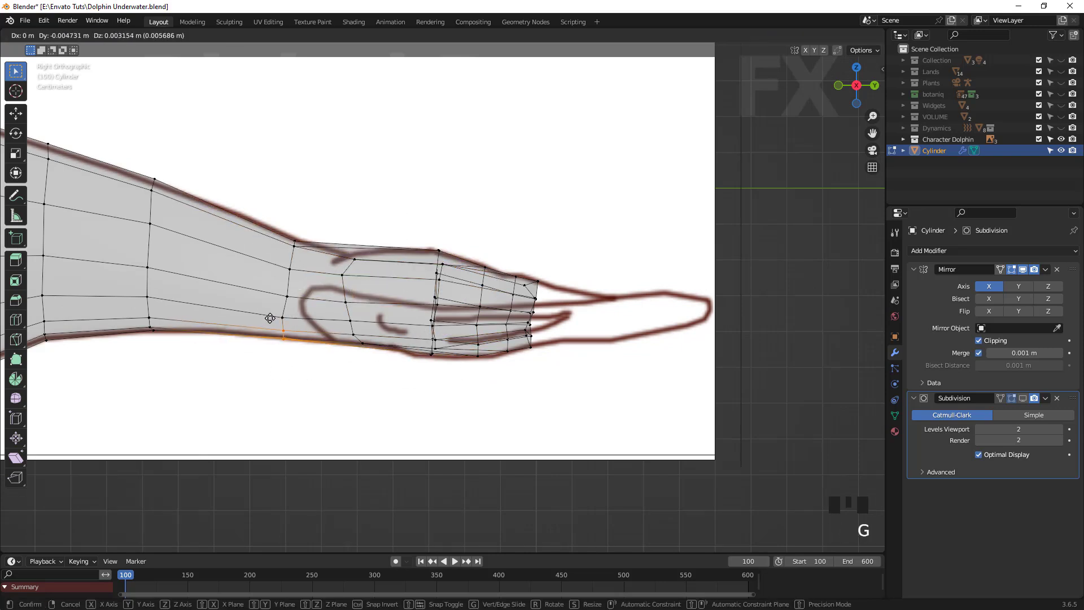
click(270, 318)
Step: Move two groups of upper vertices around the fluke's base slightly forward to match the side sketch
scroll(316, 300, down, 1)
drag(455, 263, 419, 234)
key(g)
click(411, 235)
drag(387, 274, 358, 248)
key(g)
click(353, 244)
Step: In a perspective view, select the upper end-row vertices of the fluke and move them inward across its upper surface
middle_drag(521, 344, 587, 339)
scroll(609, 407, down, 2)
scroll(610, 407, up, 2)
click(560, 345)
middle_drag(576, 375, 613, 383)
shift+click(638, 299)
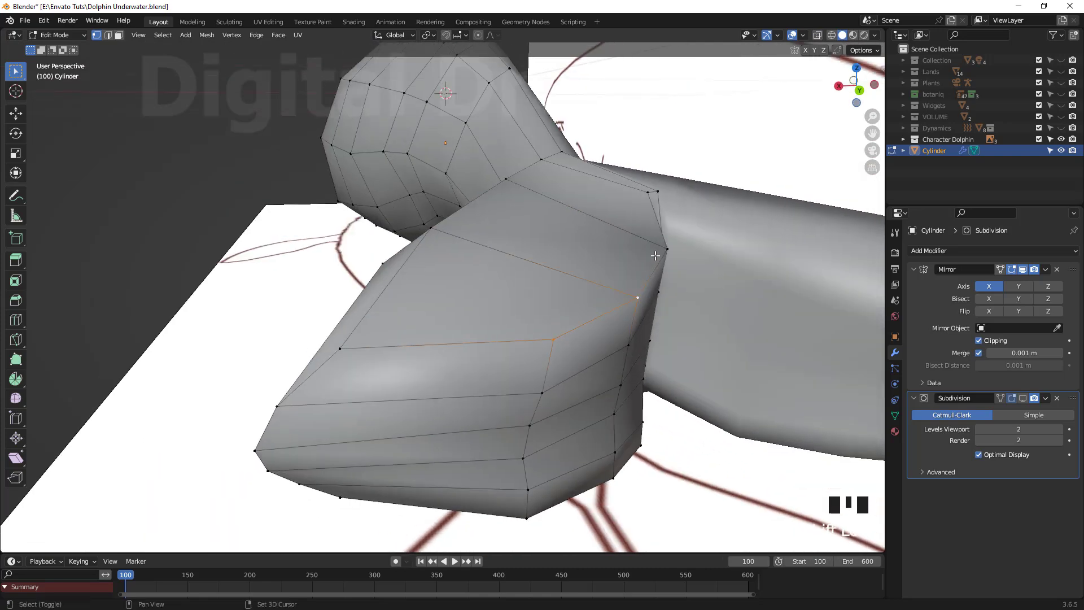
key(g)
click(642, 332)
Step: Move the remaining upper end-row vertices beside the crotch between the flukes inward and adjust the vertices next to them
click(648, 192)
key(g)
click(610, 201)
click(651, 239)
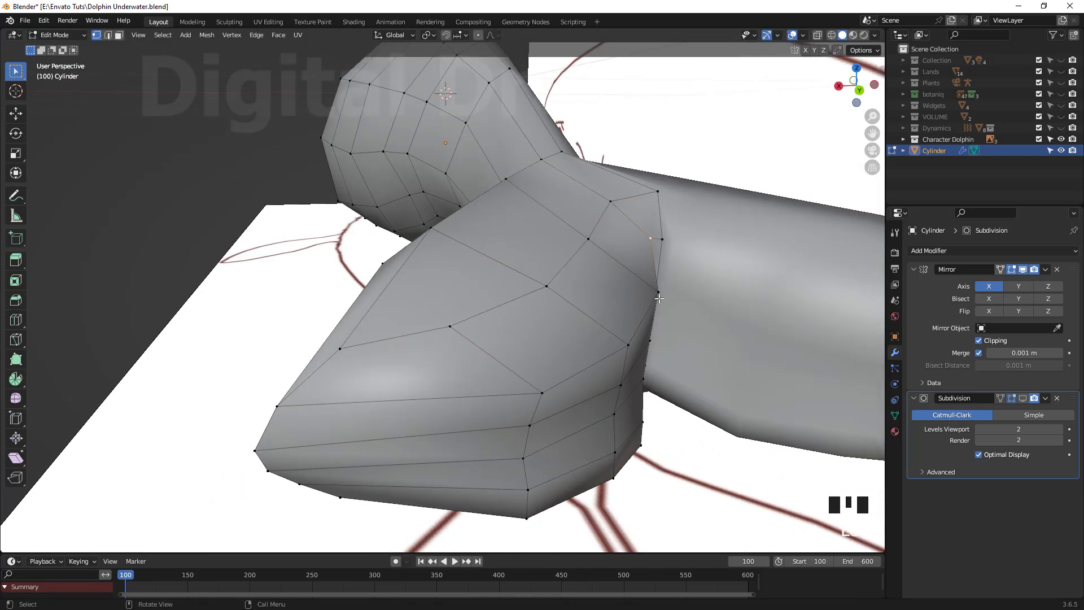
click(646, 384)
Step: Hide the Character Dolphin collection and move the underside vertices near the crotch between the flukes toward the tail
middle_drag(647, 384, 638, 294)
shift+middle_drag(638, 294, 556, 404)
click(1061, 139)
middle_drag(610, 305, 542, 283)
mouse_move(542, 282)
shift+middle_down()
mouse_move(508, 355)
mouse_move(421, 279)
mouse_move(553, 264)
shift+middle_up()
click(553, 264)
middle_drag(508, 345, 522, 316)
mouse_move(522, 316)
shift+middle_down()
mouse_move(530, 370)
mouse_move(516, 308)
shift+middle_up()
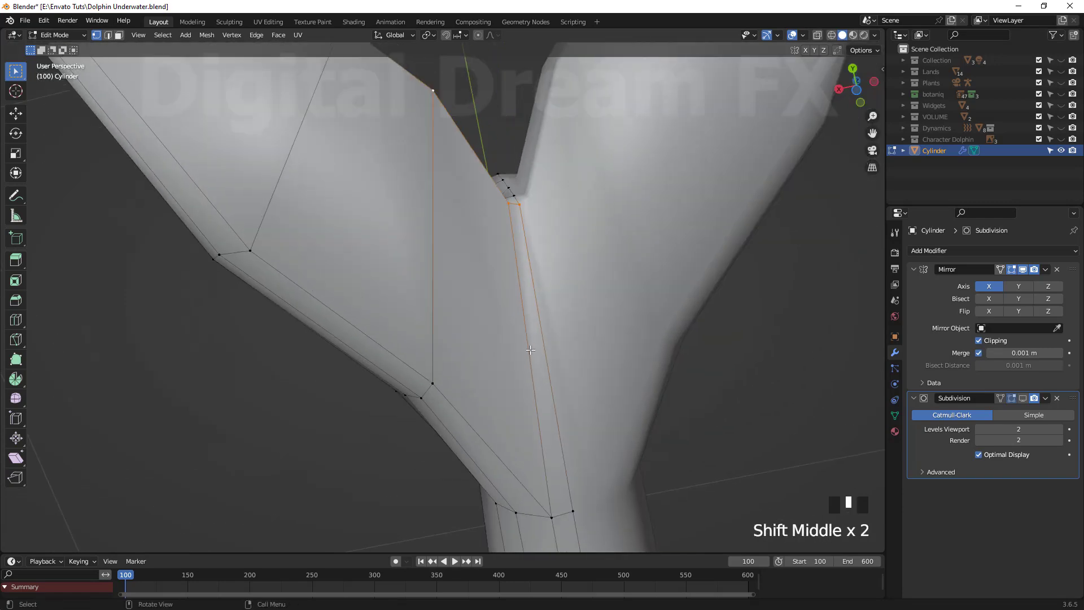
key(g)
click(541, 450)
Step: Move the underside end-row vertices from the fluke's tip to the crotch inward to spread the faces evenly
shift+middle_drag(541, 450, 414, 231)
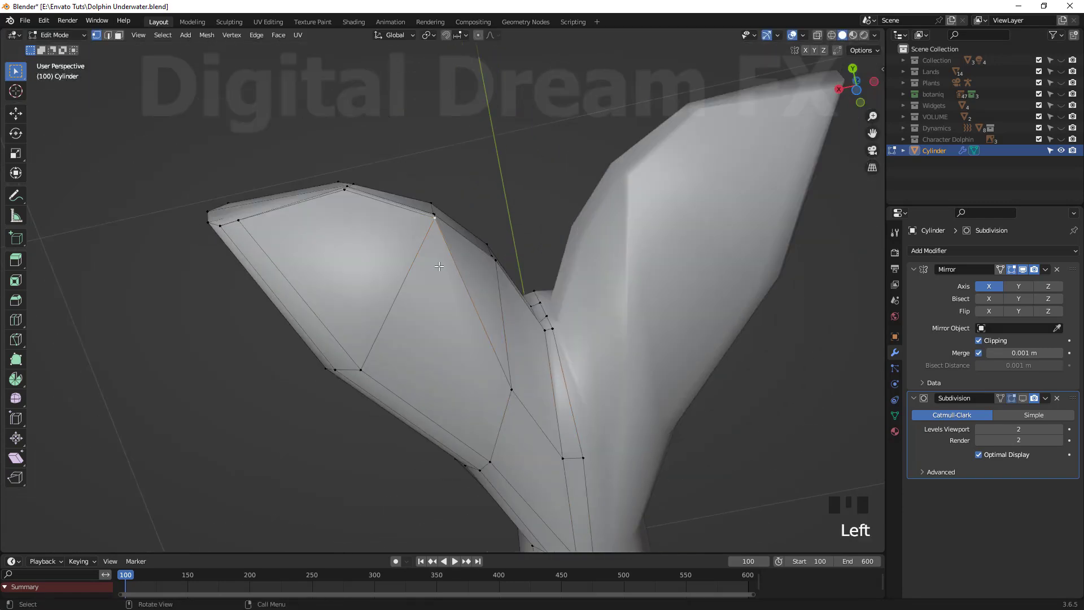
key(g)
click(439, 218)
click(238, 220)
key(g)
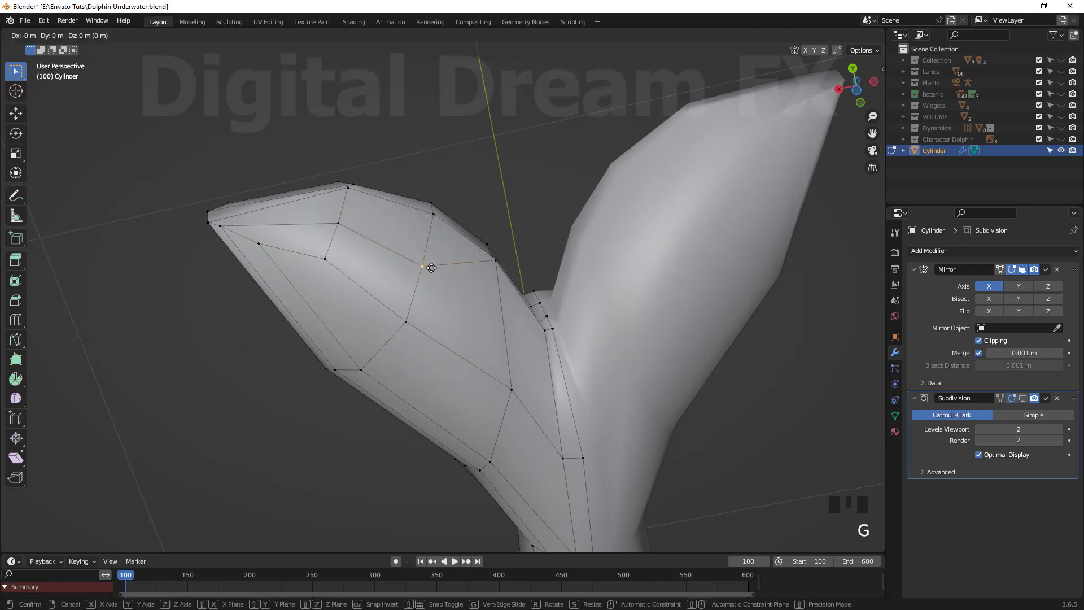
key(g)
click(539, 338)
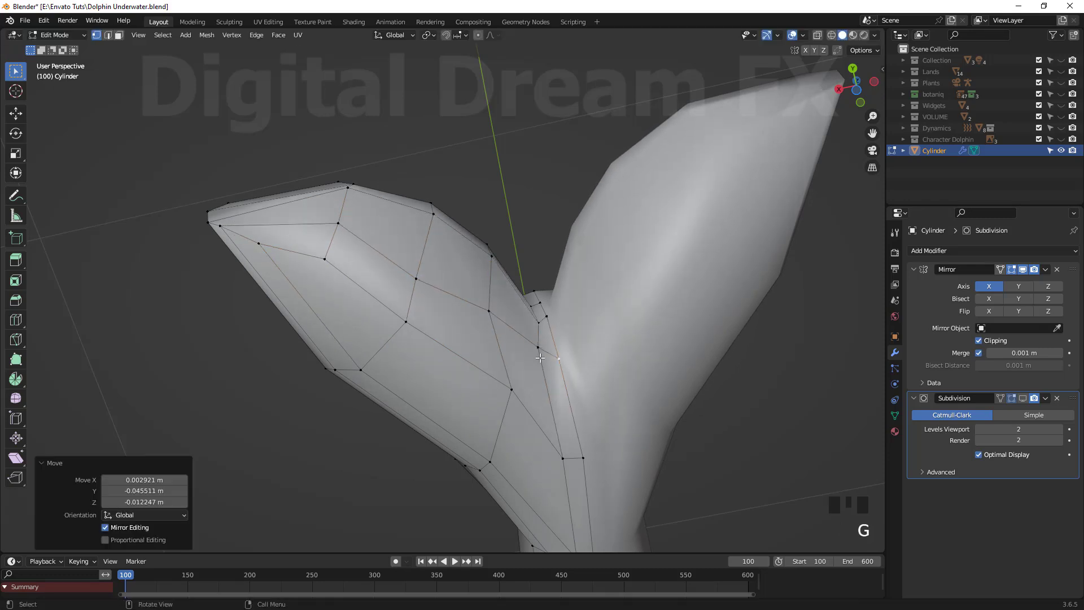
key(g)
click(418, 351)
Step: View the fluke's underside from another angle and reposition an interior vertex near the tip
middle_drag(417, 351, 446, 399)
scroll(583, 407, down, 2)
click(626, 395)
key(g)
click(625, 390)
scroll(464, 343, up, 3)
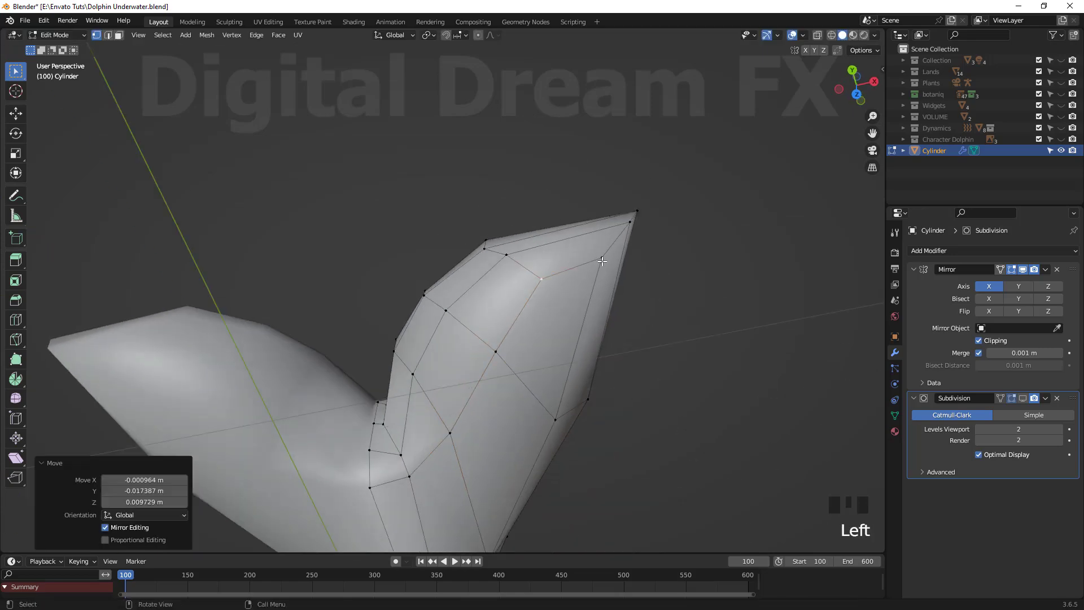
Step: Move the underside vertex near the fluke's outer edge about 0.041 m in Y and -0.007 m in Z
scroll(602, 260, down, 2)
middle_drag(565, 358, 504, 308)
key(g)
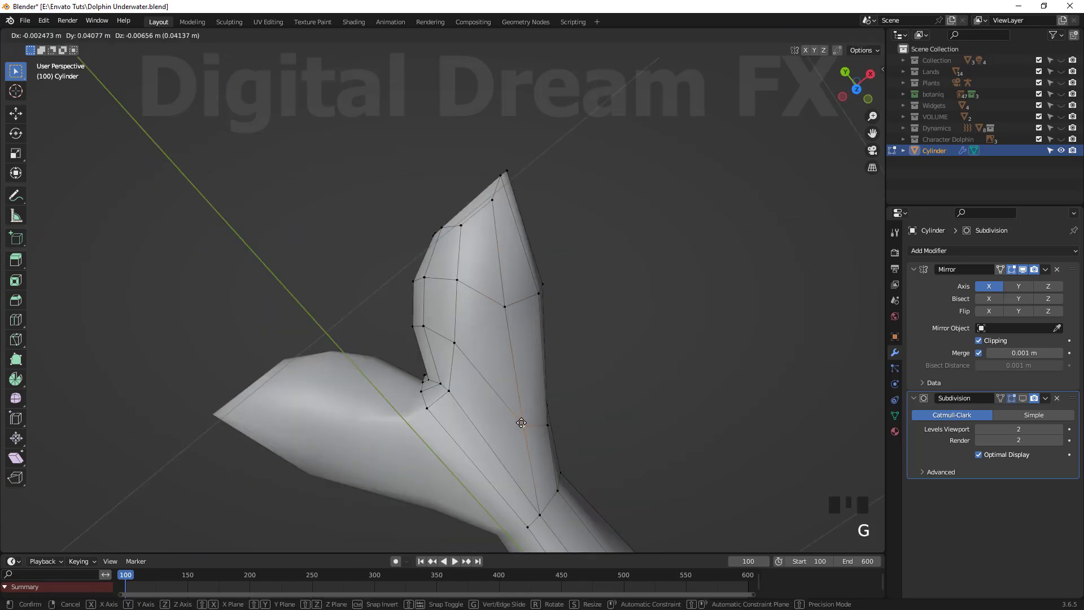
click(521, 423)
middle_drag(522, 424, 521, 383)
Step: Orbit around the fluke and reposition a single vertex on its rear edge for a smoother surface
click(460, 261)
middle_drag(460, 261, 411, 419)
scroll(430, 339, up, 2)
middle_drag(354, 445, 373, 396)
key(g)
click(373, 398)
Step: Select the neighbouring fluke vertex and nudge it to even out the surrounding faces
scroll(390, 390, down, 2)
click(442, 372)
key(g)
click(446, 346)
key(g)
click(446, 346)
Step: Orbit to the fluke's side and move a box-selected group of vertices to refine its profile
middle_drag(446, 346, 492, 341)
key(g)
middle_drag(465, 280, 569, 287)
drag(572, 288, 542, 241)
key(g)
click(544, 269)
Step: Move the vertices around the crotch between the flukes to smooth the transition into the fluke's rear surface
middle_drag(545, 271, 504, 331)
click(505, 330)
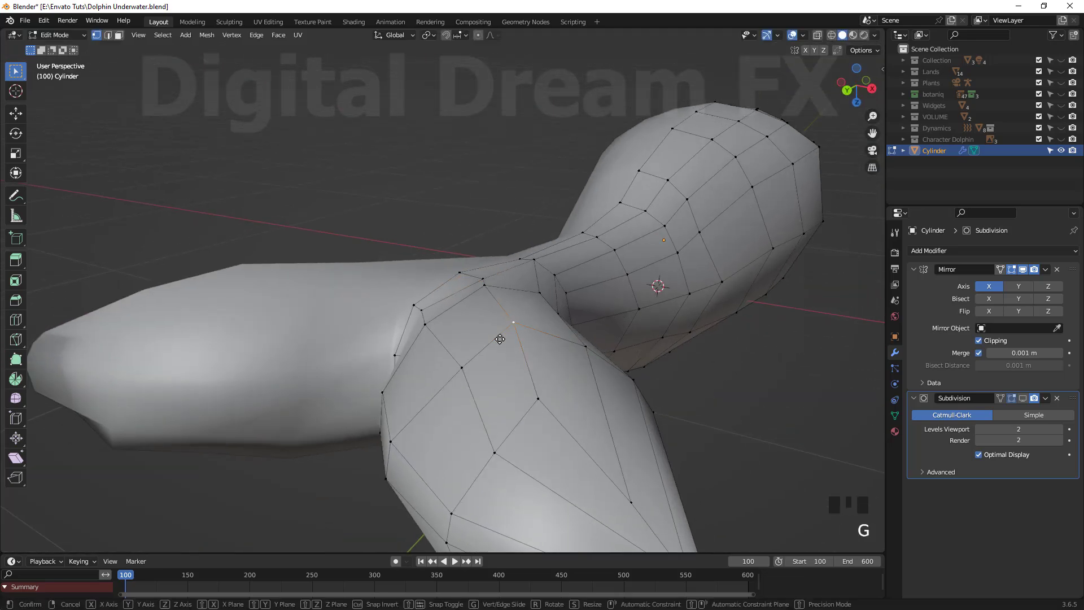
key(g)
click(425, 311)
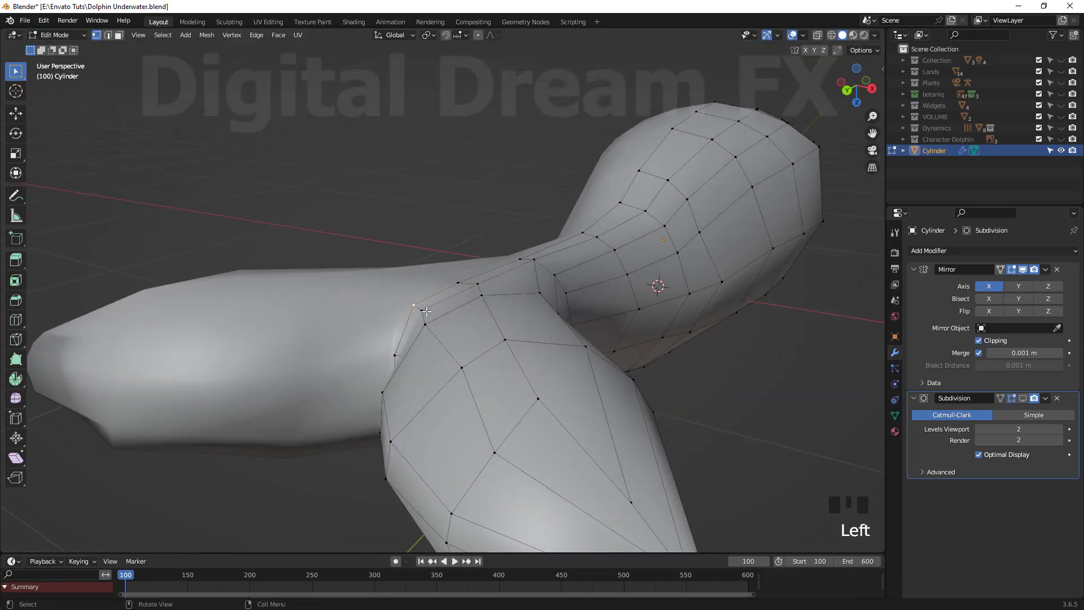
key(g)
click(440, 317)
scroll(440, 317, down, 2)
click(507, 373)
key(g)
click(511, 385)
Step: Select the faces at the fluke's end and show the Character Dolphin collection again in the top view
mouse_move(511, 385)
middle_down()
mouse_move(506, 330)
mouse_move(520, 343)
mouse_move(507, 375)
middle_up()
key(3)
click(520, 345)
middle_drag(535, 429, 540, 464)
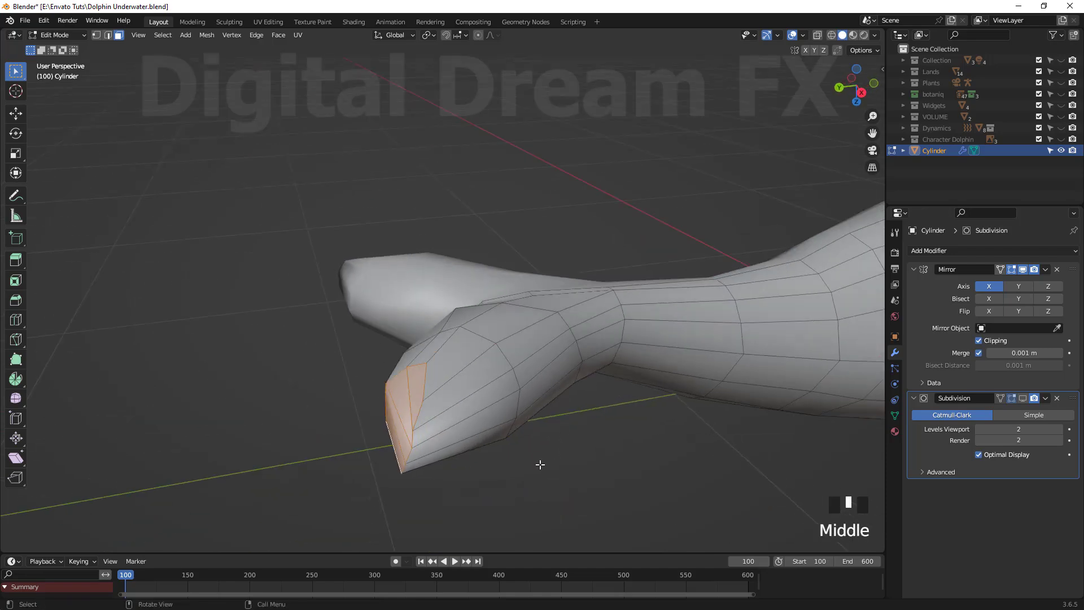
key(KP_7)
click(1061, 139)
scroll(666, 243, down, 1)
scroll(666, 243, up, 2)
shift+middle_drag(667, 243, 578, 481)
Step: Extrude the end faces 0.49813 m, scale them down to a narrow tip and move it 0.070087 m in X and 0.028473 m in Y
key(e)
click(612, 239)
key(s)
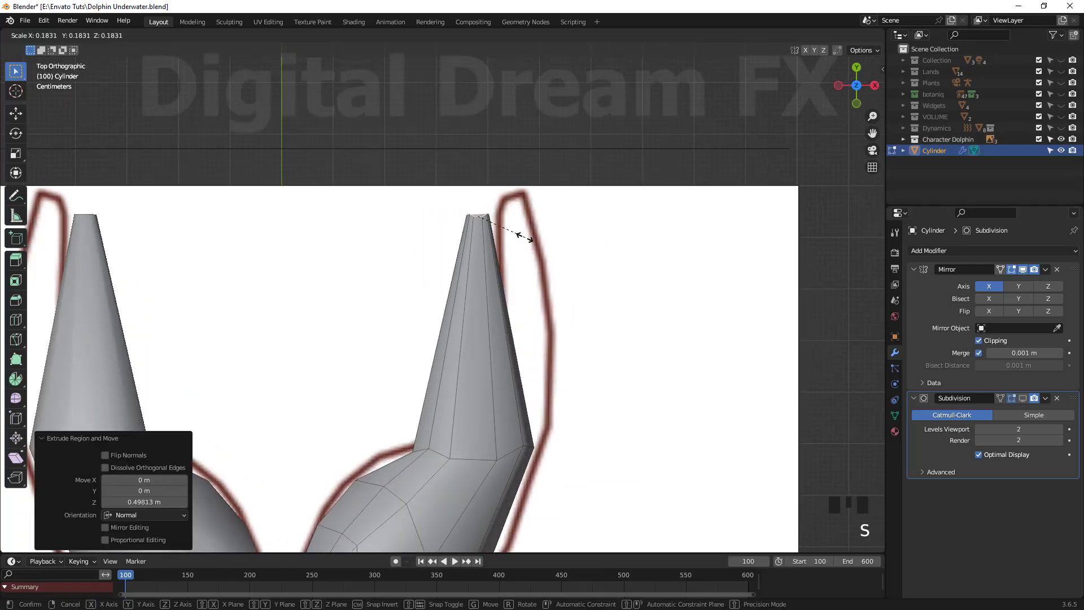
click(548, 305)
key(g)
click(585, 290)
Step: In vertex mode, move the upper-surface vertex beside the centreline and slide a centreline vertex along Y toward the tail
scroll(584, 299, down, 2)
shift+middle_drag(571, 398, 582, 333)
scroll(581, 331, up, 2)
shift+middle_drag(593, 416, 597, 295)
scroll(590, 390, down, 2)
scroll(598, 294, up, 2)
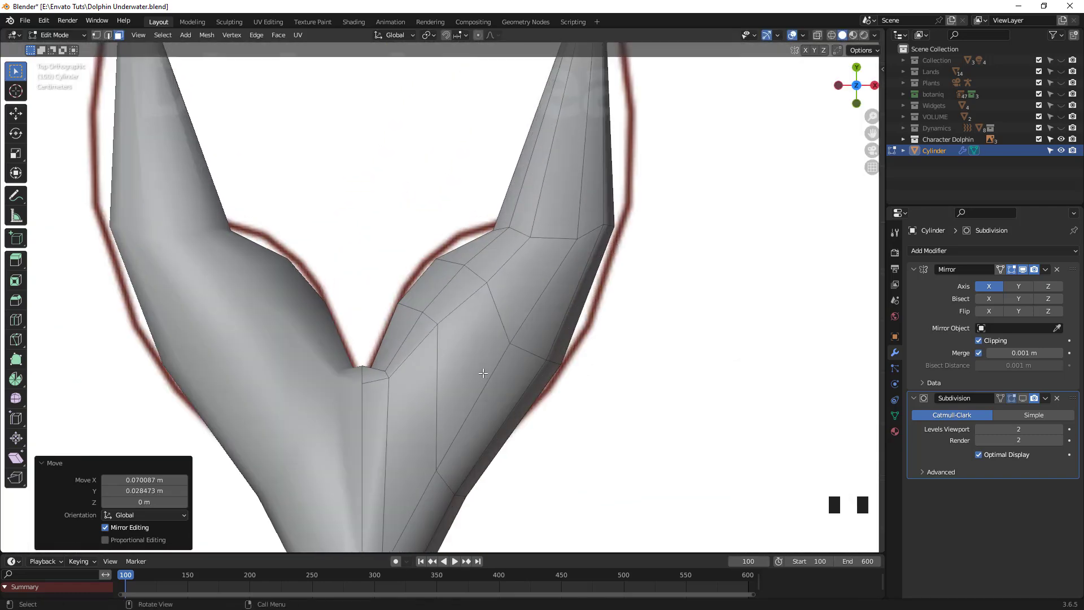
key(1)
key(g)
click(425, 439)
click(361, 384)
key(g)
key(y)
click(361, 433)
Step: Reposition the vertices around the crotch between the flukes to form its point on the top reference outline
click(361, 371)
key(g)
click(394, 382)
click(372, 369)
key(g)
click(372, 334)
Step: Move the next two inner-edge vertex groups outward from the crotch onto the top reference outline
click(406, 305)
key(g)
click(405, 301)
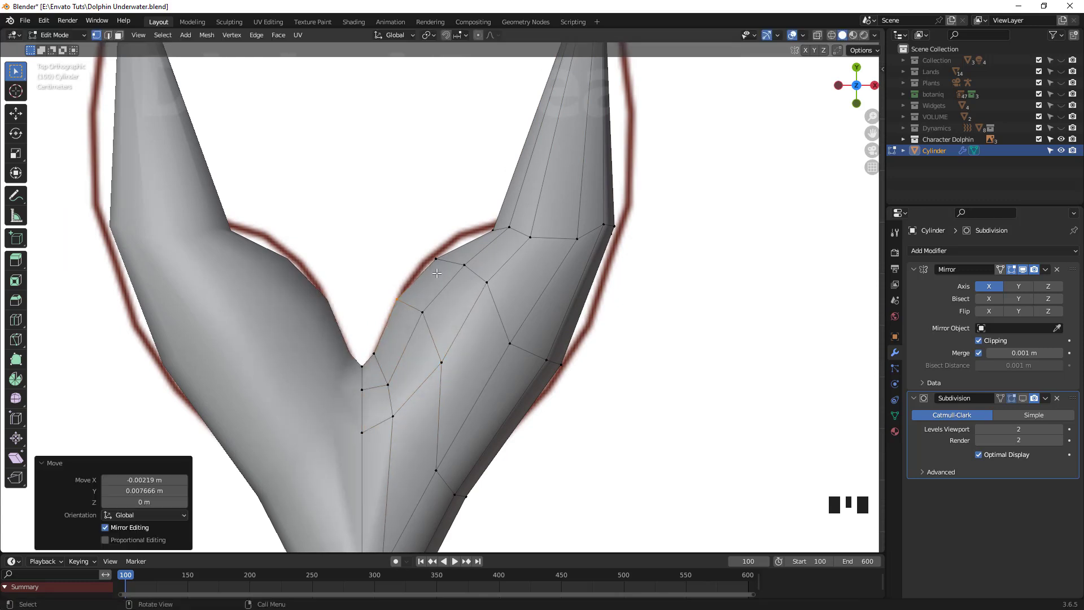
drag(424, 247, 422, 244)
key(g)
click(418, 243)
key(g)
Step: Move the inner-edge vertices at the fluke's bend -0.063516 m in X and -0.013141 m in Y and spread the neighbouring surface vertices
drag(504, 241, 522, 228)
click(443, 217)
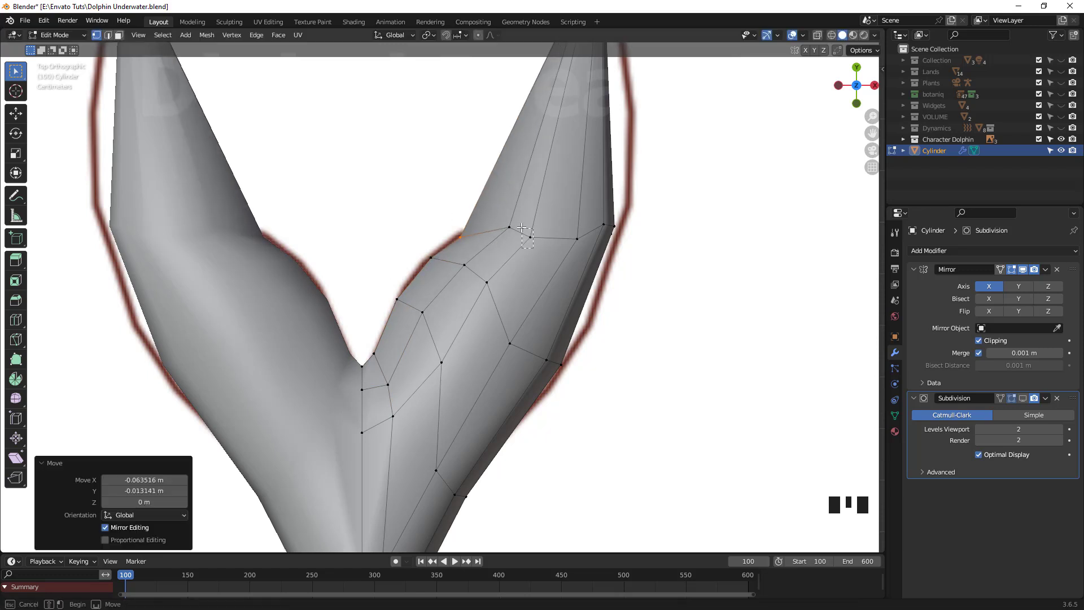
drag(481, 270, 480, 270)
key(g)
click(488, 303)
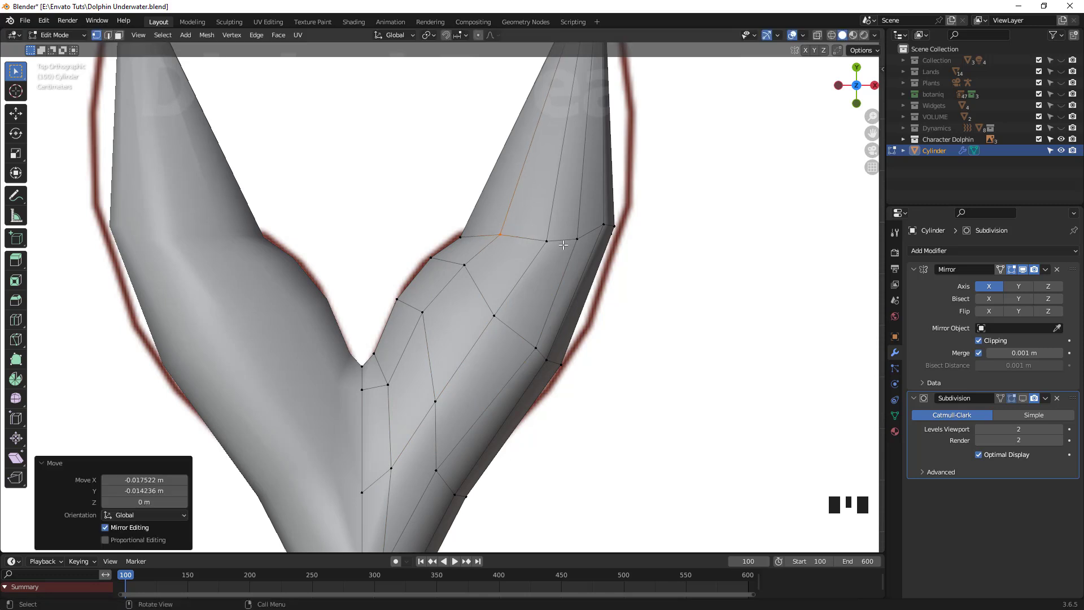
scroll(563, 245, down, 2)
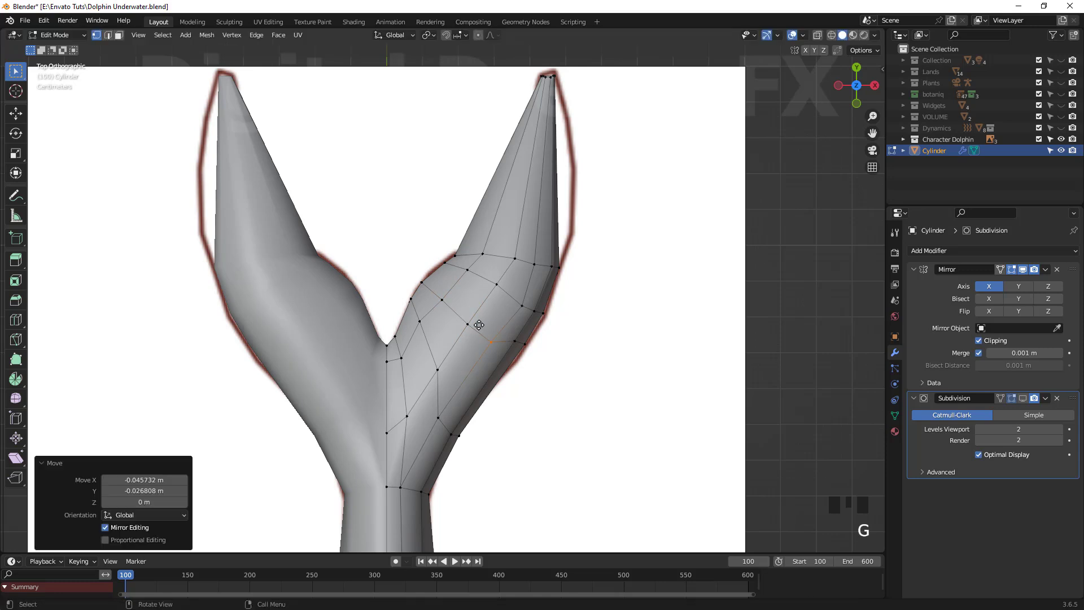
Step: Reposition the upper-surface vertices through the middle of the fluke to even out the edge flow from crotch to outer side
drag(477, 327, 477, 326)
key(g)
drag(446, 380, 427, 361)
key(g)
drag(416, 425, 428, 404)
key(g)
key(g)
Step: Fit the outer-edge vertices at the fluke's bend to the top reference outline and adjust the adjacent surface vertex
drag(557, 260, 556, 260)
key(g)
click(551, 306)
drag(528, 336, 528, 337)
key(g)
click(530, 339)
drag(530, 297, 514, 315)
key(g)
click(510, 313)
Step: Add three loop cuts across the tapered fluke tip and move each one onto the curved top reference outline
shift+middle_drag(610, 238, 611, 348)
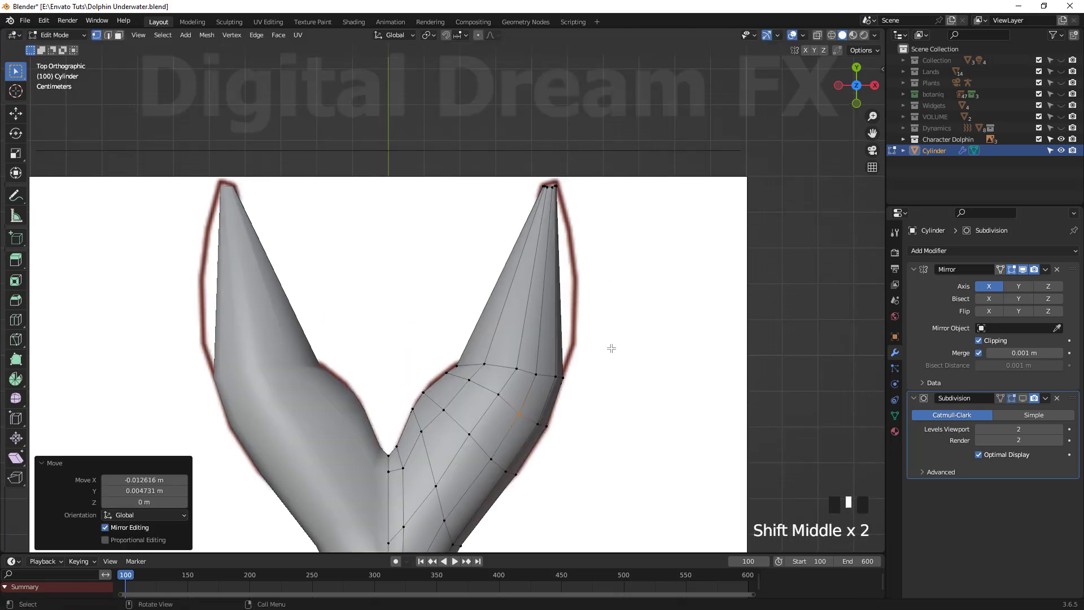
click(563, 305)
key(g)
click(592, 351)
click(576, 343)
key(g)
click(601, 356)
click(570, 250)
right_click(603, 263)
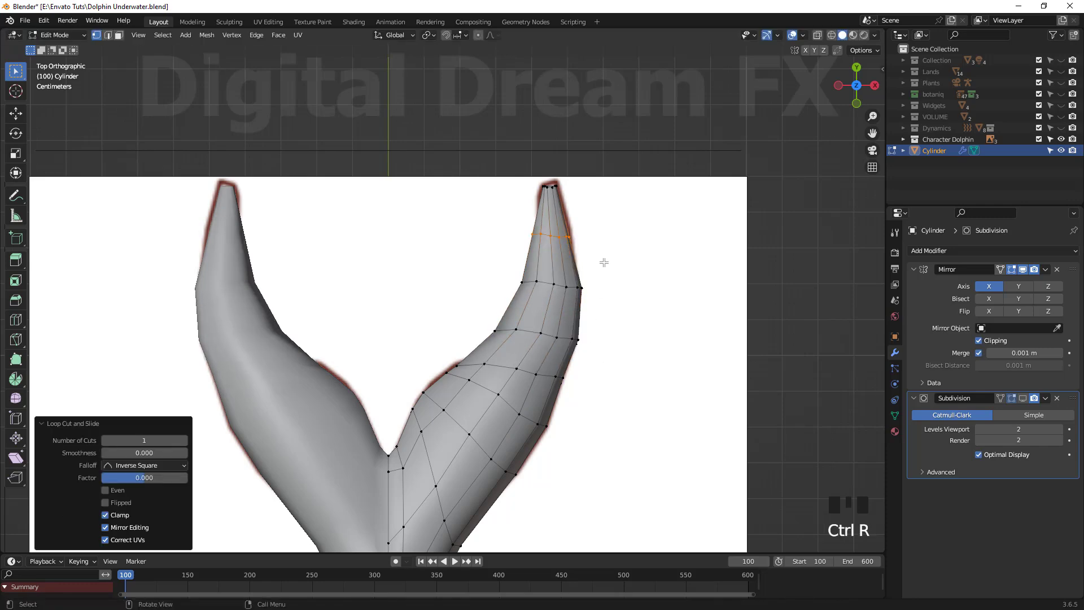
key(g)
click(605, 261)
Step: Select the uneven vertices along the outer side of the fluke and apply Smooth Vertices
scroll(603, 343, down, 3)
middle_drag(602, 405, 522, 355)
scroll(523, 355, up, 3)
click(525, 278)
middle_drag(525, 279, 497, 339)
middle_drag(497, 339, 506, 364)
shift+click(630, 275)
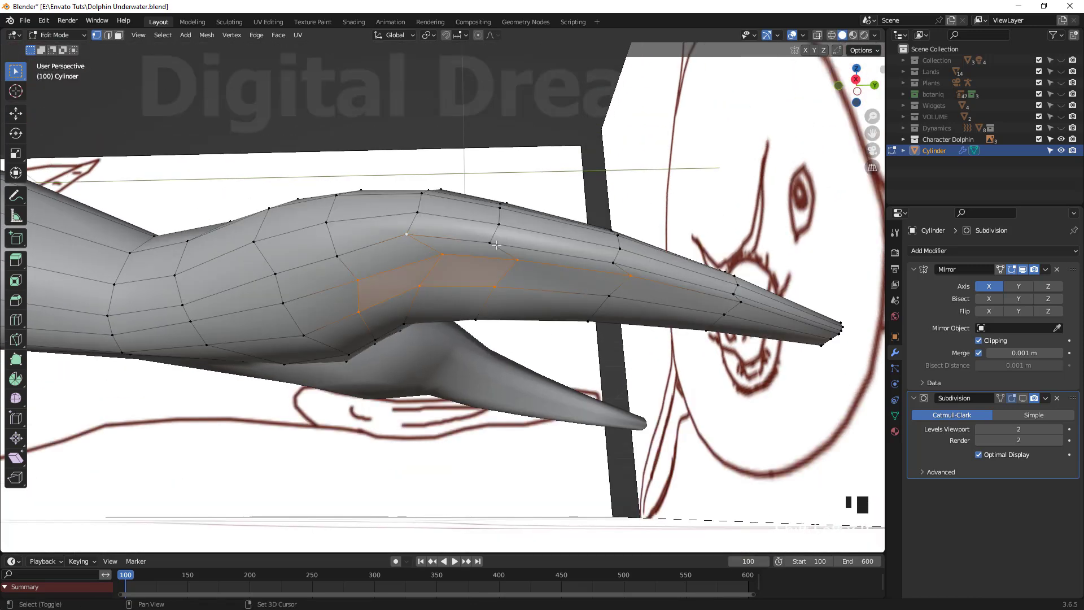
right_click(431, 272)
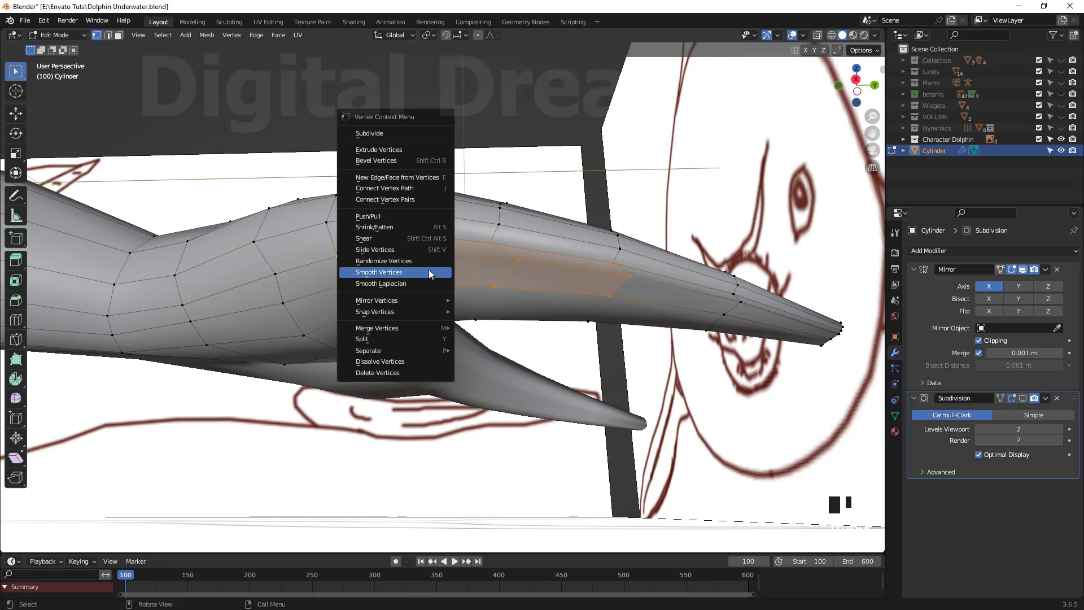
click(429, 272)
Step: Adjust an edge loop on the fluke along Z, then smooth and reposition the nearby surface vertices
middle_drag(428, 272, 522, 375)
scroll(522, 375, up, 2)
shift+middle_drag(523, 375, 463, 313)
alt+click(539, 282)
key(z)
click(536, 298)
click(377, 258)
middle_drag(378, 259, 240, 336)
right_click(443, 299)
click(444, 301)
click(435, 298)
scroll(480, 373, up, 2)
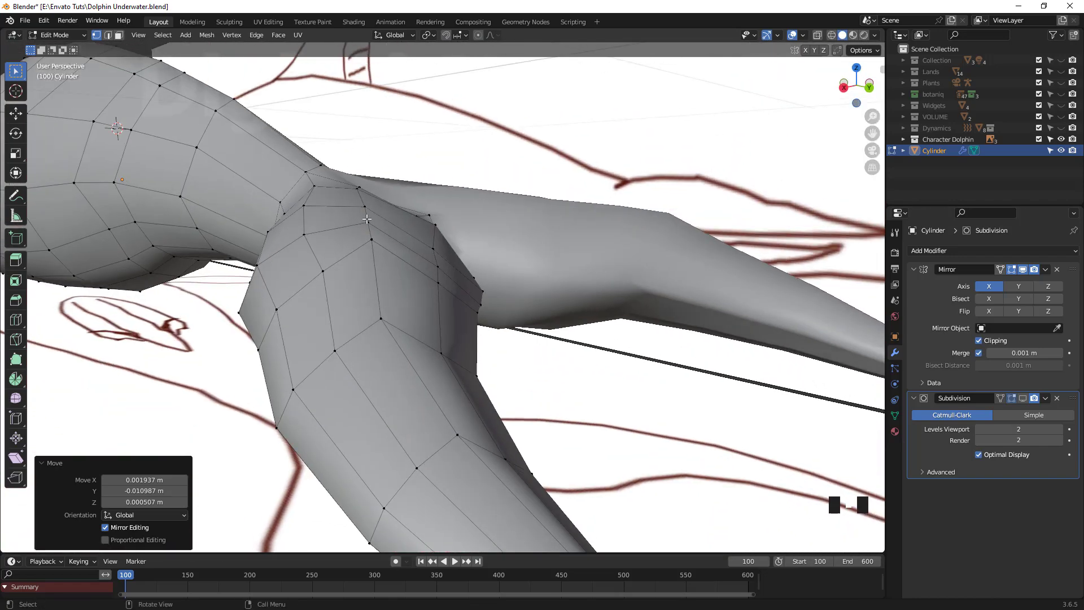
Step: Reposition the upper-surface vertices where the fluke bends away from the tail base
click(364, 237)
shift+click(381, 258)
middle_drag(384, 308, 421, 319)
key(g)
click(423, 340)
click(406, 313)
key(g)
click(408, 303)
Step: Shift the vertices between the tail base and the middle of the fluke to even out the upper-surface grid
click(331, 217)
key(g)
click(328, 223)
click(307, 203)
key(g)
click(365, 261)
key(g)
click(364, 269)
click(408, 305)
key(g)
click(406, 316)
Step: Reposition the vertices along the fluke's outer side, from the base toward the tip, to smooth its side profile
click(319, 277)
key(g)
click(311, 287)
click(276, 315)
key(g)
click(269, 326)
click(513, 418)
key(g)
click(512, 438)
click(412, 321)
click(415, 338)
middle_drag(415, 339, 463, 345)
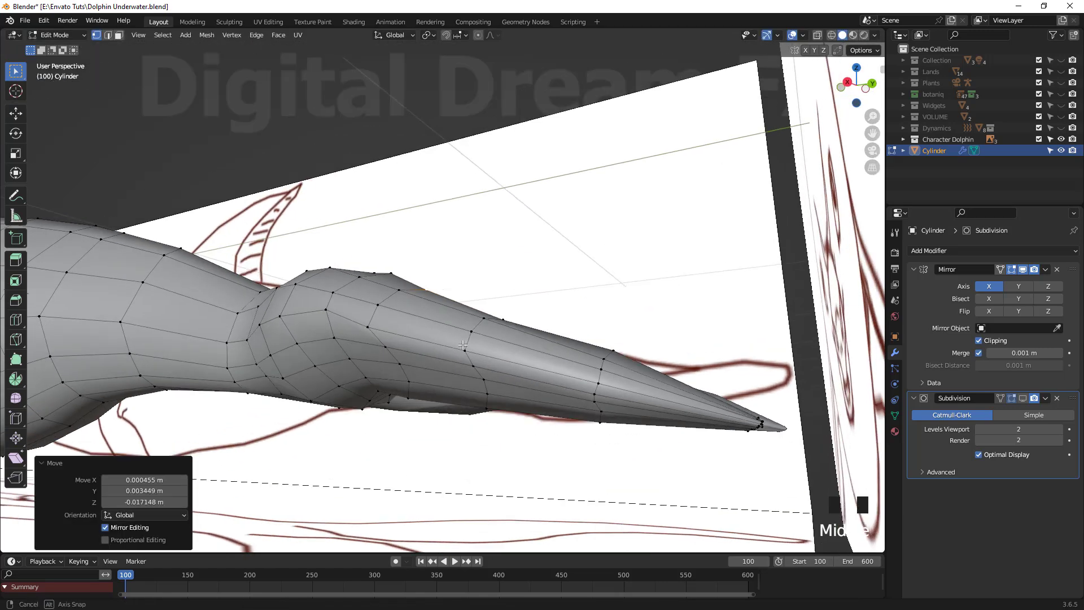
click(332, 315)
key(g)
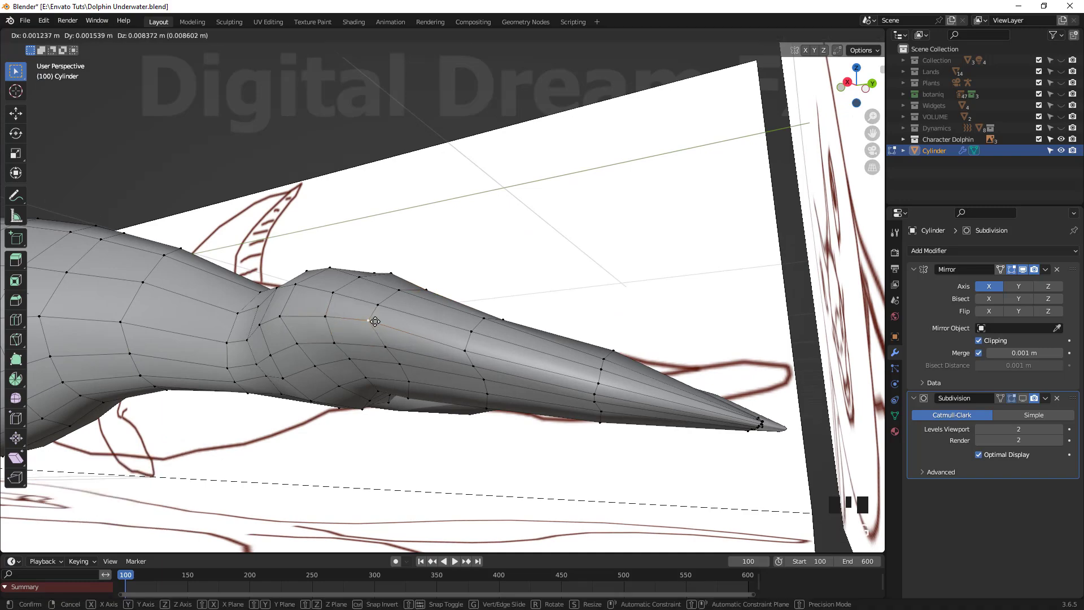
shift+middle_drag(495, 367, 475, 328)
Step: Isolate the view on the fluke's tip and cut new edges across its end cap with the Knife tool
drag(504, 256, 334, 72)
key(KP_Decimal)
middle_drag(399, 157, 402, 327)
click(387, 347)
key(Return)
middle_drag(477, 300, 546, 302)
key(k)
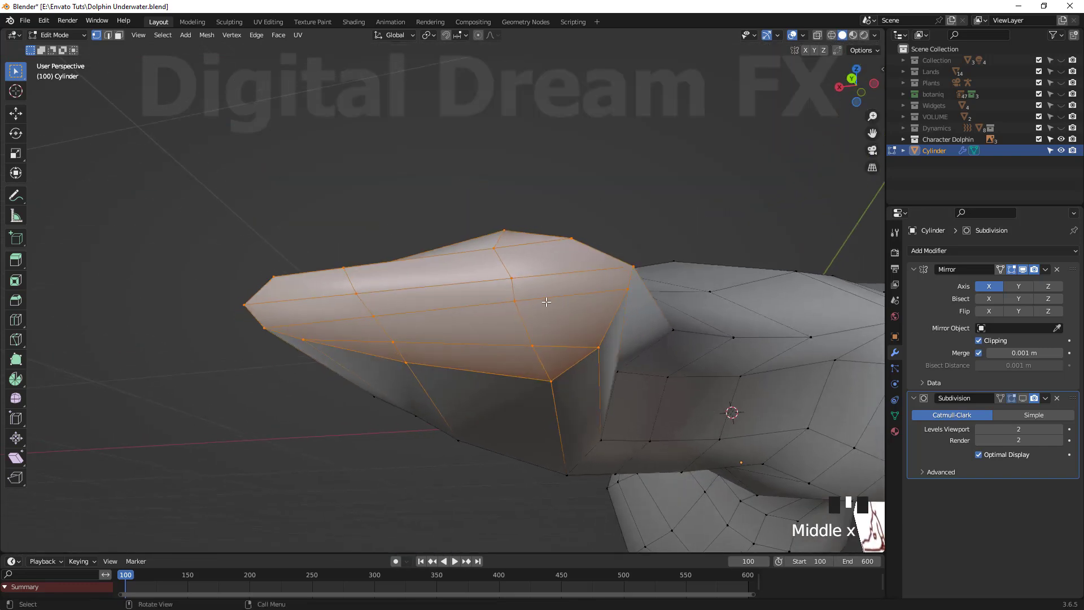
middle_drag(571, 351, 351, 274)
key(k)
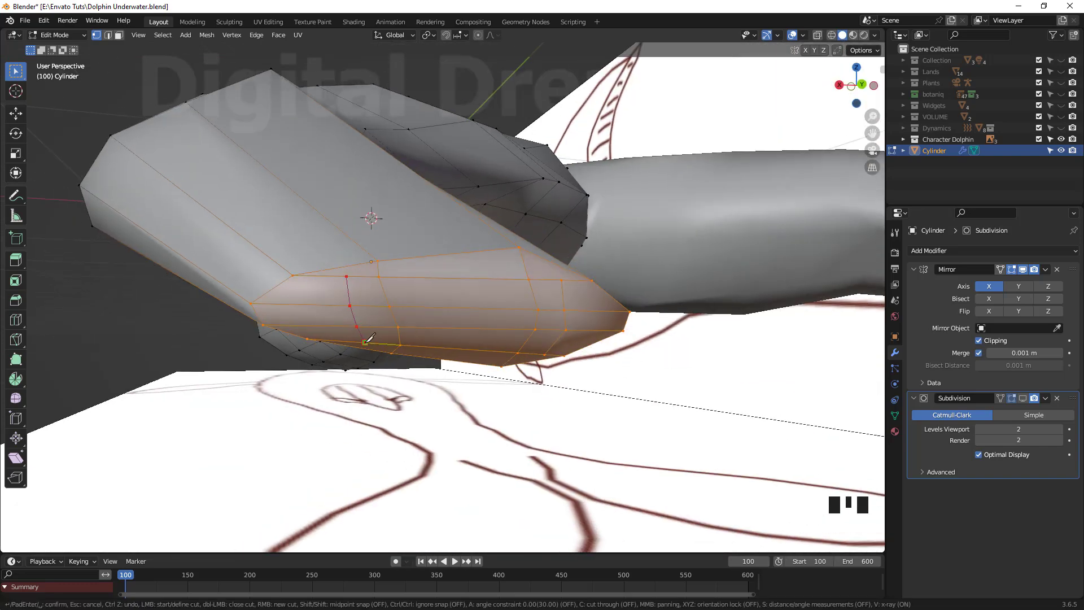
middle_drag(449, 315, 469, 397)
click(413, 332)
Step: Select the vertices along the fluke's bulging lower edge through the mesh and raise them to level the underside
key(alt+z)
drag(721, 425, 382, 286)
key(alt+z)
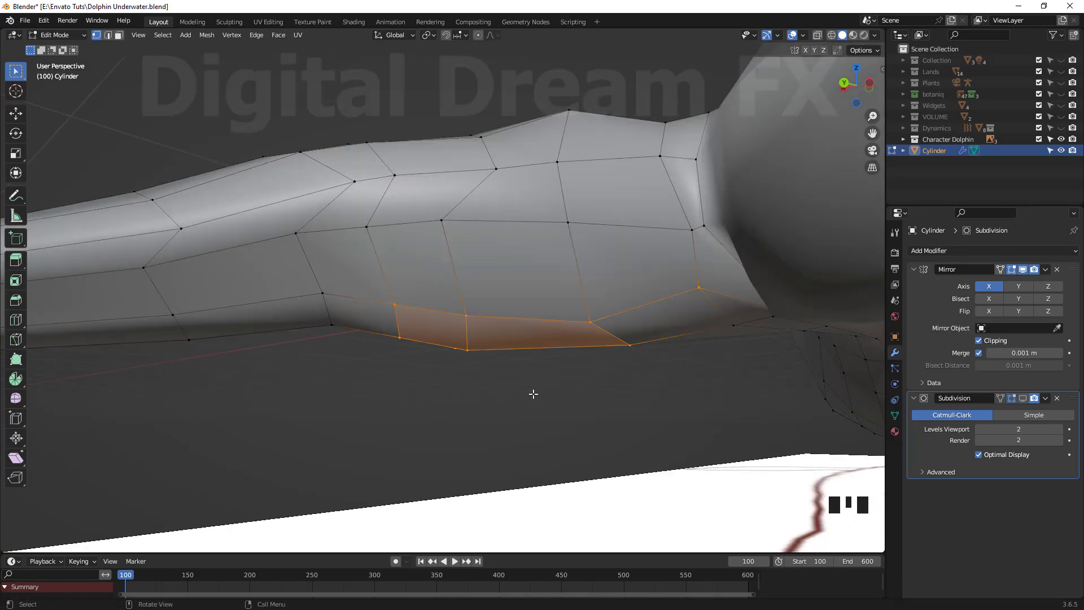
key(g)
click(673, 352)
ctrl+drag(425, 362, 354, 268)
key(g)
click(595, 385)
key(alt+a)
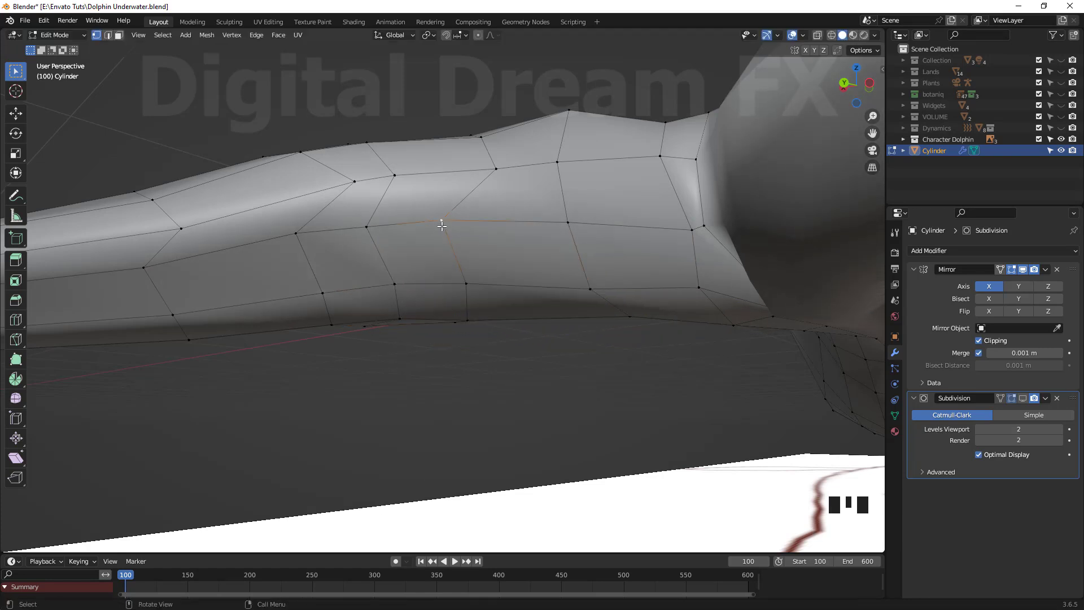
Step: Move the vertices on the fluke's rear face so that its cross-section rows are evenly spaced and straight
click(342, 182)
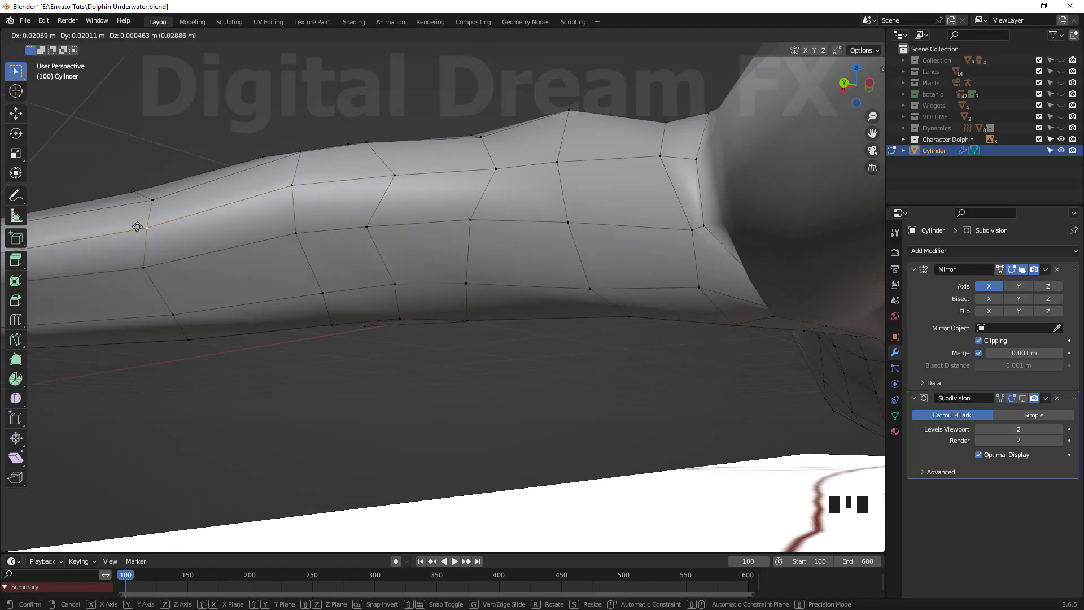
click(367, 189)
click(389, 175)
key(g)
click(378, 175)
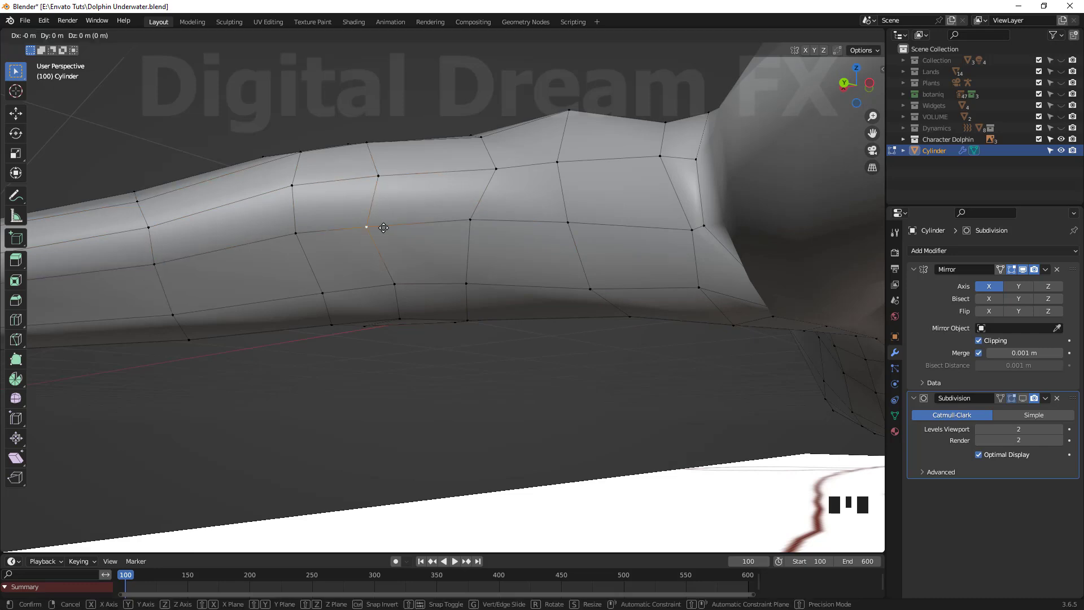
click(501, 170)
key(g)
click(478, 173)
click(483, 139)
key(g)
click(476, 142)
Step: Lower the protruding upper-edge vertex on the fluke's rear face and reposition the vertices beside the crotch
click(570, 113)
key(g)
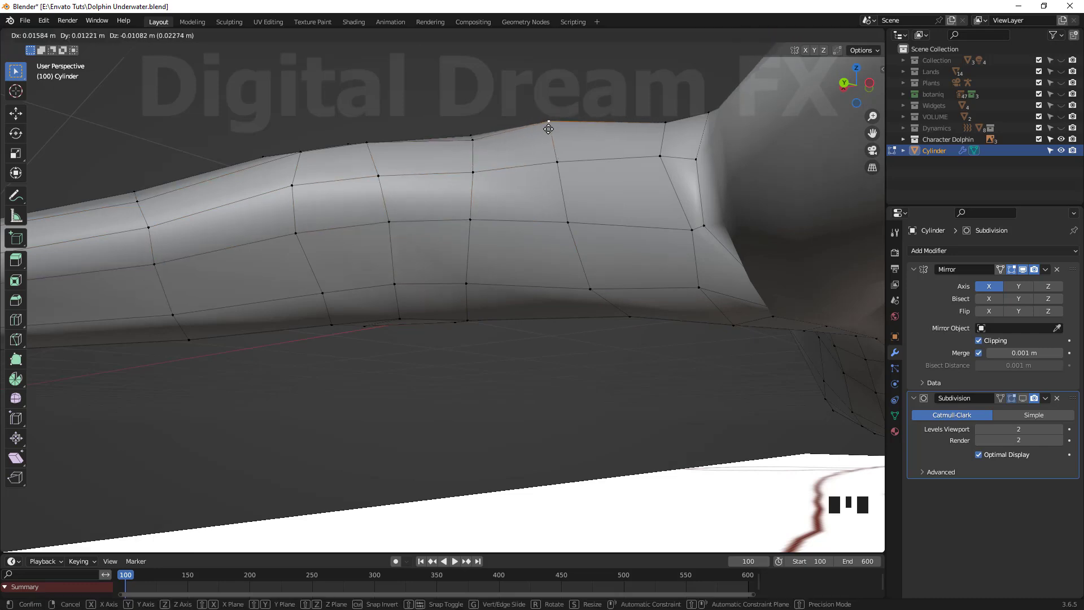
click(648, 231)
middle_drag(649, 234, 757, 290)
key(g)
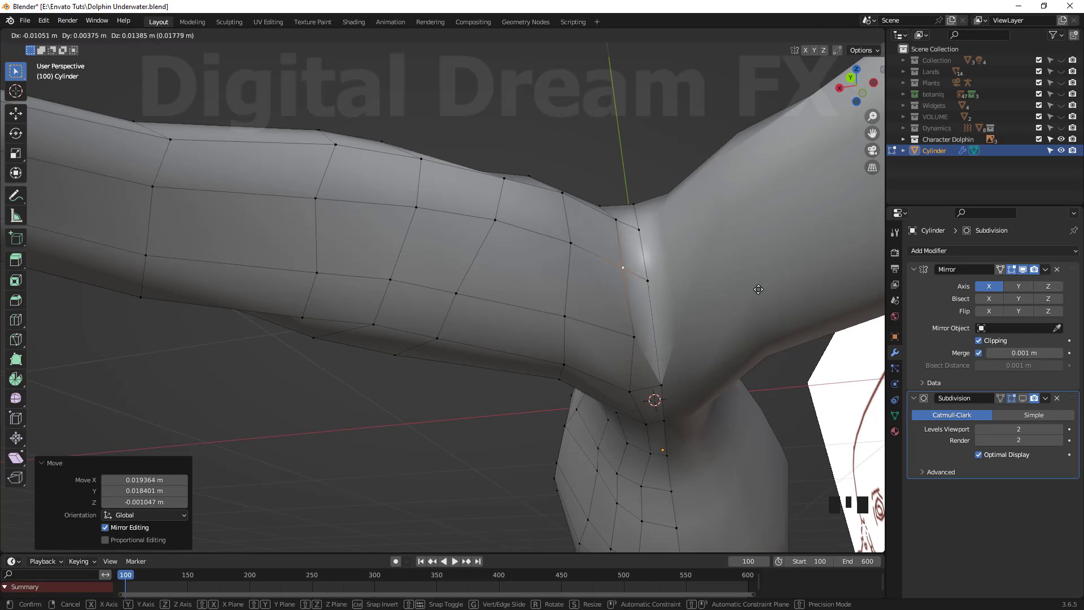
click(663, 334)
Step: Reposition the underside vertices beside the centreline near the crotch between the flukes
middle_drag(649, 339, 583, 210)
middle_drag(656, 251, 497, 282)
scroll(536, 243, up, 5)
shift+middle_drag(497, 282, 531, 369)
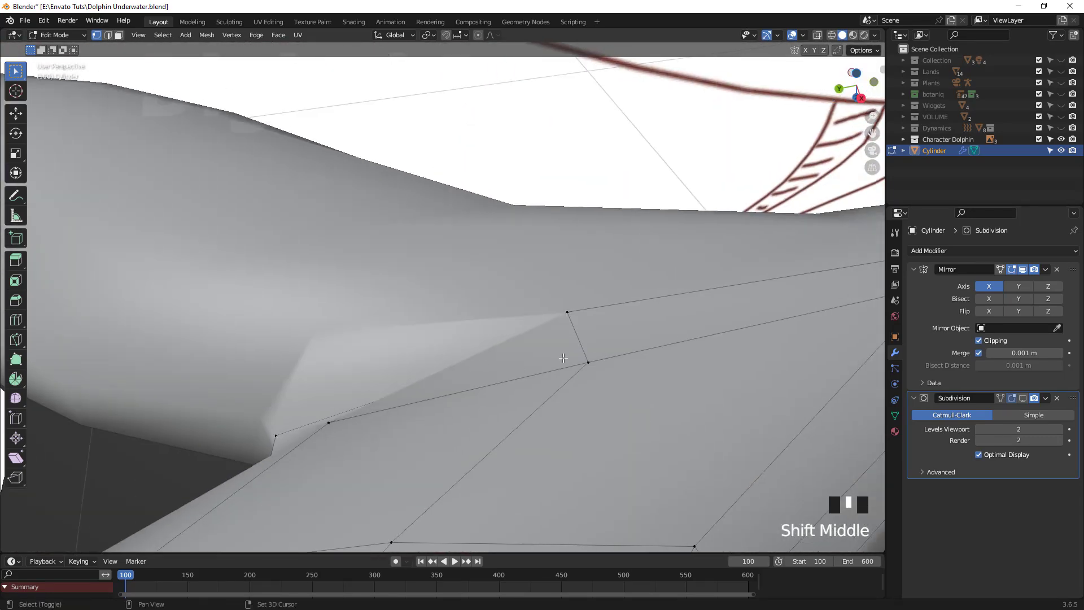
click(236, 376)
middle_drag(236, 376, 548, 327)
scroll(418, 370, up, 1)
click(386, 396)
key(g)
click(386, 391)
Step: Reposition the side vertices around the narrow tail section just ahead of the flukes
scroll(644, 388, down, 14)
scroll(705, 380, up, 3)
scroll(559, 344, up, 3)
drag(513, 288, 545, 251)
click(528, 304)
key(g)
click(527, 306)
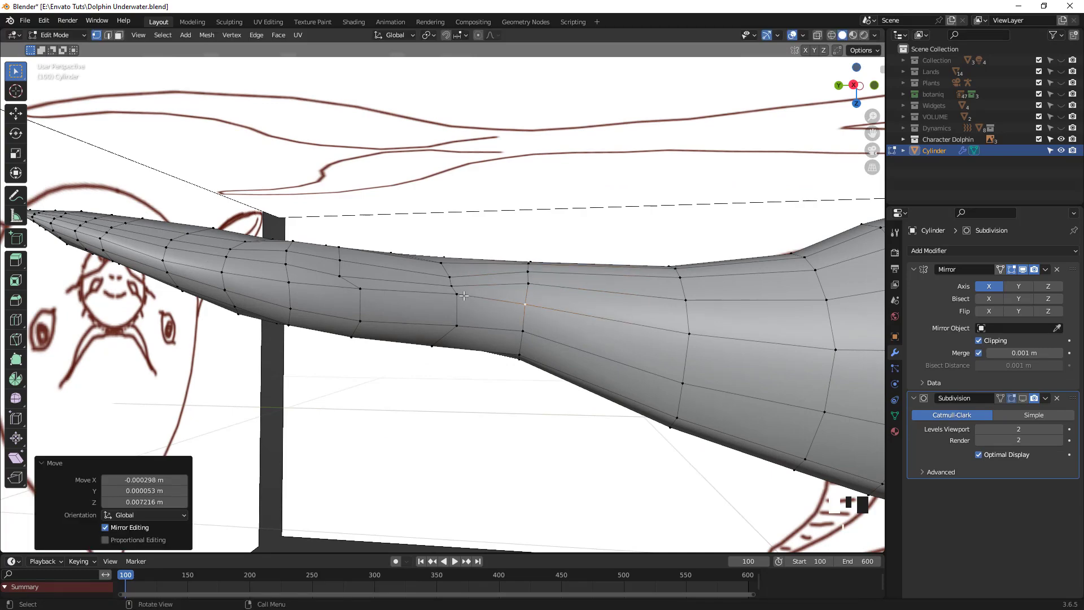
click(356, 318)
scroll(355, 318, down, 8)
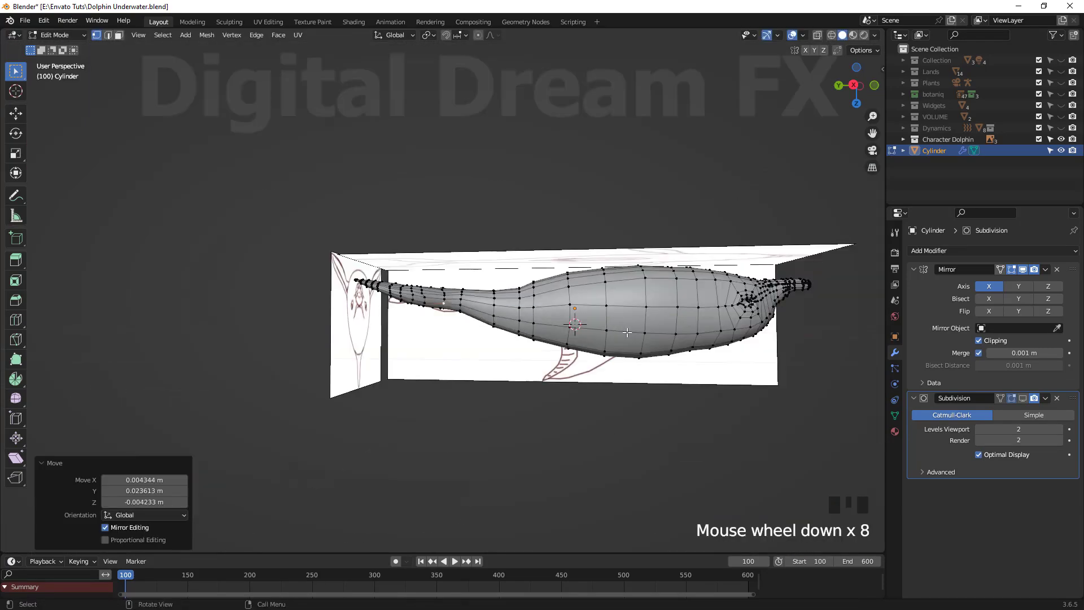
middle_drag(356, 318, 64, 346)
scroll(355, 453, up, 3)
scroll(355, 454, down, 3)
Step: Reposition the side vertices on the inner half of the fluke to straighten its edge rows
middle_drag(355, 453, 497, 361)
click(415, 296)
click(414, 319)
middle_drag(414, 320, 525, 353)
click(548, 308)
middle_drag(548, 309, 456, 408)
key(g)
click(463, 406)
click(484, 366)
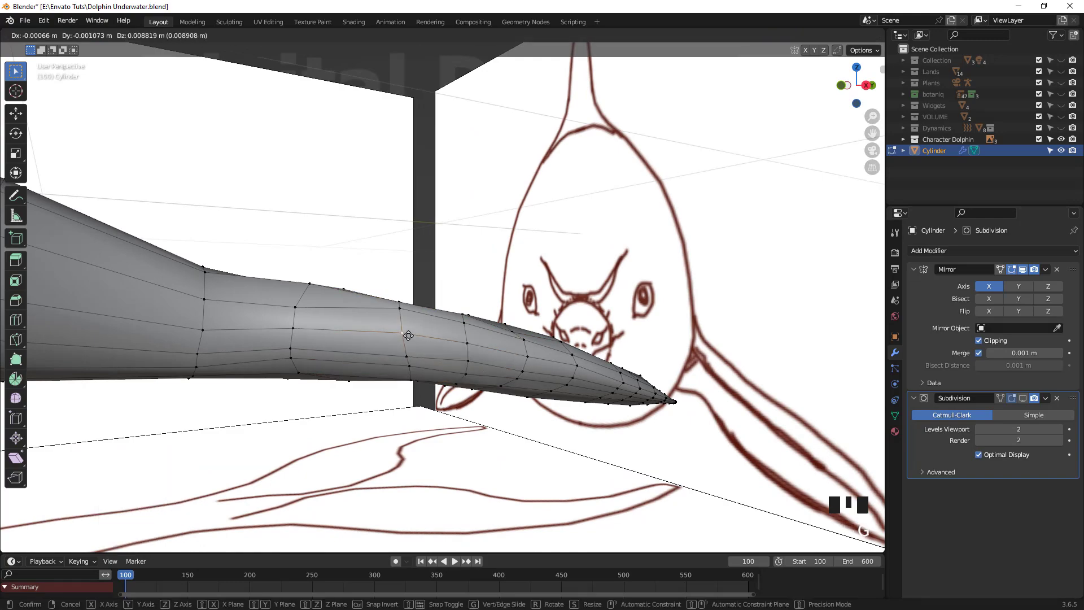
Step: Reposition the side vertices toward the fluke's tip so that the rows taper smoothly
middle_drag(483, 365, 515, 424)
shift+middle_drag(593, 424, 444, 322)
scroll(443, 322, up, 2)
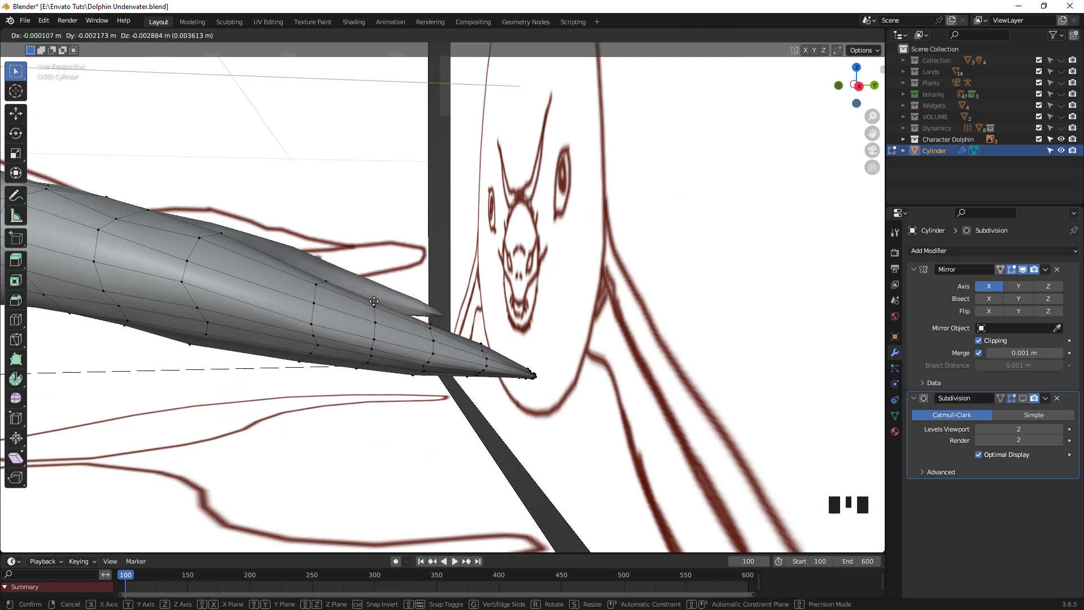
click(409, 372)
scroll(502, 396, down, 1)
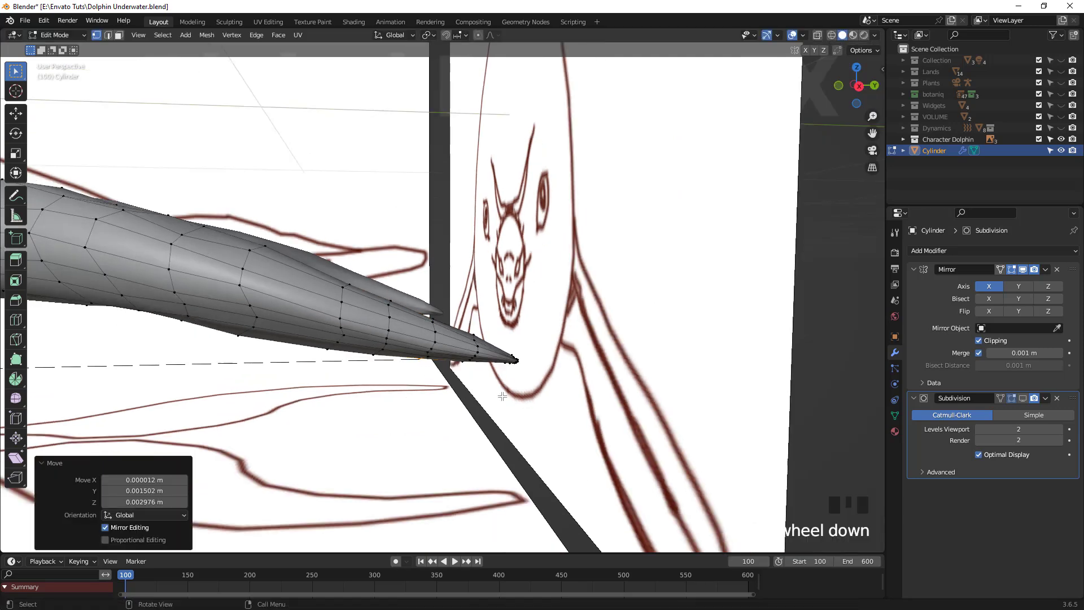
click(489, 337)
mouse_move(488, 337)
middle_down()
mouse_move(310, 352)
mouse_move(387, 341)
mouse_move(550, 367)
mouse_move(606, 347)
middle_up()
key(g)
click(323, 336)
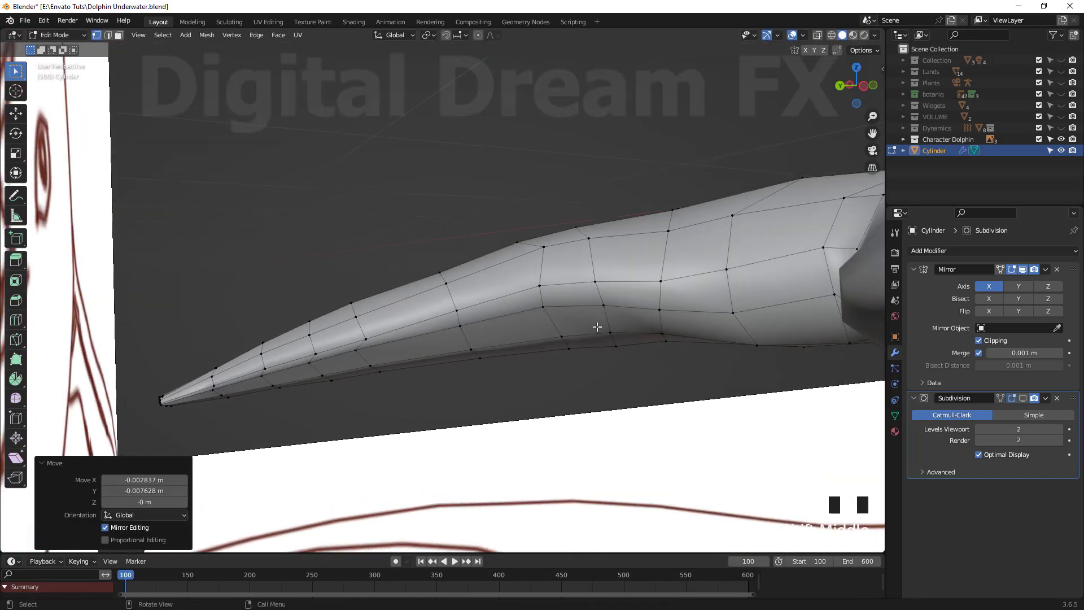
Step: Lower the three lower-row vertices along the middle of the fluke and even out the two cross-section rows above them
key(g)
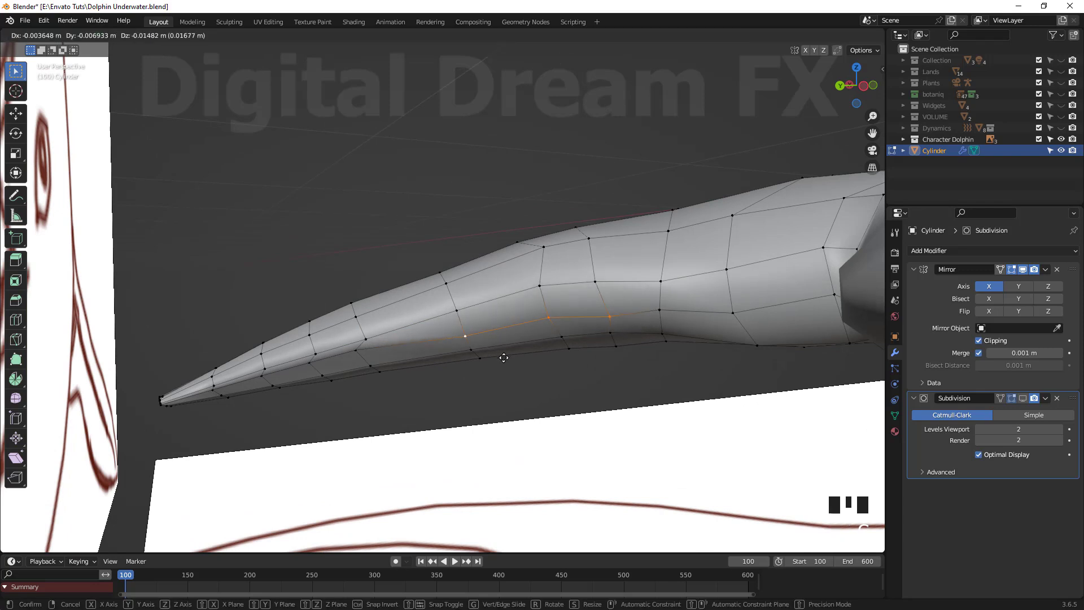
click(527, 310)
click(539, 247)
key(g)
click(522, 253)
click(589, 242)
key(g)
click(600, 273)
Step: Adjust the remaining face vertices from the fluke's root to near its tip so that the rows are evenly spaced
click(663, 259)
click(659, 309)
key(g)
click(659, 318)
click(547, 324)
key(g)
click(555, 324)
click(351, 355)
key(g)
click(308, 363)
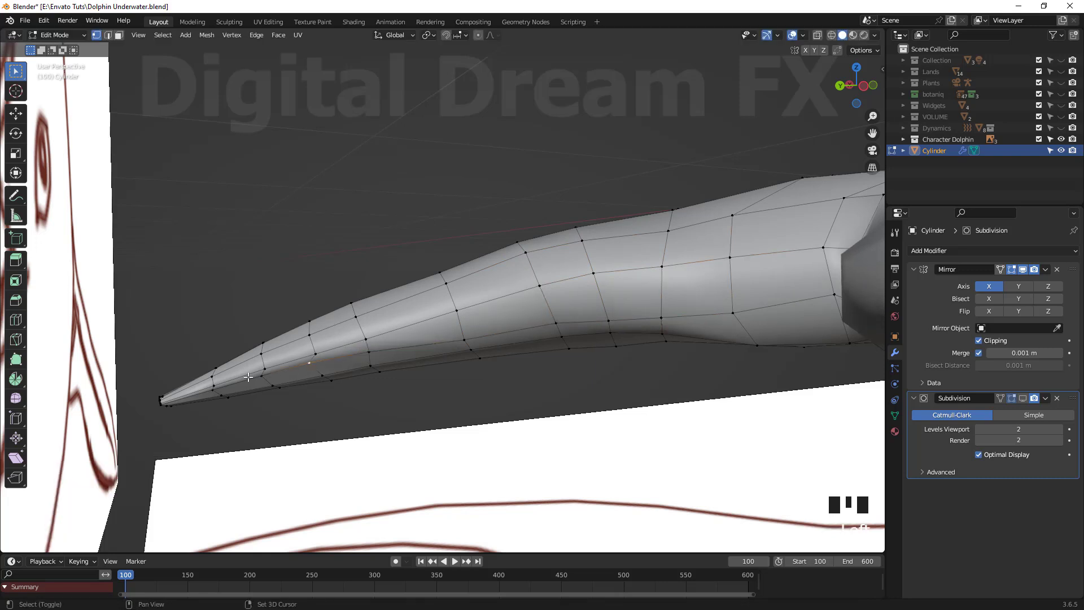
click(371, 399)
click(370, 355)
key(g)
click(370, 359)
Step: Using smooth proportional editing in the right view, rotate the fluke tip by -8.23° and raise it about 0.16 m to the sketch
middle_drag(370, 362, 383, 427)
scroll(384, 427, down, 5)
middle_drag(480, 432, 531, 415)
scroll(416, 395, up, 3)
middle_drag(530, 415, 564, 396)
key(KP_3)
shift+middle_drag(582, 351, 289, 365)
scroll(559, 371, up, 3)
scroll(633, 410, up, 1)
scroll(294, 380, down, 2)
scroll(294, 380, up, 1)
mouse_move(673, 410)
shift+middle_down()
mouse_move(701, 406)
mouse_move(687, 400)
shift+middle_up()
scroll(687, 401, up, 1)
drag(716, 442, 663, 376)
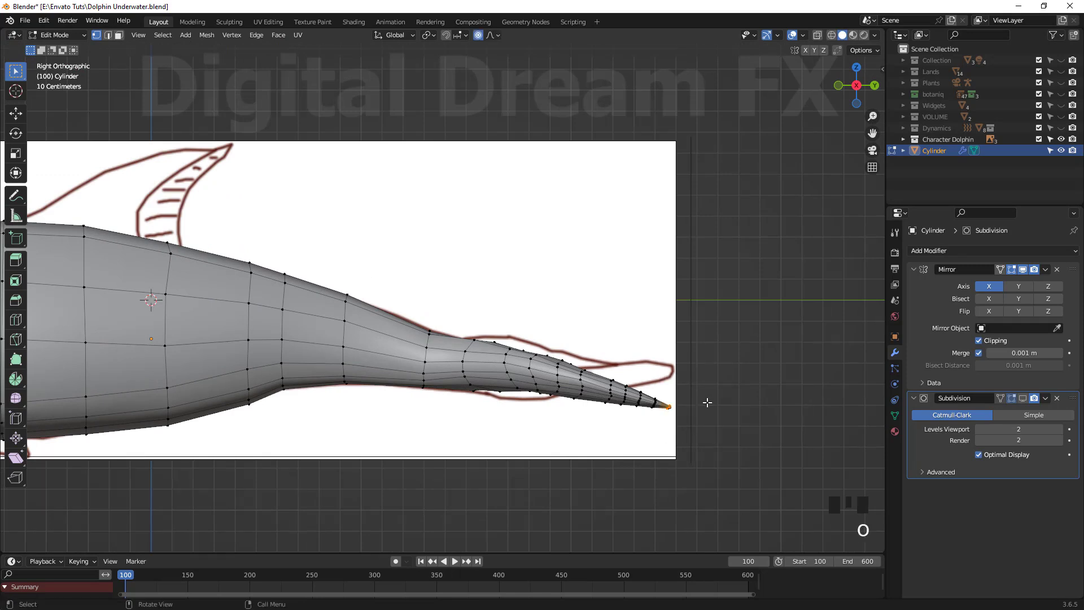
key(g)
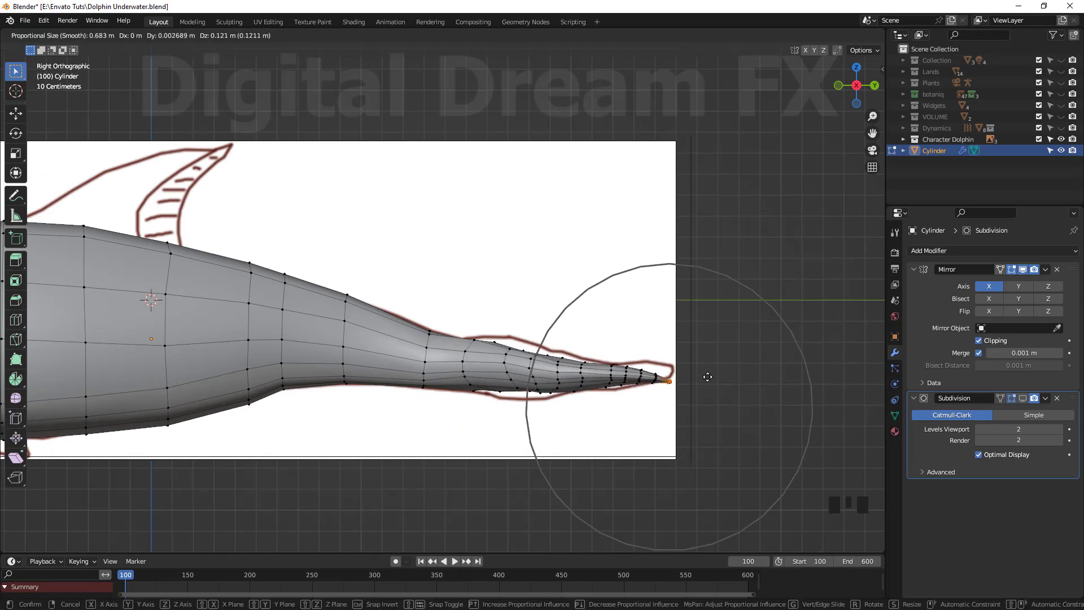
click(710, 397)
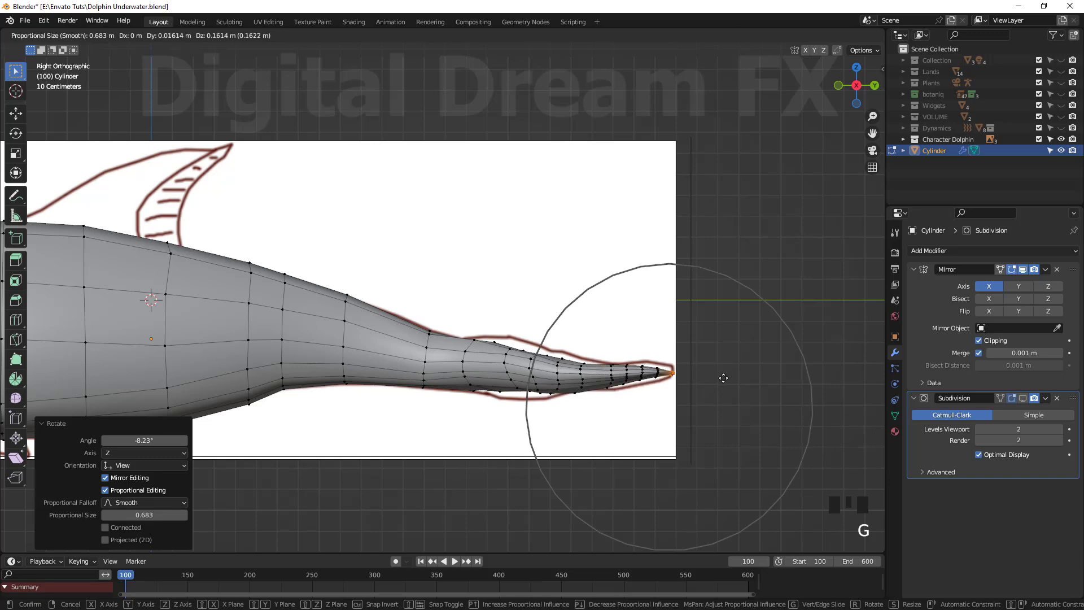
Step: Fit the fluke's upper and lower side outlines to the reference sketch with proportional editing
click(597, 382)
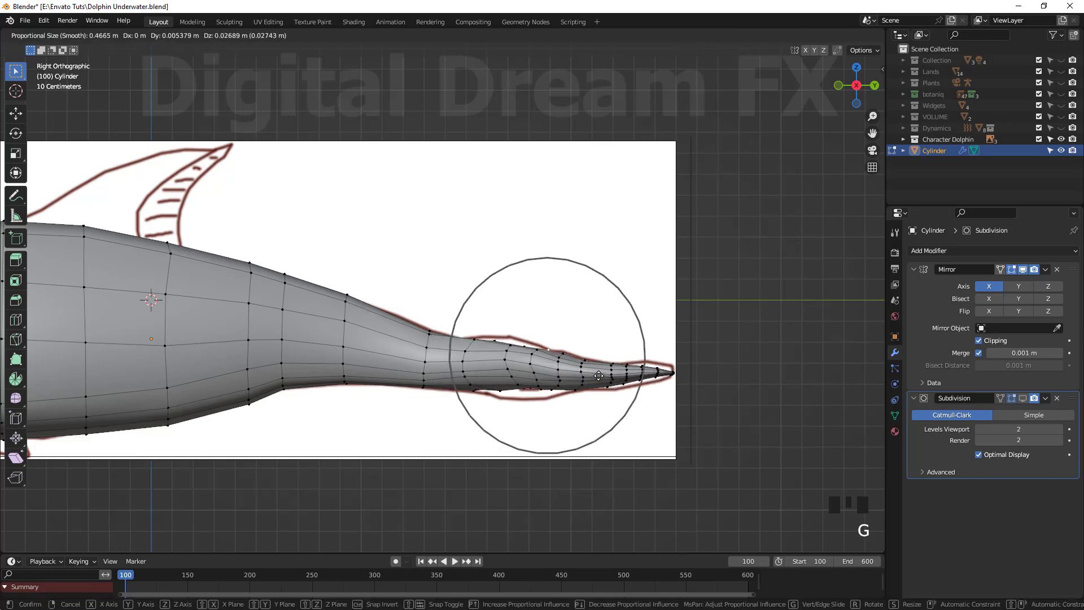
click(564, 365)
key(g)
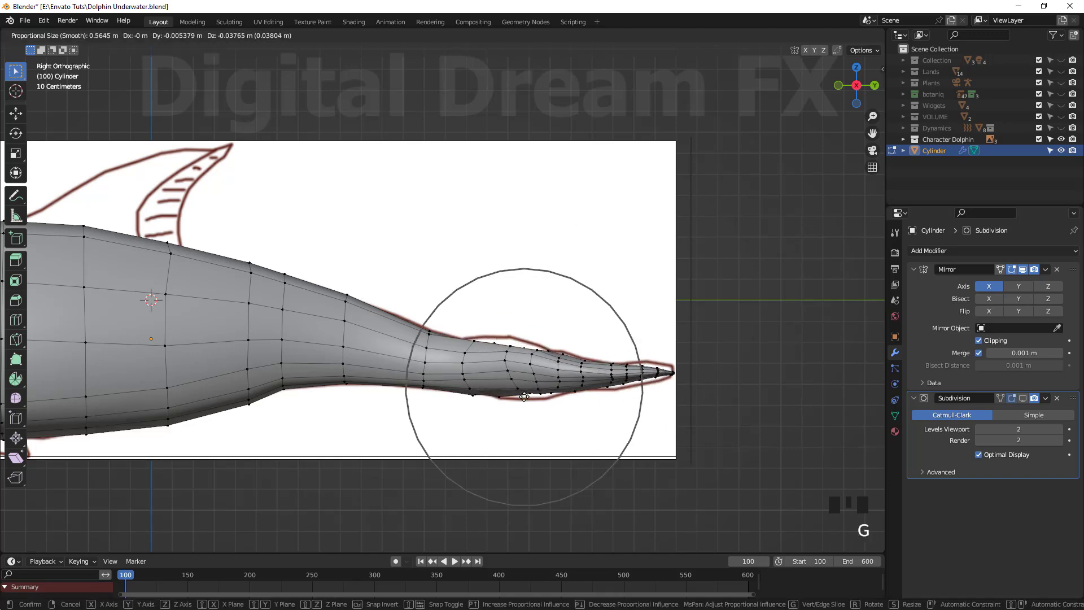
click(524, 401)
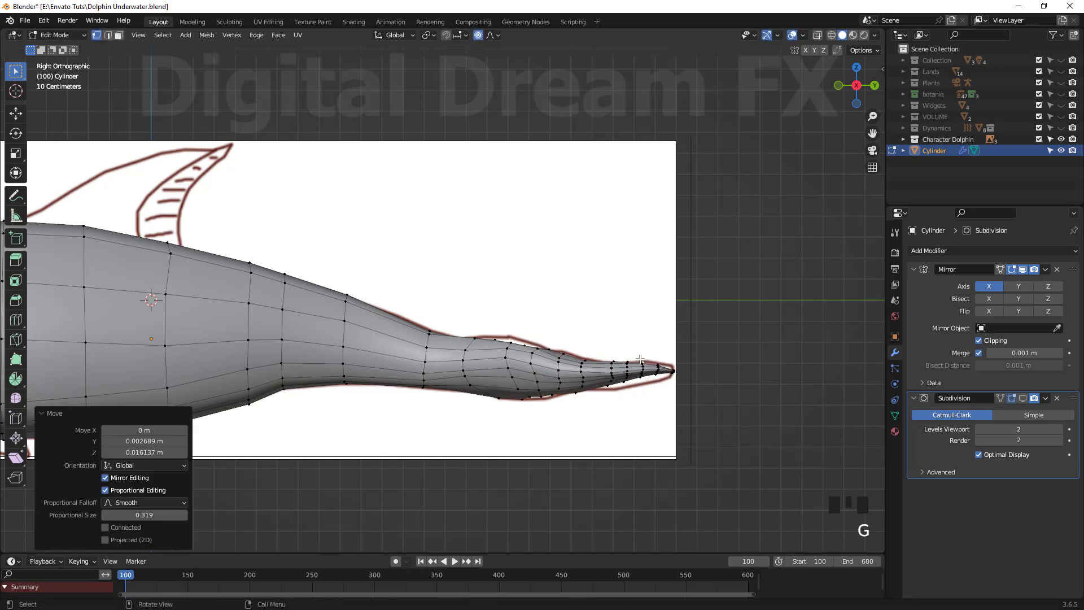
Step: Turn on X-ray and shift the body vertices beneath the dorsal fin's rear edge toward the tail to match the sketch
scroll(690, 402, down, 3)
scroll(497, 367, up, 6)
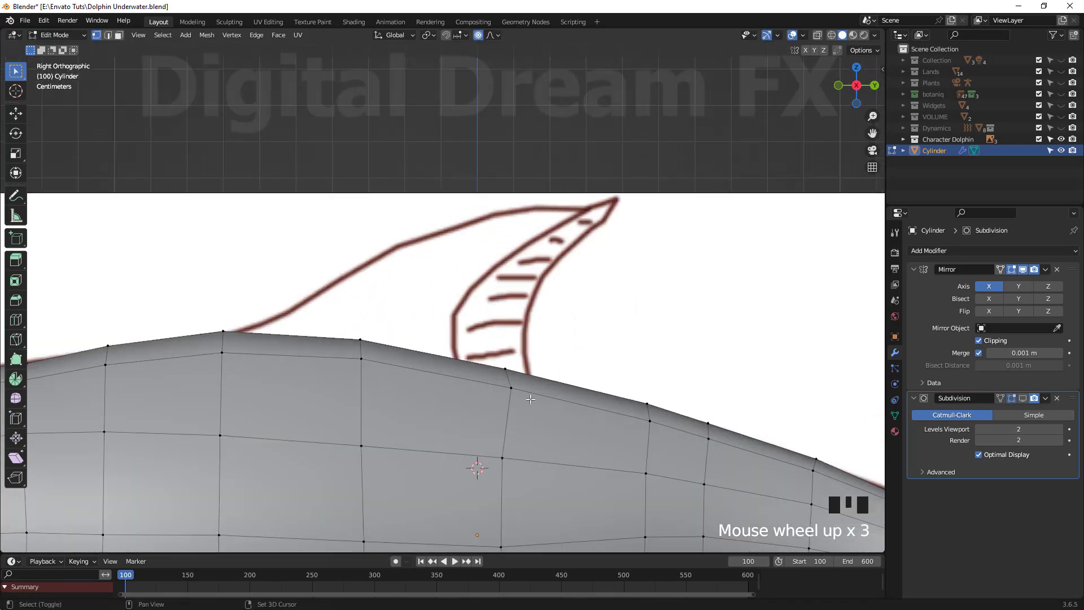
click(494, 369)
key(alt+z)
click(540, 391)
drag(464, 449, 501, 407)
key(g)
click(525, 409)
scroll(524, 407, down, 3)
drag(451, 443, 485, 408)
key(g)
click(498, 407)
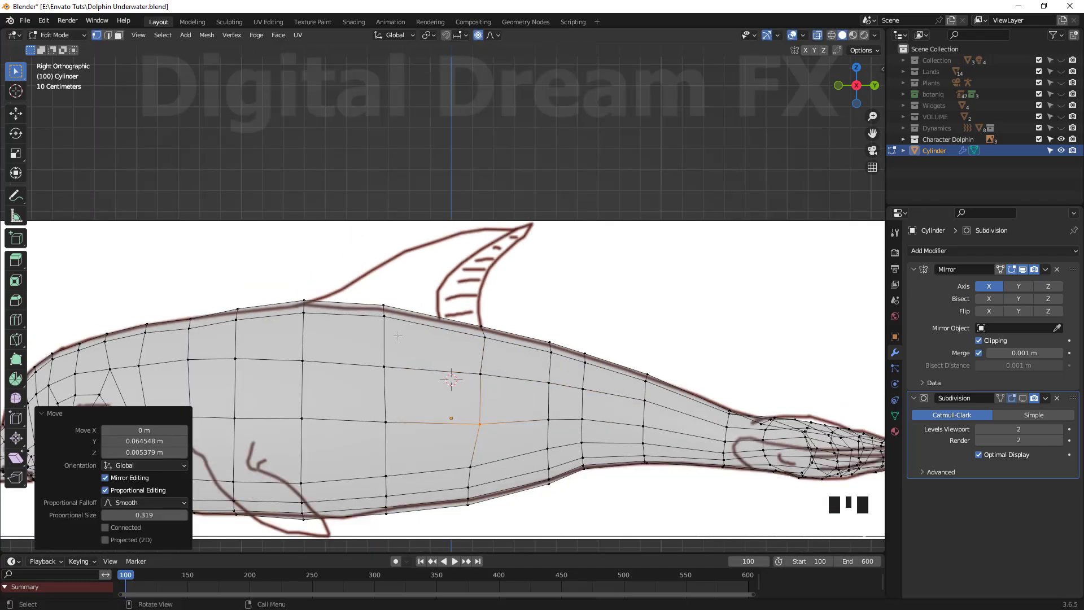
Step: Lower the two sets of back-outline vertices beneath the front of the dorsal fin onto the reference line
drag(399, 336, 371, 295)
key(g)
click(371, 300)
drag(321, 330, 282, 285)
key(g)
click(280, 288)
scroll(350, 327, down, 5)
middle_drag(463, 379, 526, 405)
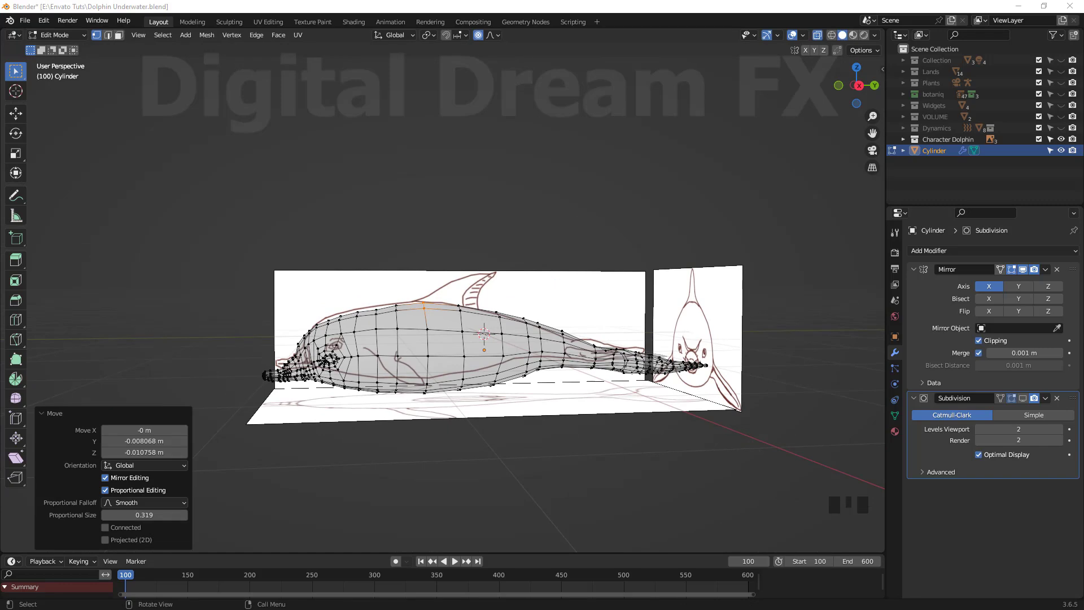
Step: Switch to File Explorer and open dolphin_shots00010 from the Referance folder in E:\Envato Tuts\Fish model
key(alt+Tab)
click(209, 288)
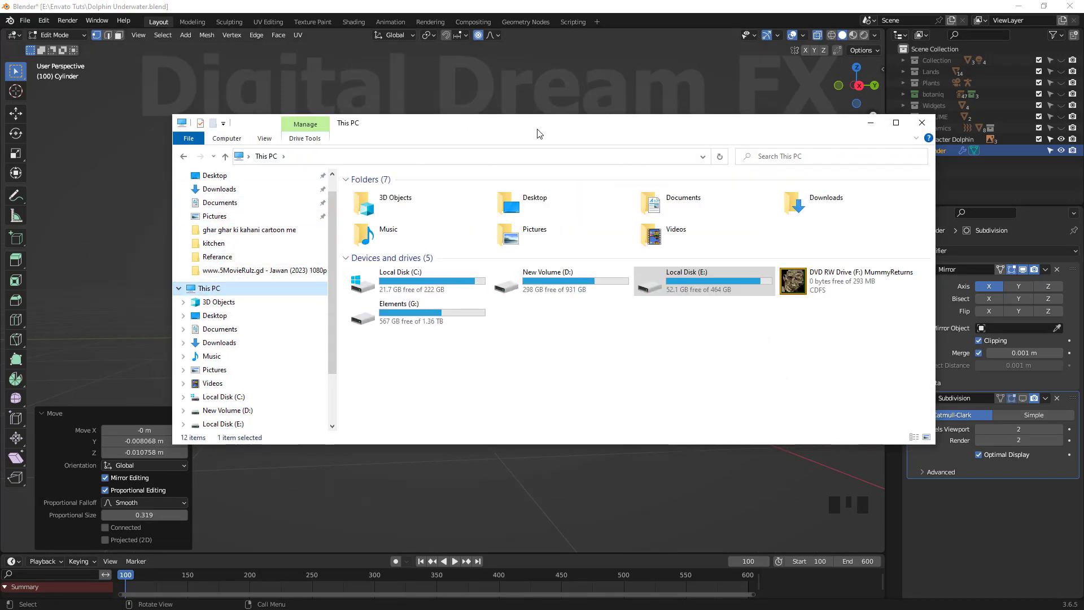
drag(537, 123, 385, 69)
double_click(582, 236)
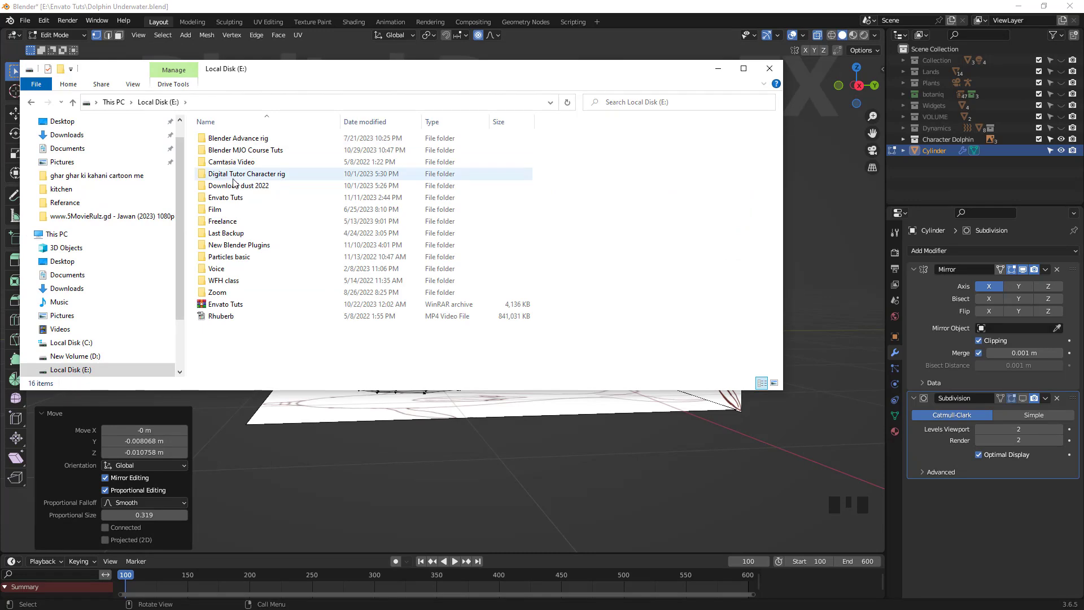
double_click(232, 206)
double_click(284, 162)
double_click(223, 138)
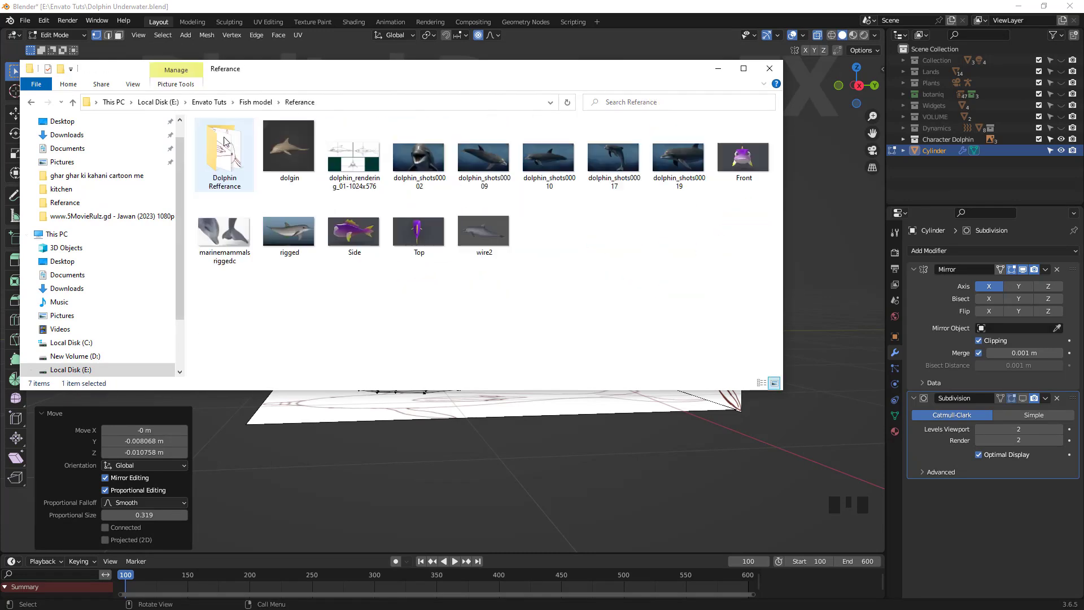
double_click(548, 169)
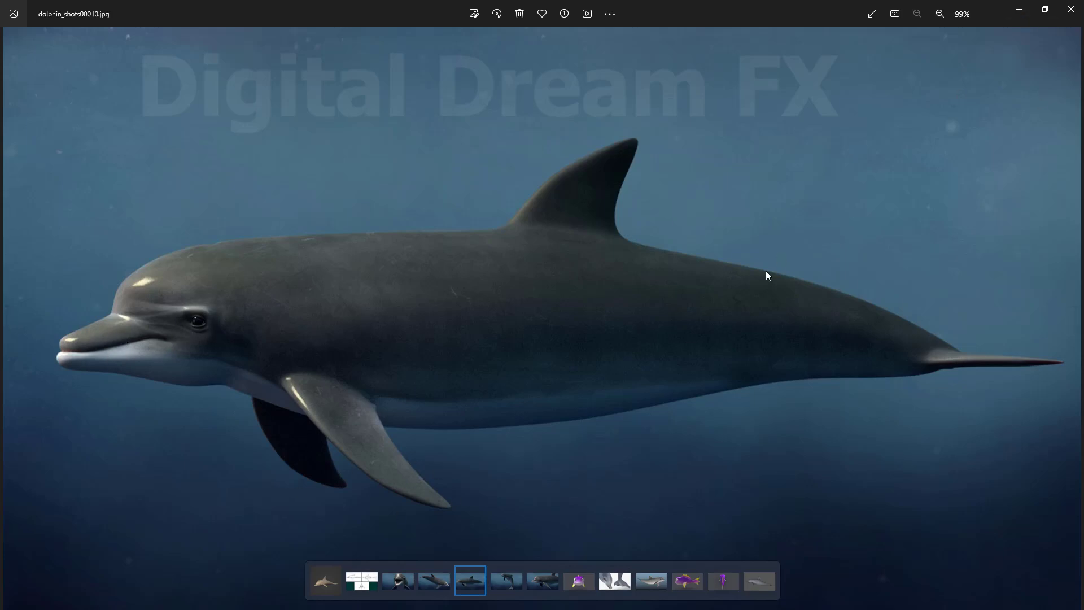
Step: Examine the following dolphin reference images up to marinemammalsriggedc.jpg, then return to Blender
click(1074, 319)
click(1073, 318)
click(1075, 320)
click(1075, 320)
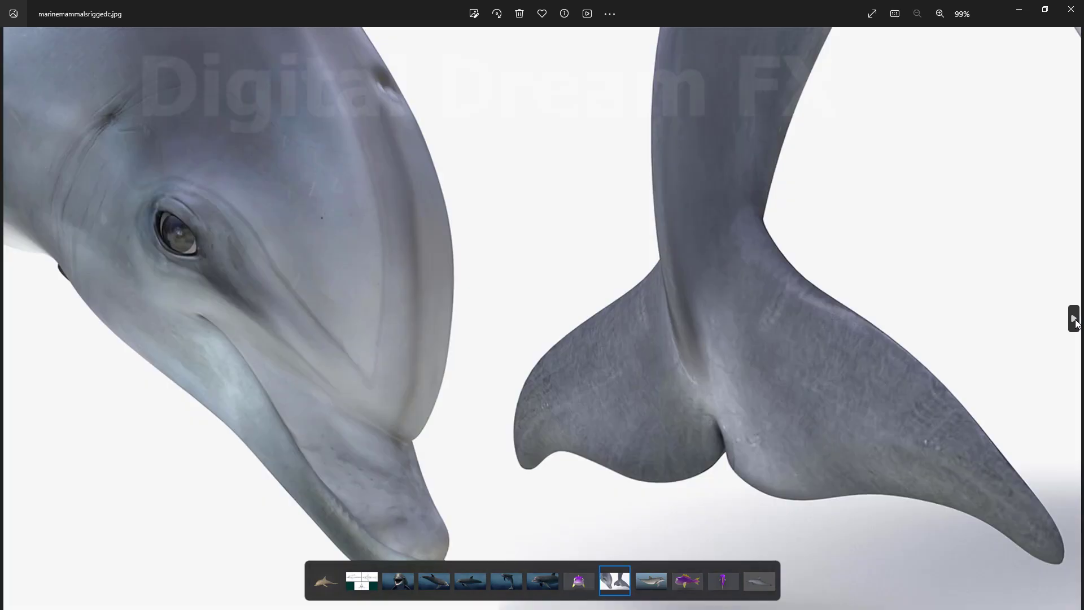
click(1025, 11)
click(716, 74)
Step: Inset the two faces on the dolphin's back beneath the sketched dorsal fin, with the boundary option off
scroll(600, 329, up, 3)
middle_drag(600, 329, 609, 390)
scroll(604, 345, down, 1)
scroll(621, 412, up, 1)
shift+middle_drag(626, 426, 524, 266)
key(KP_3)
scroll(634, 400, up, 3)
key(3)
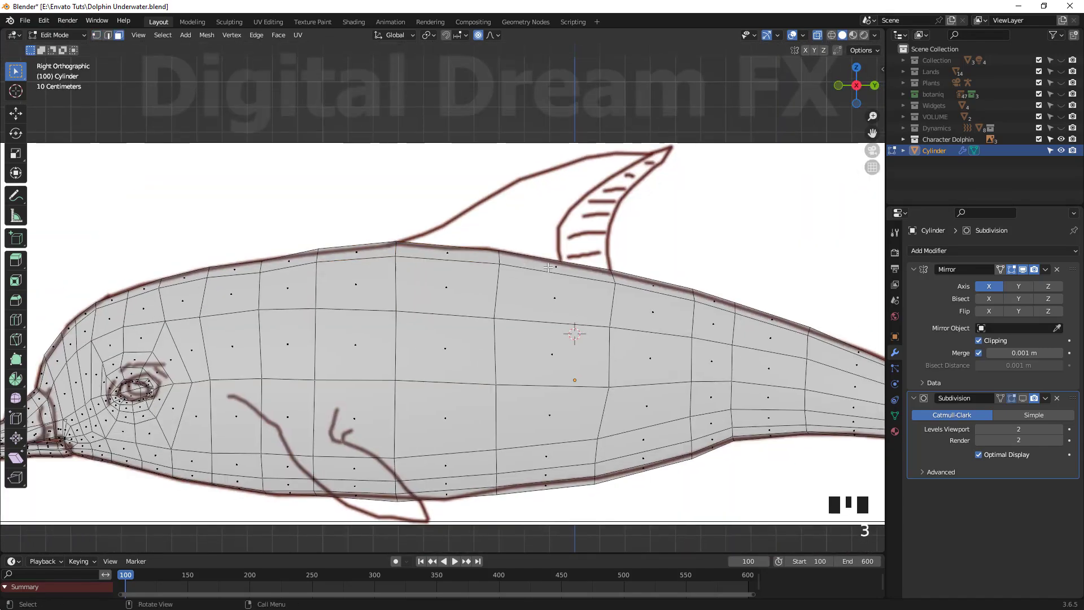
shift+click(441, 254)
scroll(440, 253, down, 5)
middle_drag(440, 254, 508, 333)
scroll(508, 333, up, 3)
shift+middle_drag(509, 333, 655, 418)
key(alt+z)
scroll(500, 300, up, 1)
click(652, 415)
key(ctrl+z)
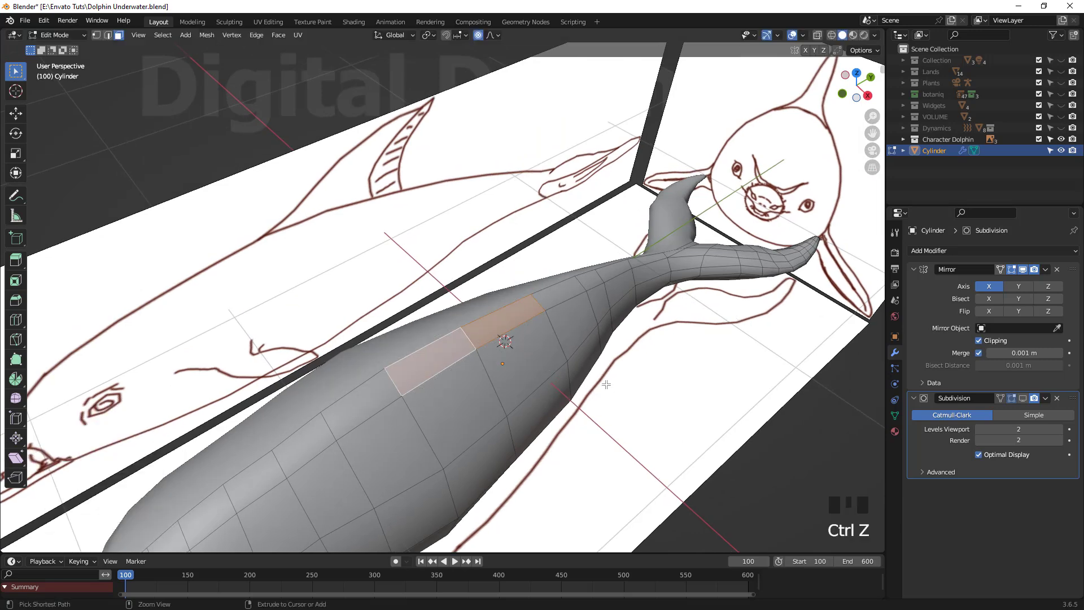
key(i)
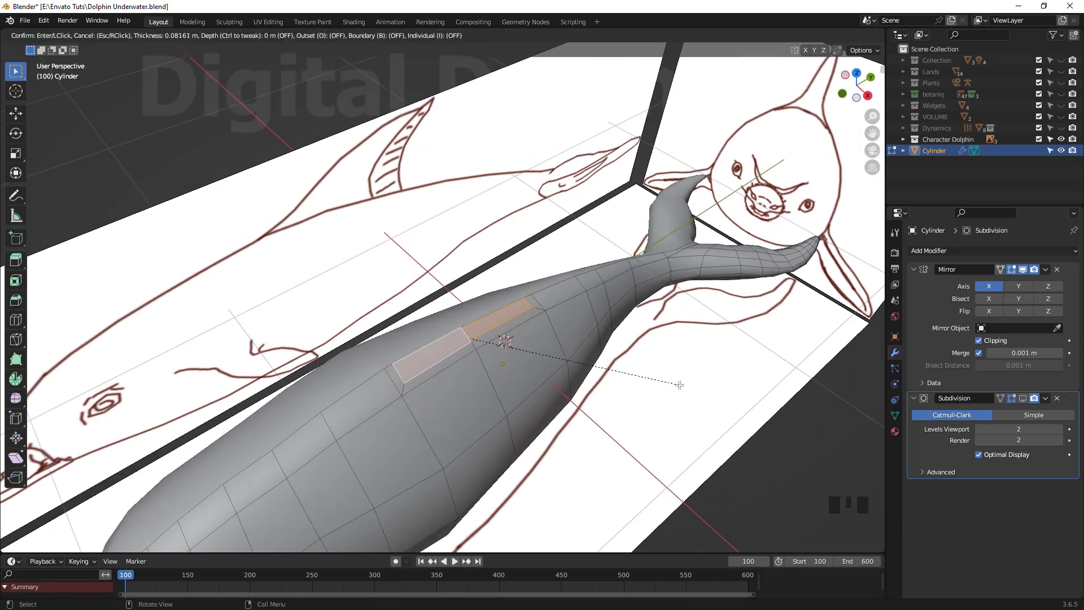
click(634, 370)
Step: Extrude the inset faces upward in the right view to start the dorsal fin
middle_drag(634, 367, 540, 387)
key(KP_3)
shift+middle_drag(545, 279, 541, 319)
scroll(539, 311, up, 3)
shift+middle_drag(534, 282, 565, 346)
key(e)
click(609, 268)
Step: Align the rear base vertices with the sketched fin's rear edge, turn off proportional editing and lower the rear top vertices
scroll(530, 341, up, 2)
key(1)
drag(563, 345, 498, 235)
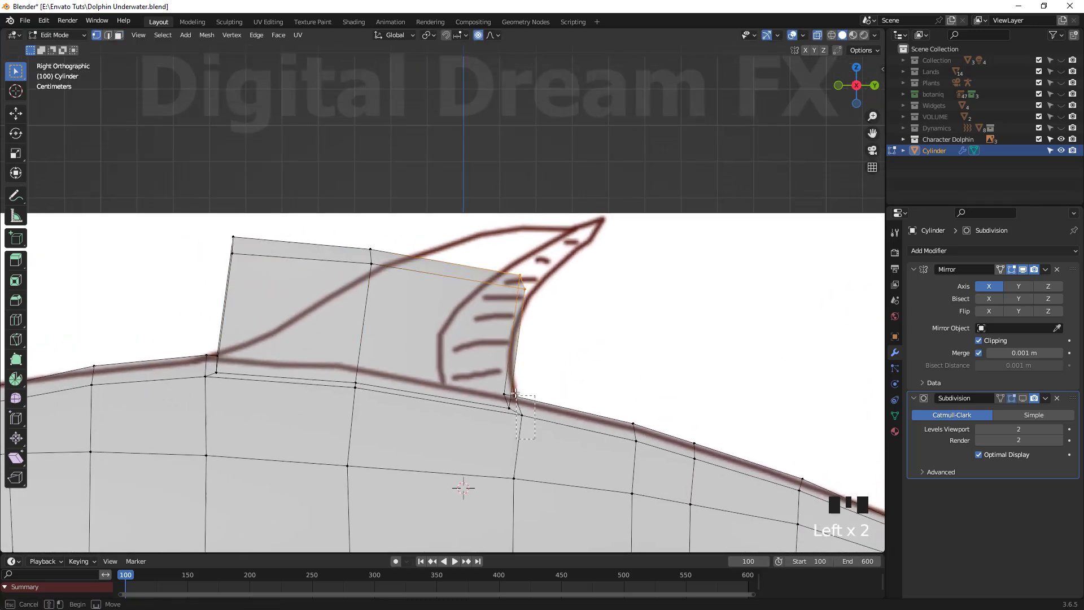
key(g)
click(577, 411)
drag(552, 329, 490, 246)
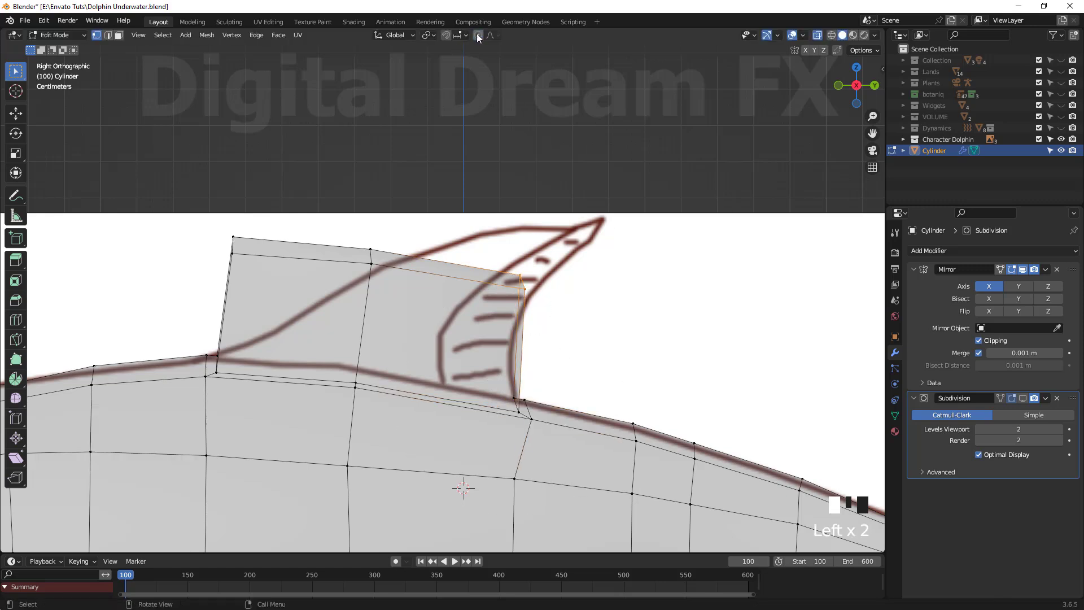
click(580, 317)
Step: Lower the fin's middle and front top vertices toward the sketch and fit the front base vertices to the back outline
drag(411, 293, 320, 219)
key(g)
click(384, 282)
drag(277, 285, 204, 231)
key(g)
click(245, 329)
key(g)
drag(210, 393, 205, 337)
click(172, 343)
key(g)
click(206, 335)
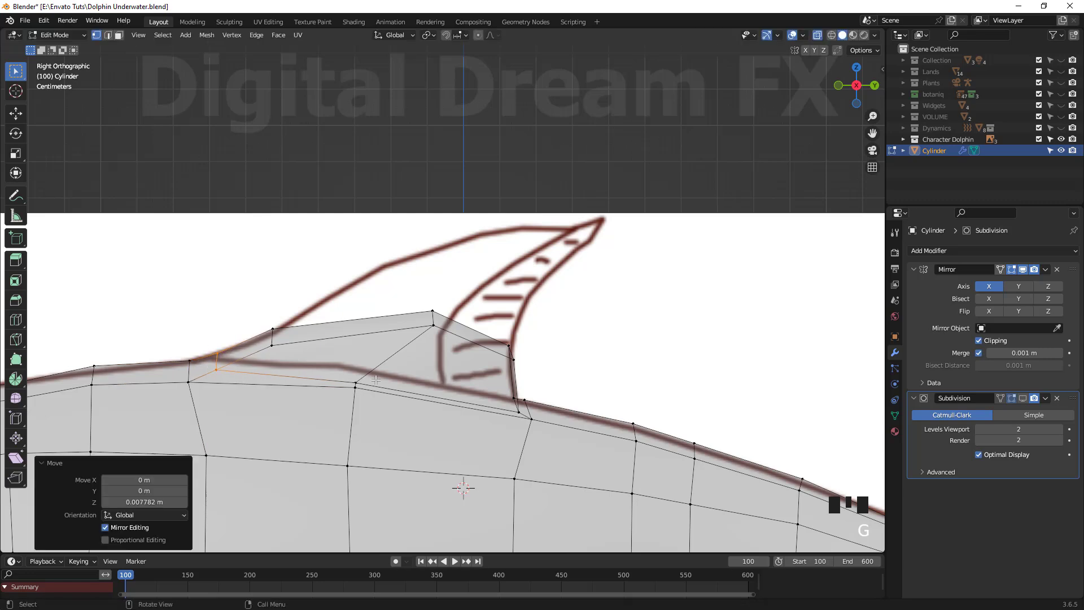
Step: Shift the fin's middle top vertices forward and lower its rear top vertices along the rear edge
drag(455, 345, 416, 296)
key(g)
click(392, 310)
drag(536, 375, 500, 334)
key(g)
click(503, 355)
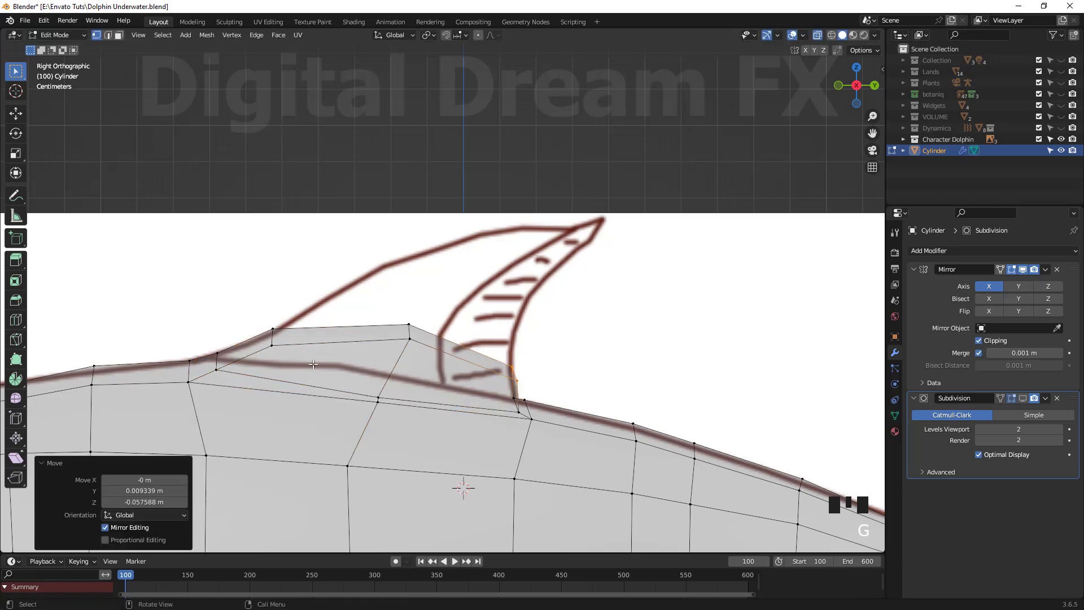
Step: Raise the fin's front top vertices onto the sketched leading edge and bring the middle ones into line
drag(290, 362, 252, 311)
key(g)
click(285, 293)
scroll(491, 364, down, 2)
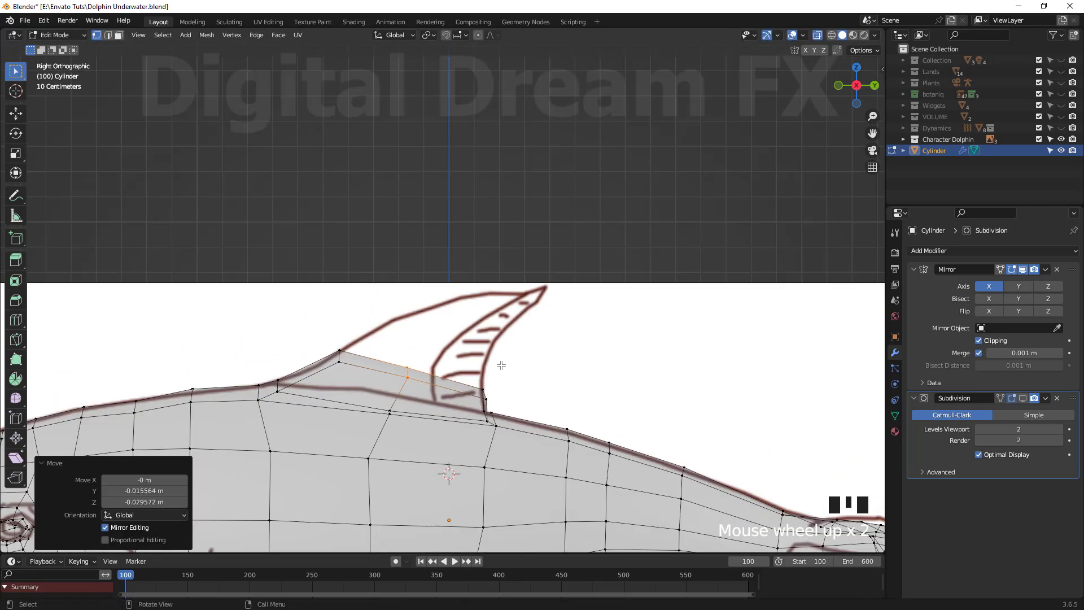
Step: Select the edges on the side of the dorsal fin stub and begin reshaping them from a rear perspective view
shift+middle_drag(490, 367, 508, 335)
key(3)
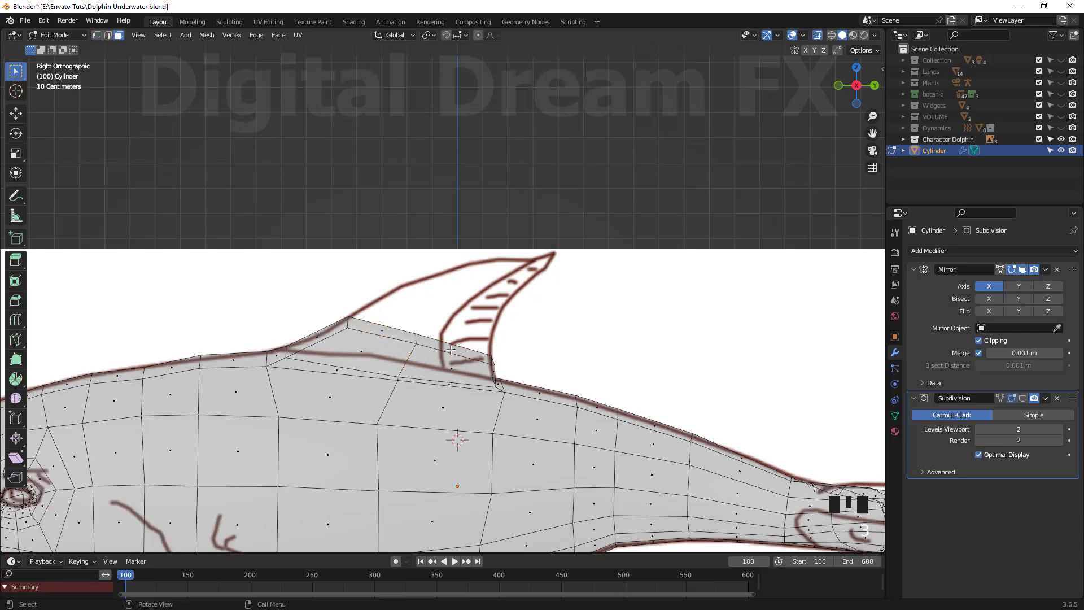
middle_drag(381, 330, 559, 404)
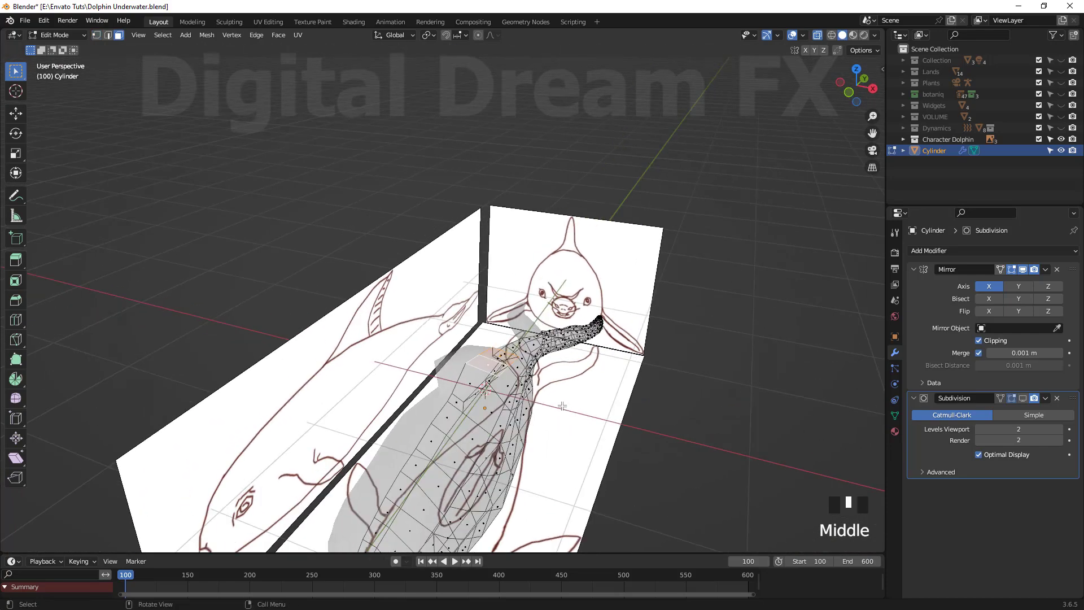
scroll(562, 405, up, 2)
click(596, 437)
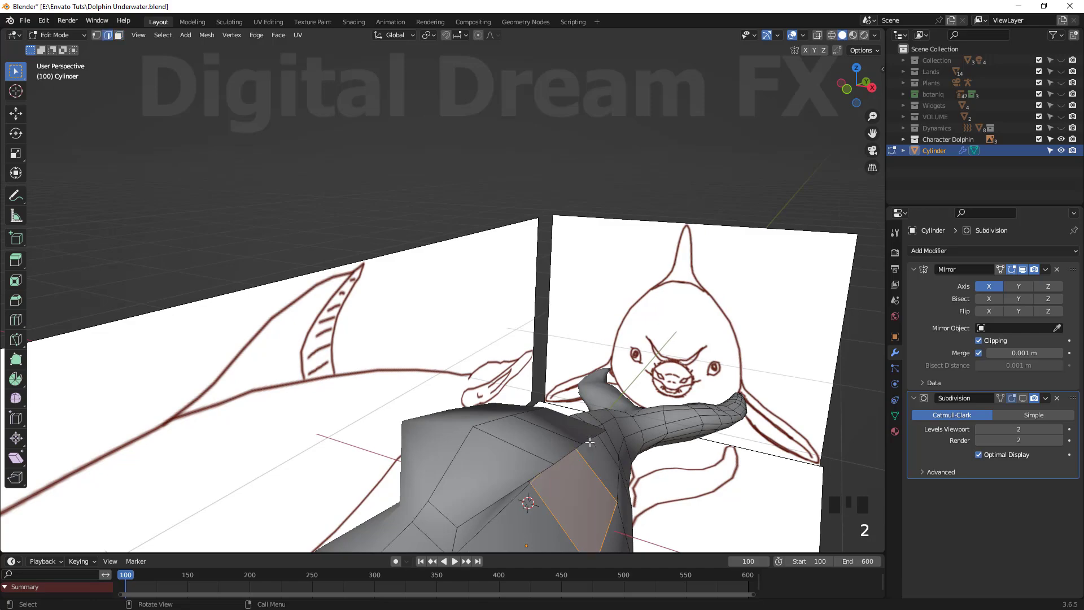
mouse_move(612, 446)
middle_down()
mouse_move(663, 435)
mouse_move(630, 443)
mouse_move(593, 344)
mouse_move(586, 412)
mouse_move(434, 339)
mouse_move(416, 362)
mouse_move(435, 444)
mouse_move(400, 516)
mouse_move(461, 377)
mouse_move(450, 352)
middle_up()
click(613, 424)
click(442, 328)
key(g)
click(418, 366)
Step: Reposition the remaining side edges of the fin stub to refine its width where it meets the back
click(415, 373)
key(g)
click(426, 383)
key(g)
click(472, 455)
scroll(474, 455, down, 2)
scroll(461, 377, up, 2)
Step: Move two individual vertices of the fin stub to even out its surface
key(1)
key(g)
click(490, 362)
click(438, 163)
key(g)
click(429, 167)
Step: Extrude the fin's two top faces up along the side sketch and scale the new end to 0.401
middle_drag(430, 173, 520, 406)
key(3)
click(426, 184)
shift+click(436, 268)
key(KP_3)
scroll(520, 404, down, 2)
shift+middle_drag(534, 344, 530, 435)
key(e)
click(605, 367)
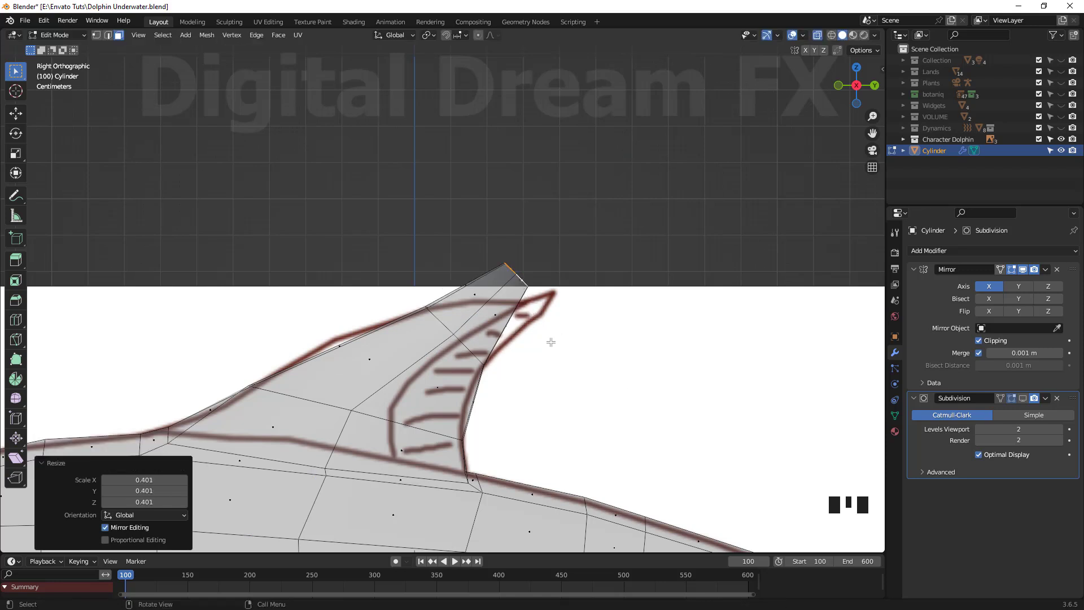
Step: Lower the extruded fin end onto the sketch and extend it to the pointed tip
click(560, 375)
scroll(556, 374, up, 3)
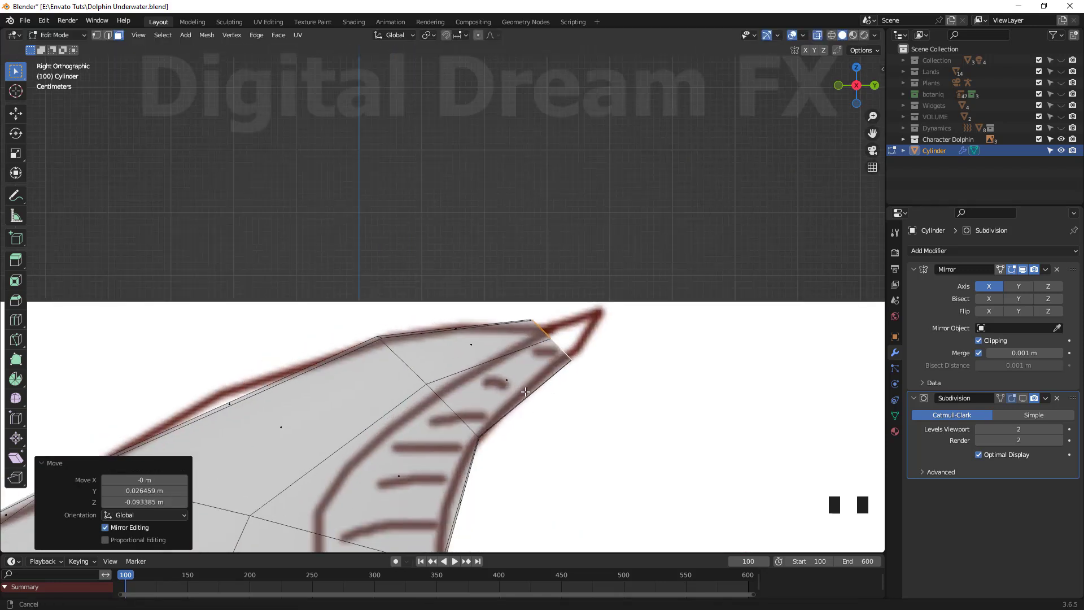
click(626, 341)
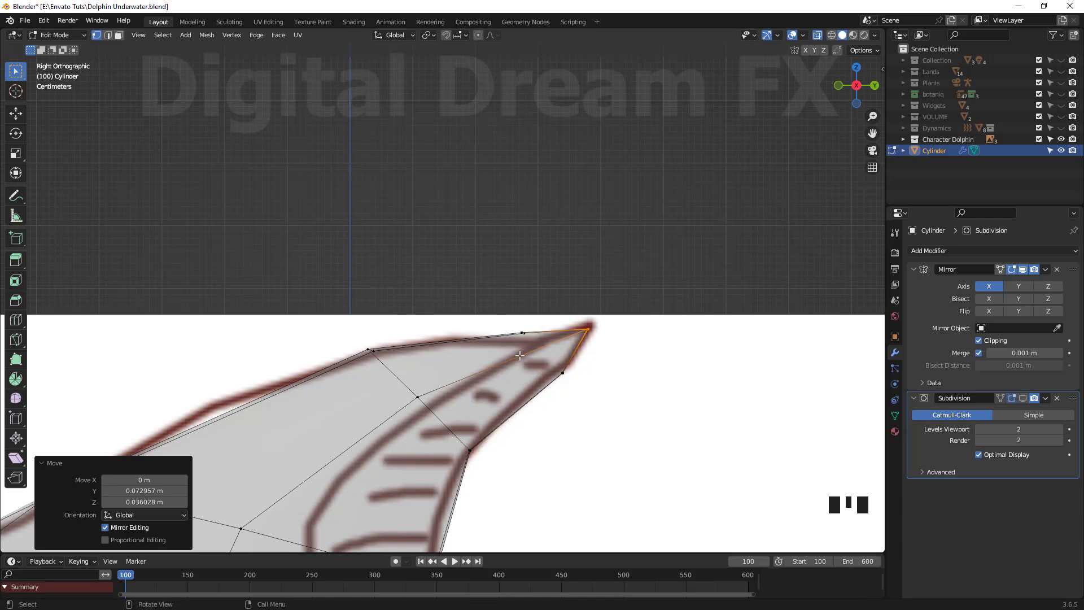
Step: Adjust the upper leading-edge vertices of the fin to follow the sketched outline
click(341, 343)
scroll(341, 343, down, 2)
shift+middle_drag(342, 344, 534, 231)
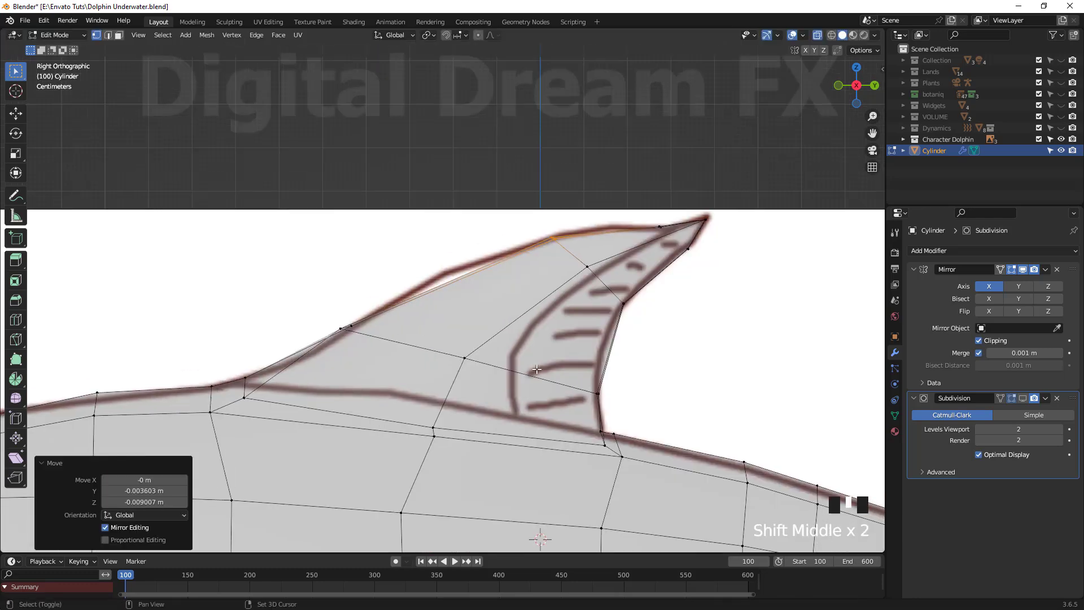
shift+middle_drag(560, 371, 536, 379)
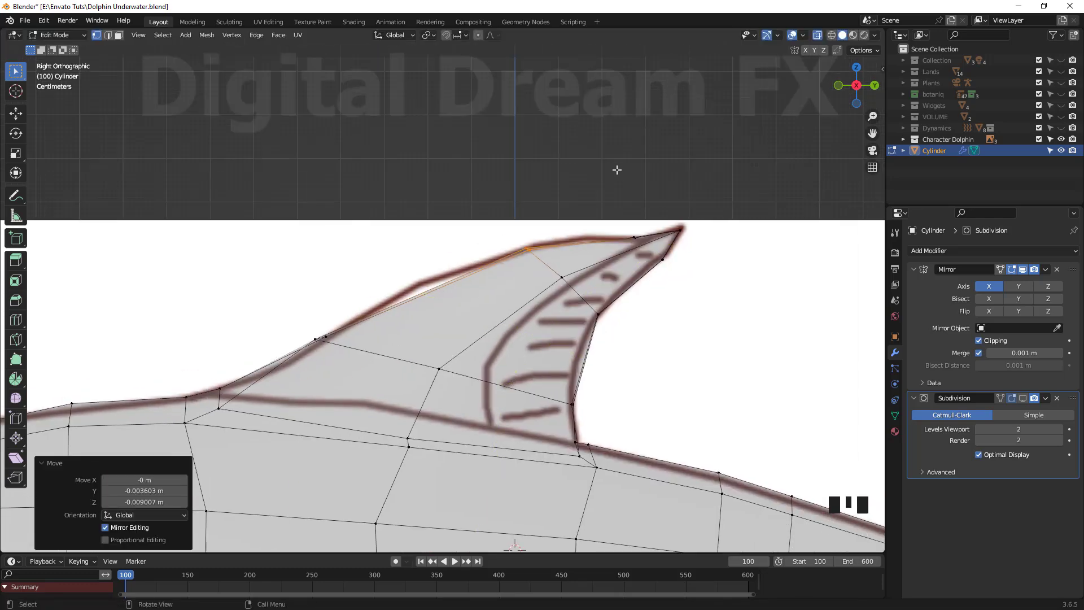
Step: Turn off X-ray and pull the fin tip's outer vertices inward toward the centre line to thin the tip
scroll(483, 472, down, 2)
middle_drag(484, 472, 431, 432)
scroll(432, 432, up, 3)
key(alt+z)
middle_drag(576, 508, 476, 390)
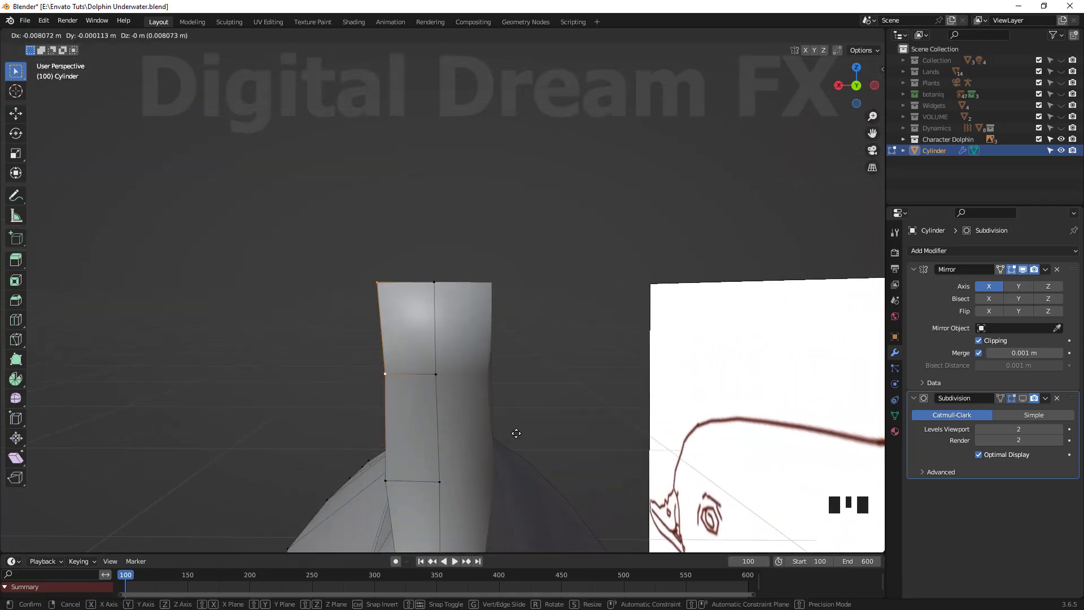
click(554, 435)
middle_drag(534, 436, 493, 442)
key(g)
click(544, 445)
Step: Pull the outer vertices along the upper and middle fin toward the centre line to taper its thickness
click(413, 370)
key(g)
click(445, 370)
middle_drag(445, 369, 446, 350)
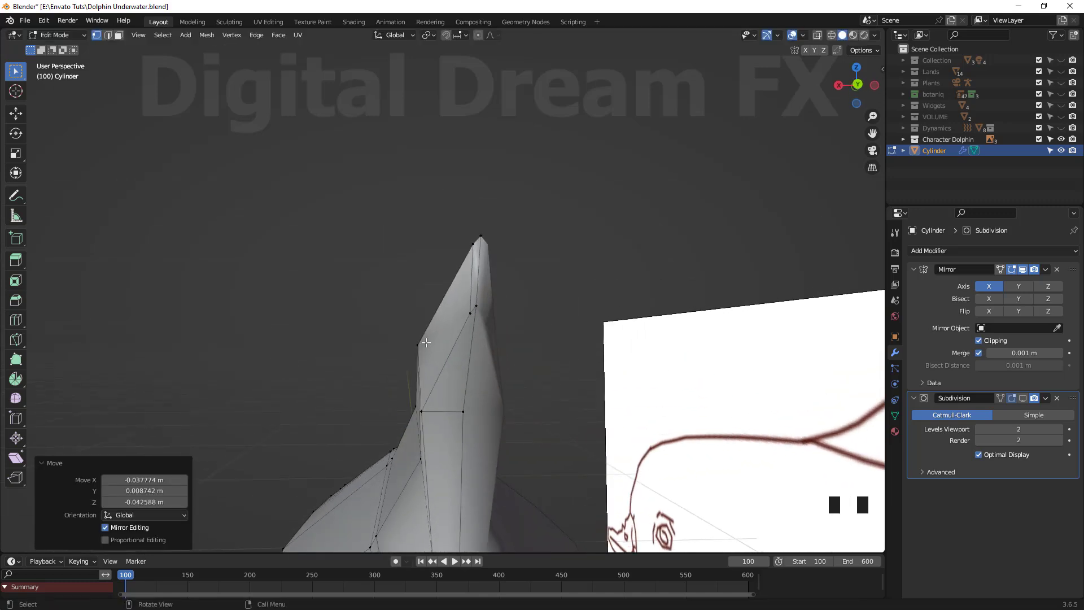
click(424, 341)
key(g)
click(445, 339)
click(433, 414)
key(g)
click(455, 413)
Step: Shift a vertex on the fin's lower side inward to continue the taper toward the base
middle_drag(456, 413, 530, 423)
click(545, 489)
middle_drag(592, 354, 548, 399)
click(548, 398)
key(g)
click(599, 424)
middle_drag(599, 424, 666, 446)
Step: Move the side vertices at the fin's base inward to smooth the transition into the back
click(375, 393)
key(g)
mouse_move(376, 392)
middle_down()
mouse_move(379, 375)
mouse_move(395, 389)
mouse_move(367, 350)
mouse_move(383, 379)
middle_up()
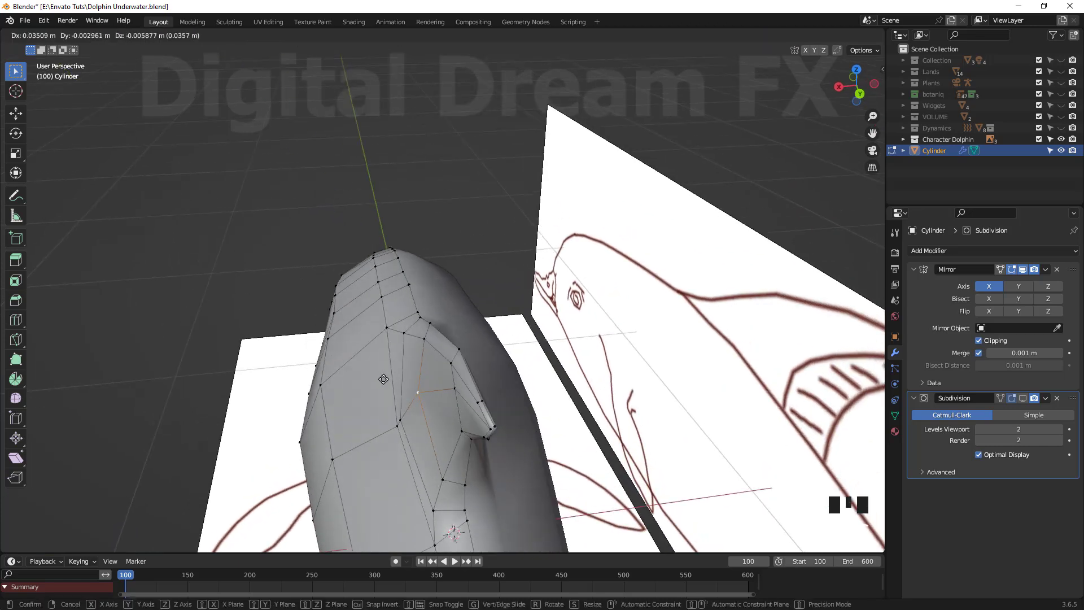
click(384, 379)
key(g)
click(437, 389)
Step: Nudge a fin vertex into line and lower the side vertex just beneath the fin's base
middle_drag(452, 392, 483, 417)
key(g)
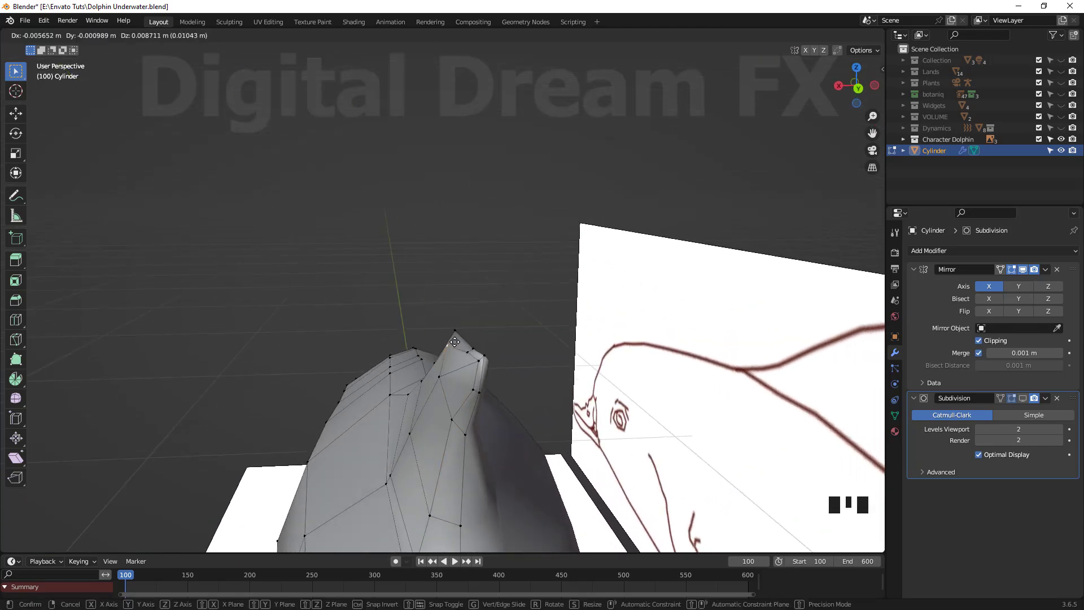
click(454, 341)
middle_drag(454, 342, 437, 392)
key(g)
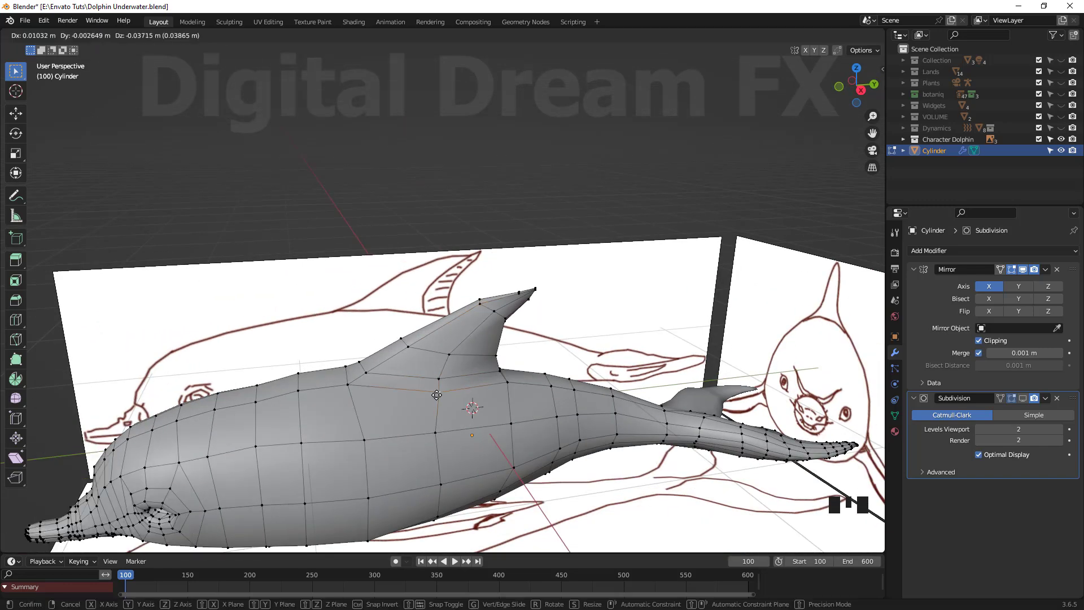
click(437, 395)
Step: Add a loop cut across the middle of the fin and fit its front and rear vertices to the side sketch
key(KP_3)
scroll(548, 325, up, 3)
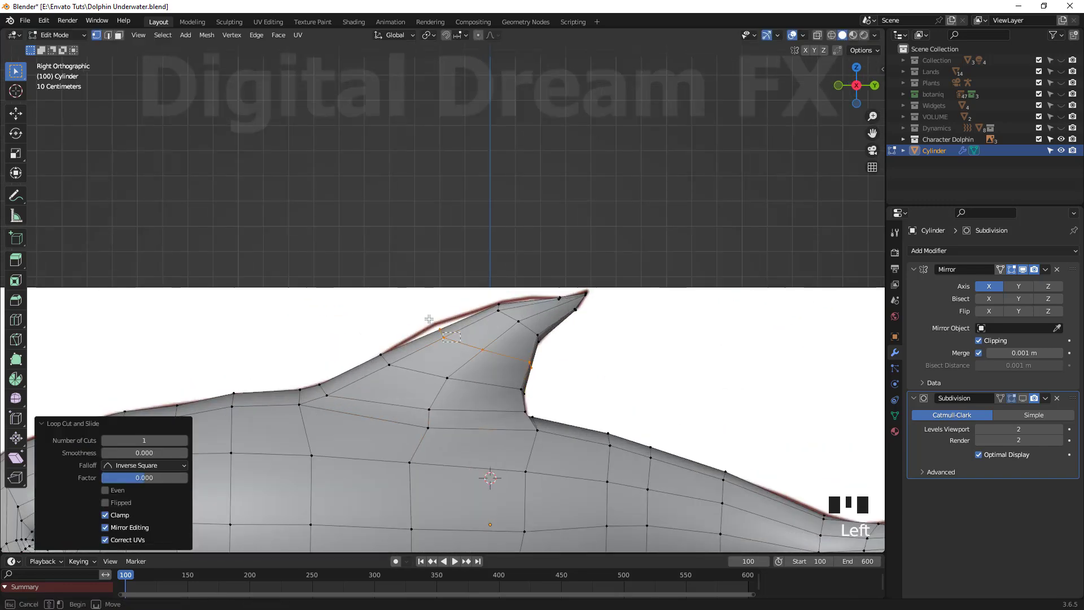
key(alt+z)
click(449, 349)
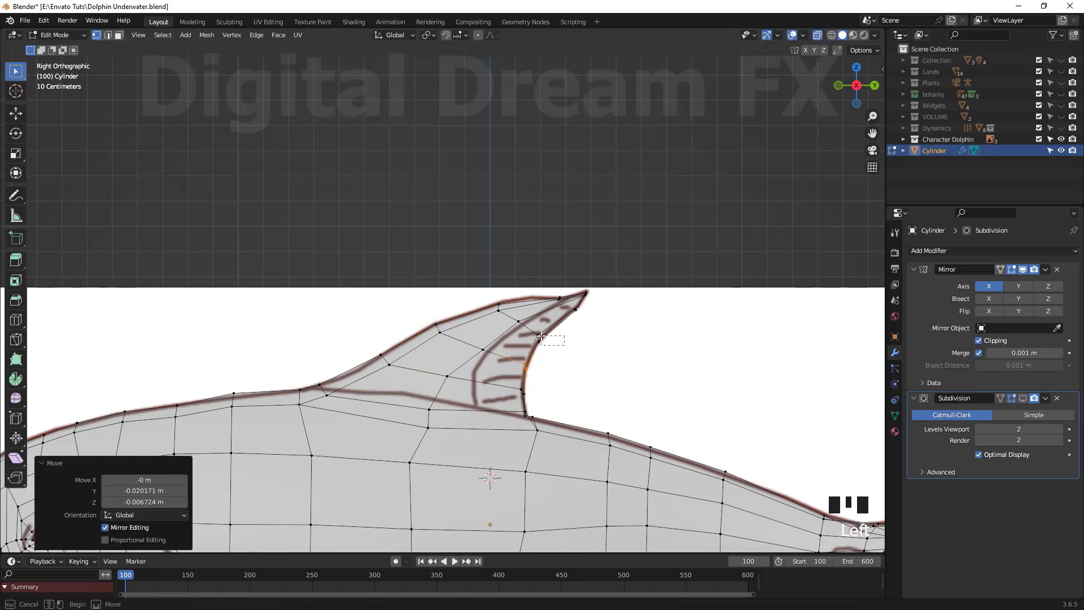
click(555, 365)
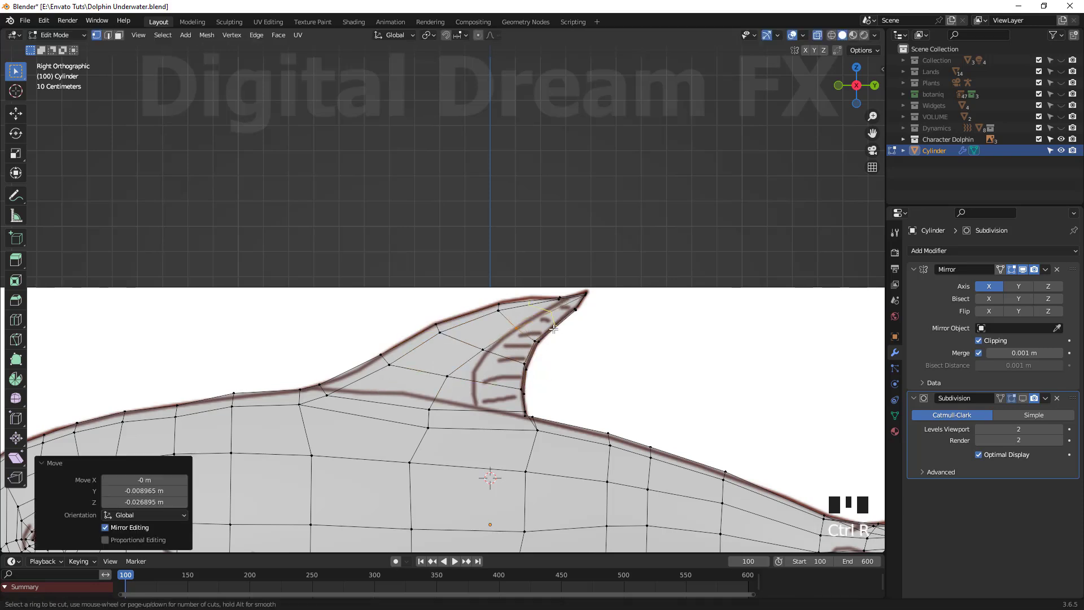
Step: Add another loop cut near the fin's tip and space the neighbouring leading-edge and inner vertices along the sketch
click(588, 353)
drag(519, 290, 543, 307)
key(g)
click(543, 303)
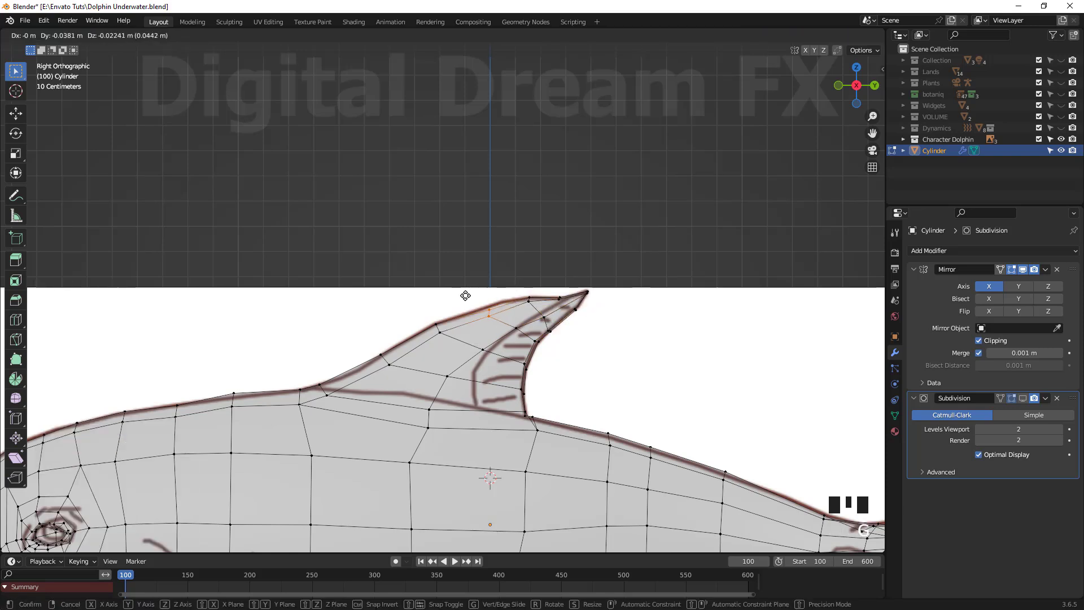
drag(533, 309, 531, 308)
key(g)
click(524, 309)
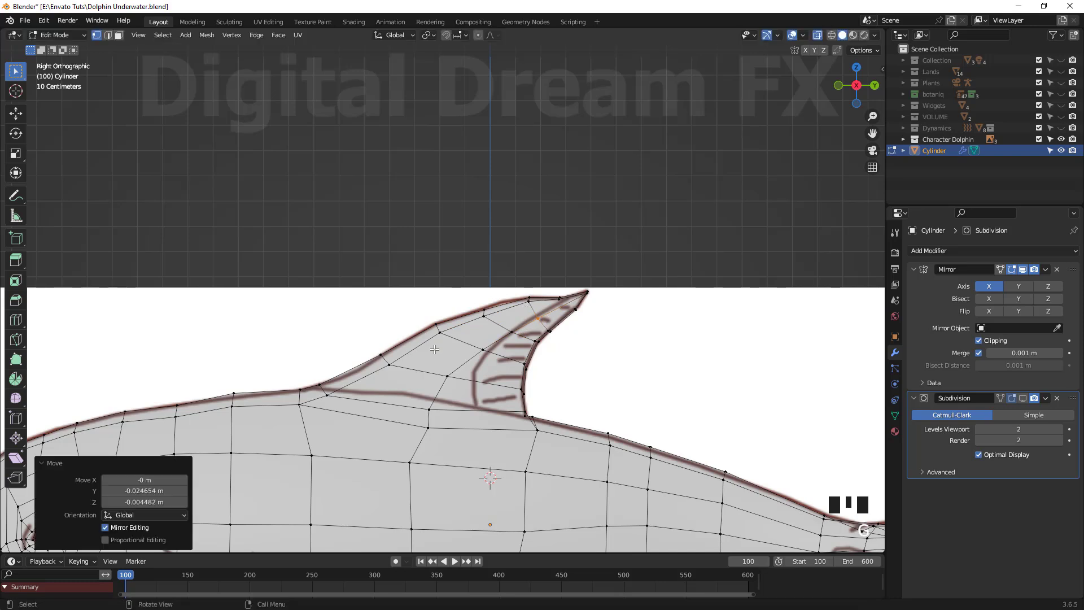
Step: Shift the middle vertex below the fin forward and reposition the vertices around the fin's rear base
drag(422, 426, 432, 434)
key(g)
click(425, 416)
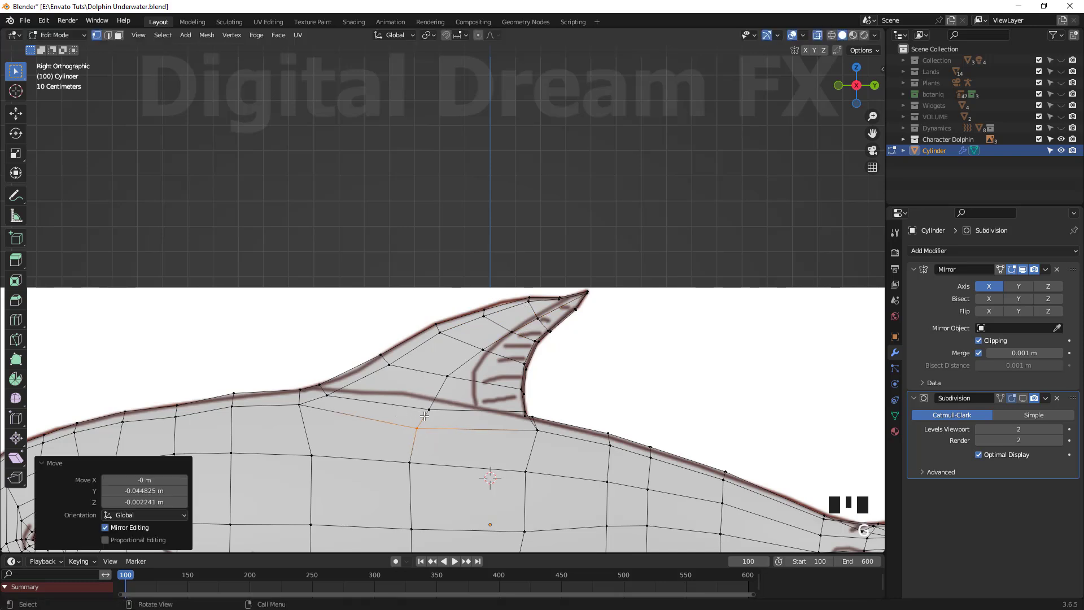
click(519, 419)
drag(529, 423, 640, 439)
key(g)
click(549, 406)
key(g)
click(619, 457)
key(g)
click(646, 444)
Step: Adjust the body vertices behind the fin to even out their spacing in side view
scroll(632, 452, down, 2)
key(g)
click(541, 421)
drag(569, 466, 576, 424)
key(g)
click(581, 425)
scroll(585, 437, up, 2)
Step: Move the belly vertices beneath the fin to fit the sketched lower outline
shift+middle_drag(587, 451, 466, 223)
drag(549, 367, 465, 342)
click(555, 329)
key(g)
click(463, 341)
drag(411, 412, 374, 342)
key(g)
click(372, 339)
Step: Select the vertices farther forward along the belly and adjust them to the lower outline
drag(314, 420, 269, 347)
scroll(236, 423, down, 2)
shift+middle_drag(237, 422, 391, 366)
click(506, 281)
key(g)
click(503, 279)
Step: Add a single centred loop cut around the body just behind the dorsal fin
scroll(702, 440, down, 3)
scroll(700, 396, up, 3)
scroll(701, 397, up, 3)
shift+middle_drag(701, 397, 664, 332)
right_click(525, 334)
scroll(526, 334, down, 3)
scroll(674, 325, down, 1)
scroll(512, 393, up, 2)
shift+middle_drag(511, 393, 539, 358)
scroll(539, 358, down, 2)
scroll(459, 321, up, 3)
mouse_move(460, 320)
shift+middle_down()
mouse_move(482, 350)
mouse_move(471, 338)
shift+middle_up()
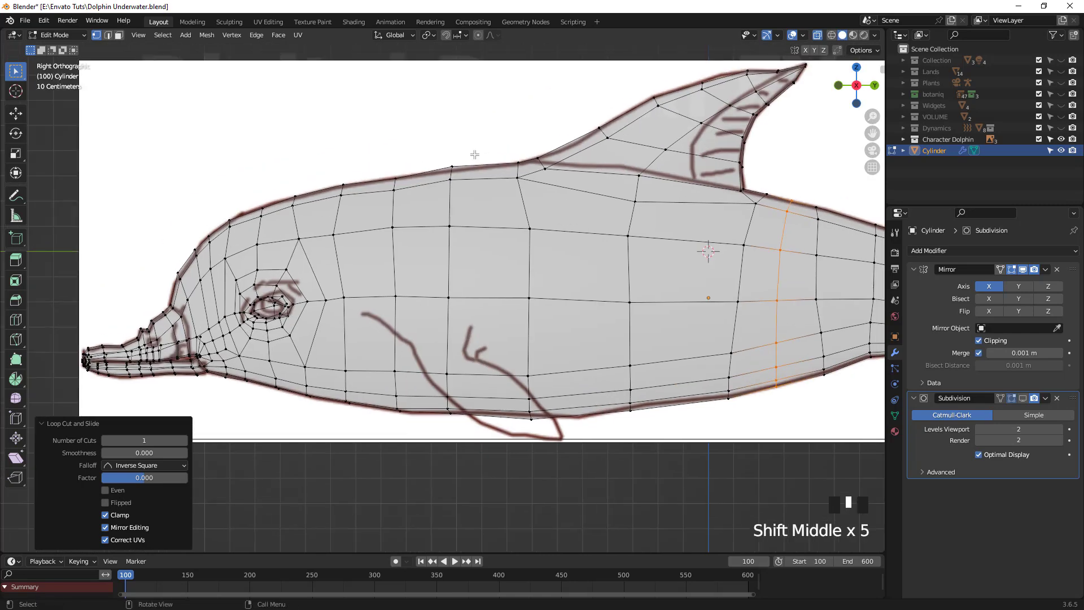
Step: Turn off X-ray and enable the Subdivision modifier's display in the viewport
click(452, 174)
click(451, 176)
scroll(457, 186, down, 5)
middle_drag(542, 327, 597, 362)
key(alt+z)
click(1023, 398)
Step: Leave Edit Mode and examine the smoothed dolphin's body, fin and head from several angles
middle_drag(689, 316, 739, 456)
key(Tab)
click(742, 403)
scroll(739, 446, up, 4)
shift+middle_drag(729, 412, 480, 344)
shift+middle_drag(480, 344, 508, 384)
scroll(508, 384, down, 3)
shift+middle_drag(508, 390, 680, 441)
scroll(480, 417, up, 3)
scroll(478, 419, up, 2)
shift+middle_drag(446, 402, 469, 421)
scroll(492, 412, up, 2)
scroll(571, 418, up, 2)
click(571, 426)
mouse_move(469, 421)
shift+middle_down()
mouse_move(496, 432)
mouse_move(668, 409)
mouse_move(593, 390)
mouse_move(649, 312)
mouse_move(585, 363)
mouse_move(469, 415)
shift+middle_up()
scroll(522, 421, down, 4)
scroll(668, 412, down, 3)
scroll(621, 338, up, 3)
shift+middle_drag(469, 415, 505, 415)
shift+middle_drag(505, 415, 455, 322)
scroll(496, 389, up, 2)
click(496, 388)
Step: Edit the mesh in top view with X-ray on and move the beak tip vertices out to the sketched outline
key(KP_7)
scroll(466, 340, up, 3)
key(Tab)
scroll(480, 364, up, 2)
drag(482, 359, 434, 313)
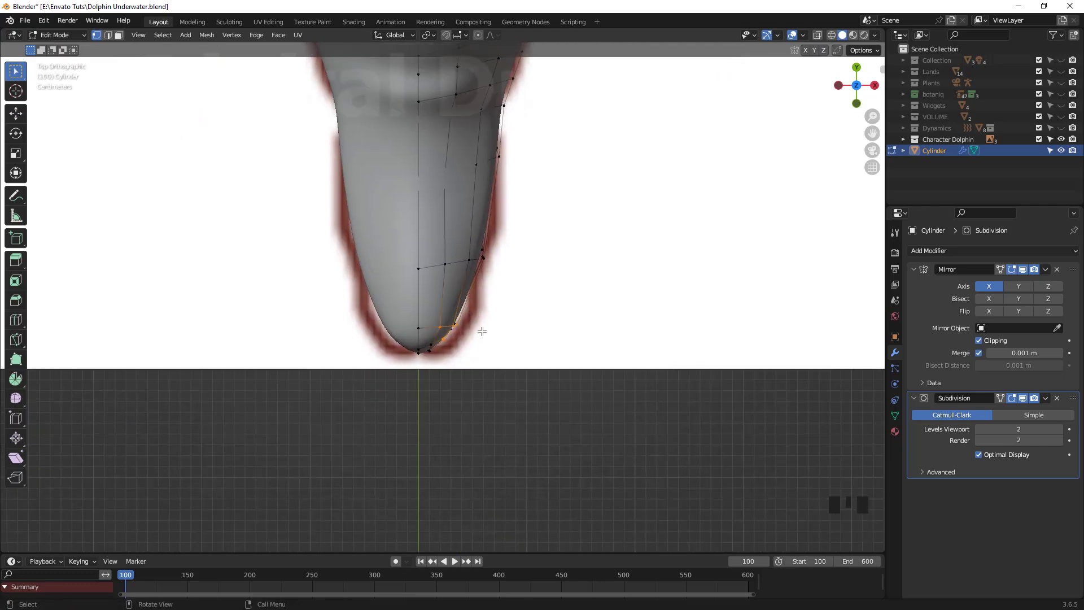
key(alt+z)
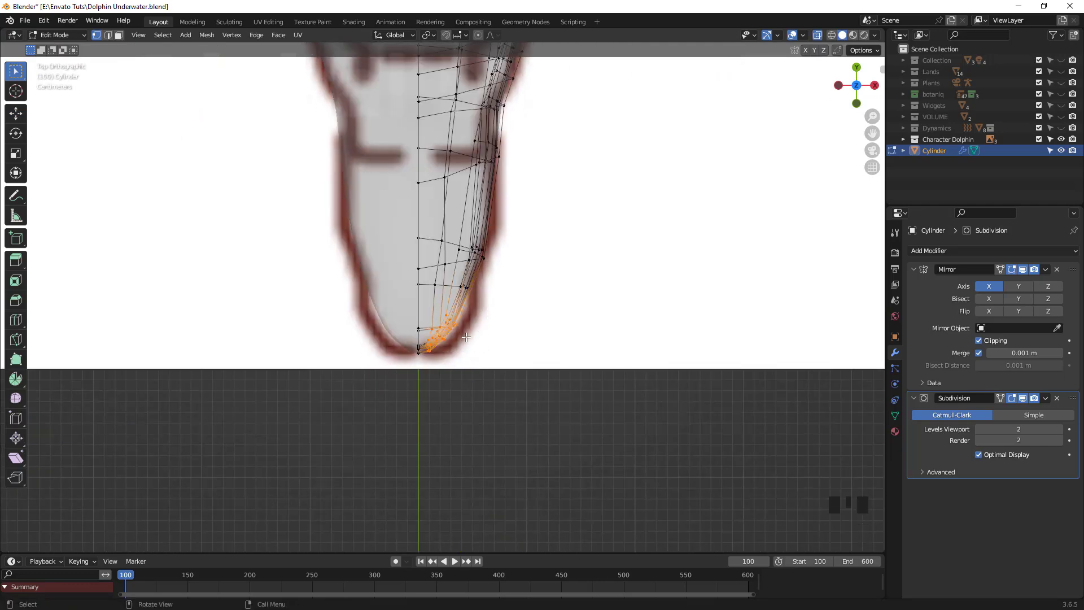
click(484, 340)
key(g)
Step: Move the vertices along the side of the beak outward to fit the top-view sketch
drag(489, 301, 428, 272)
click(464, 275)
key(g)
click(438, 273)
drag(500, 271, 453, 227)
key(g)
click(457, 224)
key(g)
drag(495, 304, 411, 212)
click(456, 274)
Step: Adjust the side vertices where the beak widens into the head to follow the top-view outline
scroll(498, 300, down, 3)
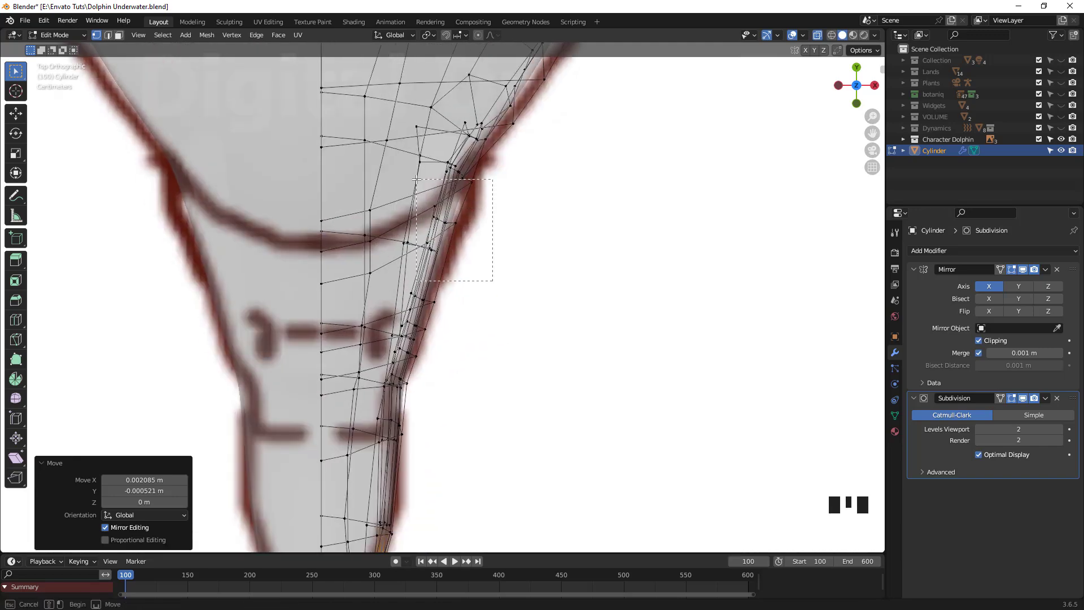
drag(415, 159, 418, 160)
key(g)
click(480, 293)
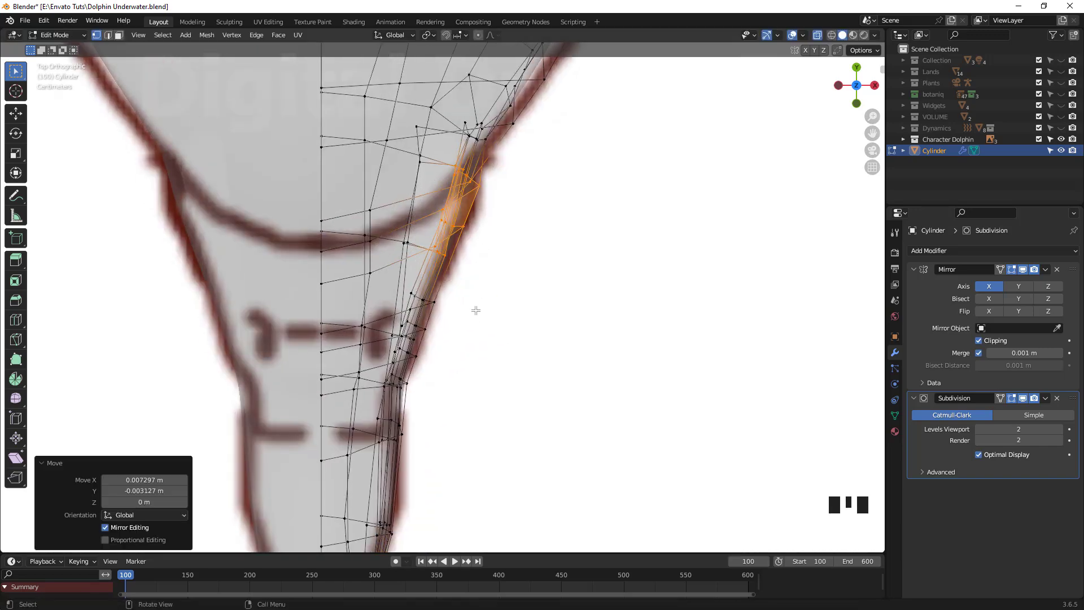
drag(410, 406, 373, 371)
key(g)
click(376, 371)
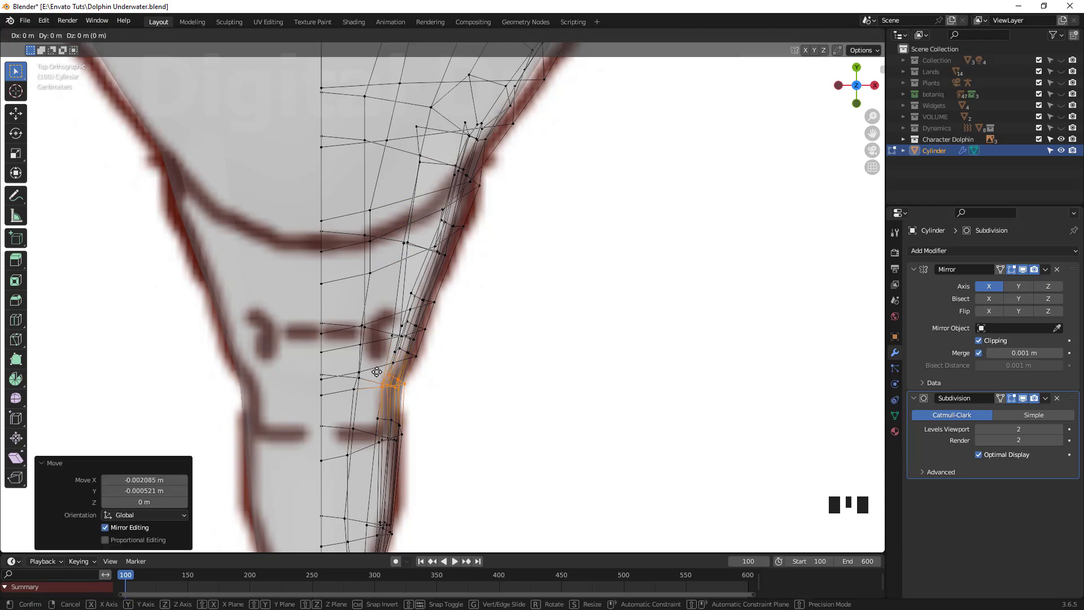
Step: Turn off X-ray and reposition the first vertices around the beak in perspective view
scroll(493, 314, down, 5)
scroll(532, 230, down, 2)
mouse_move(534, 237)
middle_down()
mouse_move(551, 247)
mouse_move(501, 192)
middle_up()
scroll(551, 247, down, 1)
key(shift+z)
key(z)
key(alt+z)
shift+scroll(490, 301, up, 1)
click(491, 301)
scroll(491, 301, up, 6)
shift+middle_drag(490, 301, 540, 406)
scroll(541, 406, up, 3)
drag(408, 290, 381, 232)
key(g)
click(405, 301)
key(g)
click(377, 239)
Step: Move the neighbouring beak vertices to smooth the surface between the beak and the head
drag(341, 270, 317, 237)
key(g)
click(318, 242)
drag(417, 218, 381, 187)
key(g)
click(332, 186)
middle_drag(481, 268, 413, 312)
key(g)
click(398, 318)
Step: Reposition the vertex just behind the corner of the mouth
middle_drag(515, 306, 598, 283)
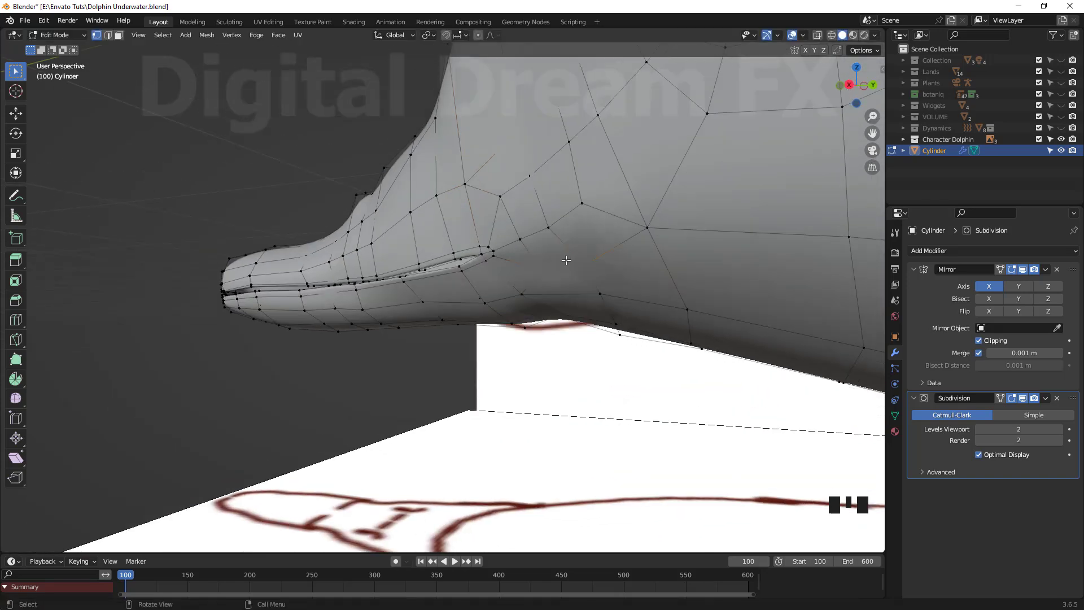
drag(516, 241, 506, 230)
middle_drag(508, 242, 489, 246)
scroll(497, 246, down, 2)
key(g)
click(525, 276)
Step: Shift the surrounding cheek vertices behind the mouth corner to even out the surface
drag(518, 228, 542, 248)
key(g)
click(554, 232)
drag(476, 147, 472, 143)
middle_drag(476, 153, 533, 228)
key(g)
click(511, 232)
drag(535, 228, 517, 254)
key(g)
middle_drag(525, 257, 531, 316)
click(588, 324)
scroll(564, 316, down, 2)
Step: Move the back vertices in front of the dorsal fin to the sketched outline in right side view
key(KP_3)
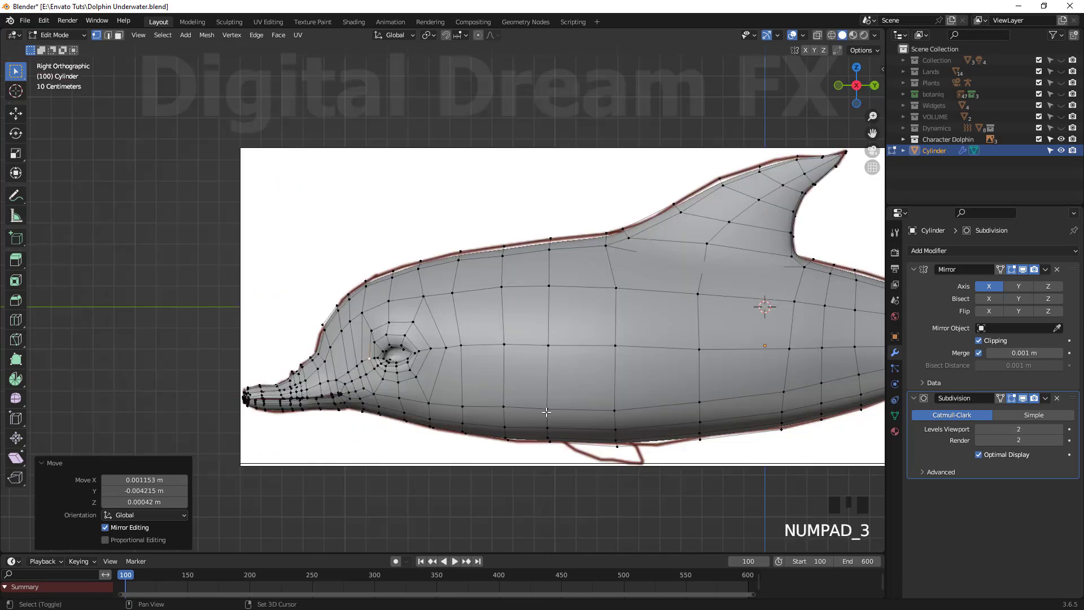
scroll(543, 235, up, 4)
drag(425, 135, 427, 136)
click(580, 251)
drag(653, 133, 733, 193)
key(g)
click(731, 187)
Step: Move the vertices along the dorsal fin's leading edge outward to the sketched outline
scroll(731, 183, down, 1)
drag(723, 79, 816, 161)
key(g)
click(797, 135)
drag(782, 85, 828, 131)
key(g)
click(801, 122)
Step: Adjust the upper dorsal fin vertices near the tip to fit the sketched outline
scroll(791, 147, down, 2)
shift+middle_drag(790, 175, 628, 255)
scroll(629, 254, up, 3)
drag(637, 154, 686, 219)
click(650, 249)
drag(709, 136, 749, 185)
key(g)
click(712, 126)
Step: Raise the upper body vertices just behind the dorsal fin to the sketched back line
drag(756, 332, 735, 321)
key(g)
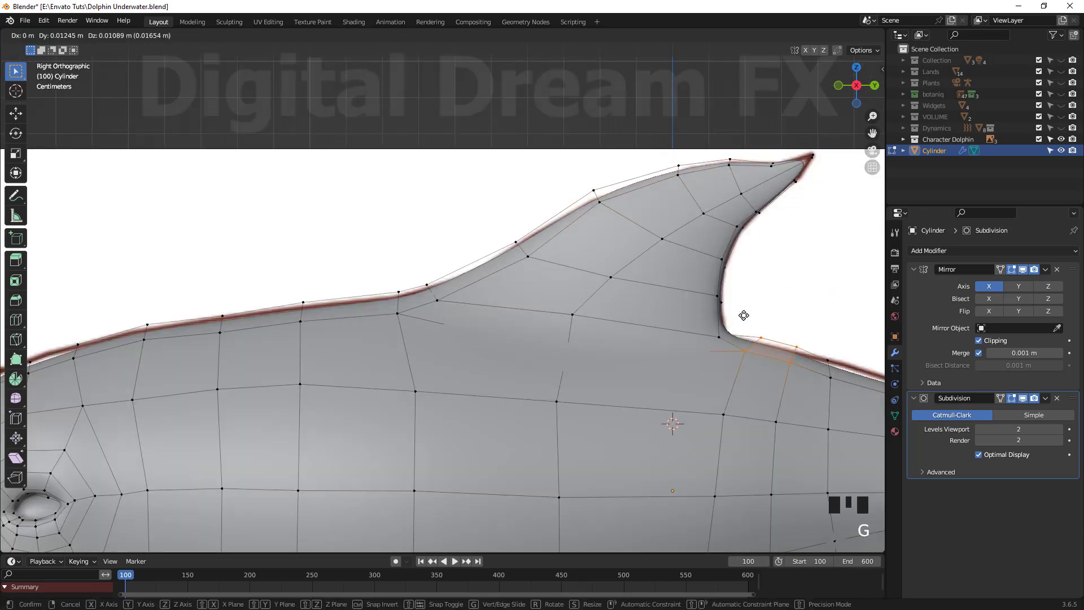
click(742, 315)
scroll(751, 328, down, 2)
drag(791, 376, 703, 331)
key(g)
click(716, 327)
Step: Raise the vertices on top of the head above the eye to match the sketched outline
scroll(785, 373, down, 2)
shift+middle_drag(851, 405, 593, 350)
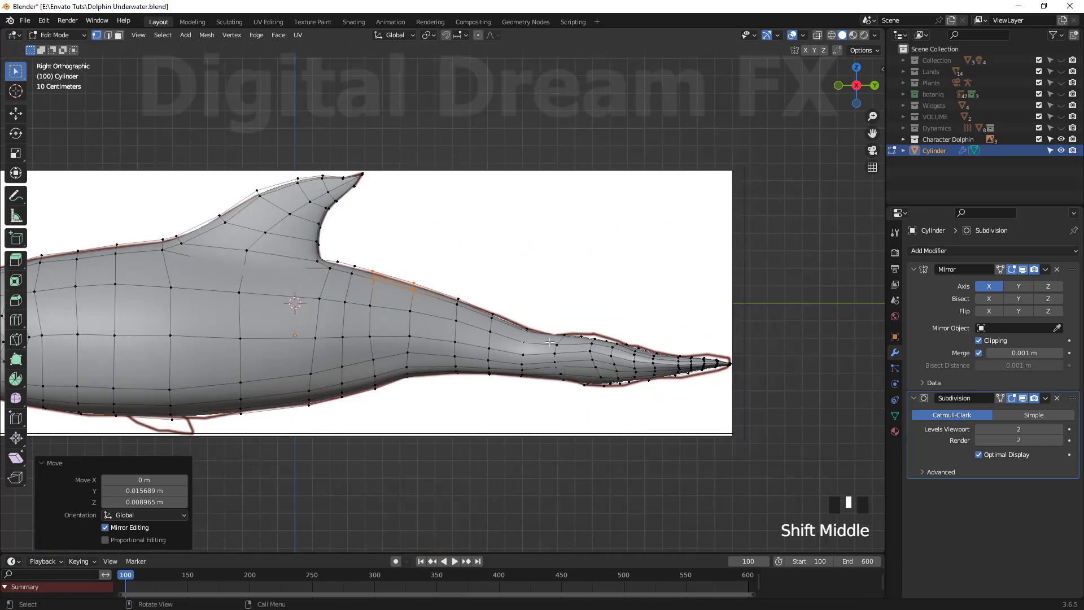
shift+middle_drag(421, 339, 861, 342)
scroll(440, 293, up, 5)
drag(434, 288, 330, 226)
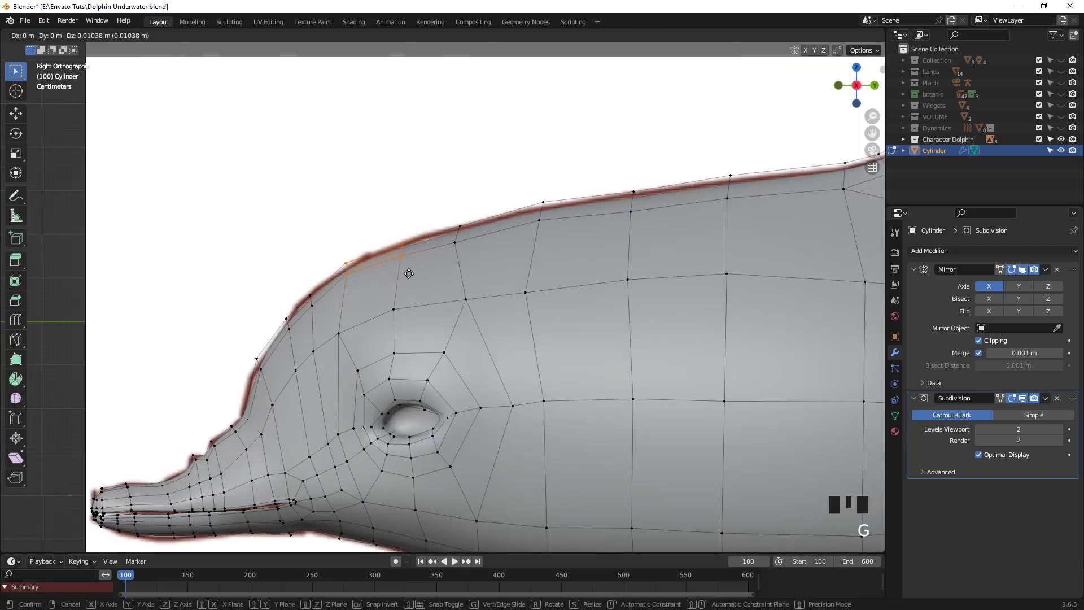
click(408, 271)
drag(300, 276, 299, 275)
key(g)
click(295, 271)
Step: Move the lower forehead vertices above the beak forward to fit the side-view sketch
drag(276, 385, 235, 345)
key(g)
click(225, 356)
drag(282, 426, 258, 381)
key(g)
click(255, 385)
drag(274, 450, 252, 421)
key(g)
click(249, 423)
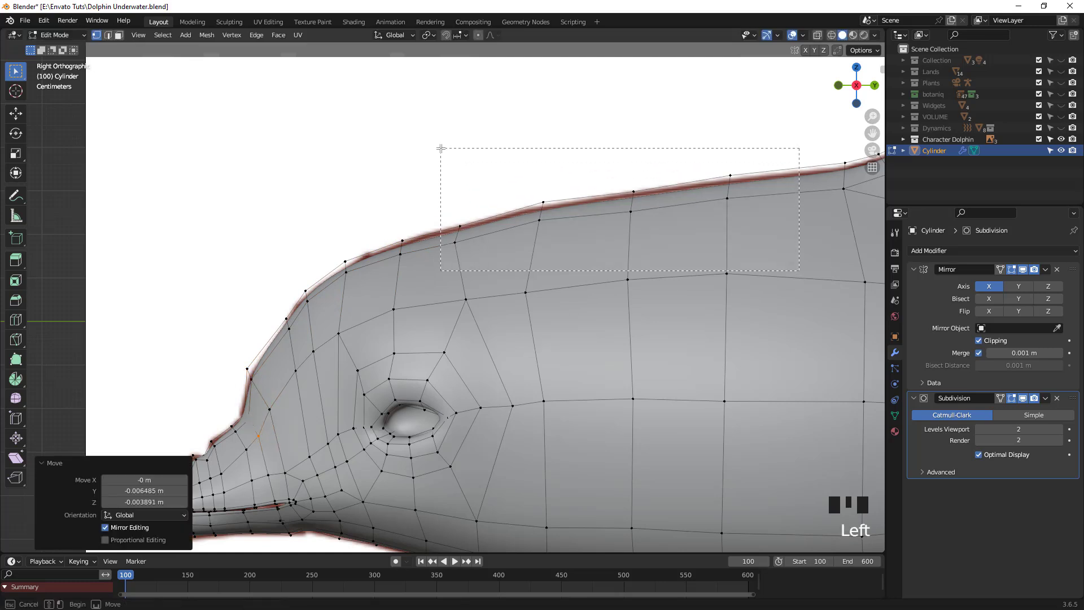
Step: Raise the upper outline vertices from the head along the back towards the dorsal fin
drag(441, 149, 441, 149)
click(746, 248)
drag(426, 283, 381, 217)
key(g)
click(380, 215)
Step: Move the forehead vertices ahead of the eye to fit the side-view sketch outline
drag(302, 342, 288, 266)
key(g)
click(256, 317)
key(g)
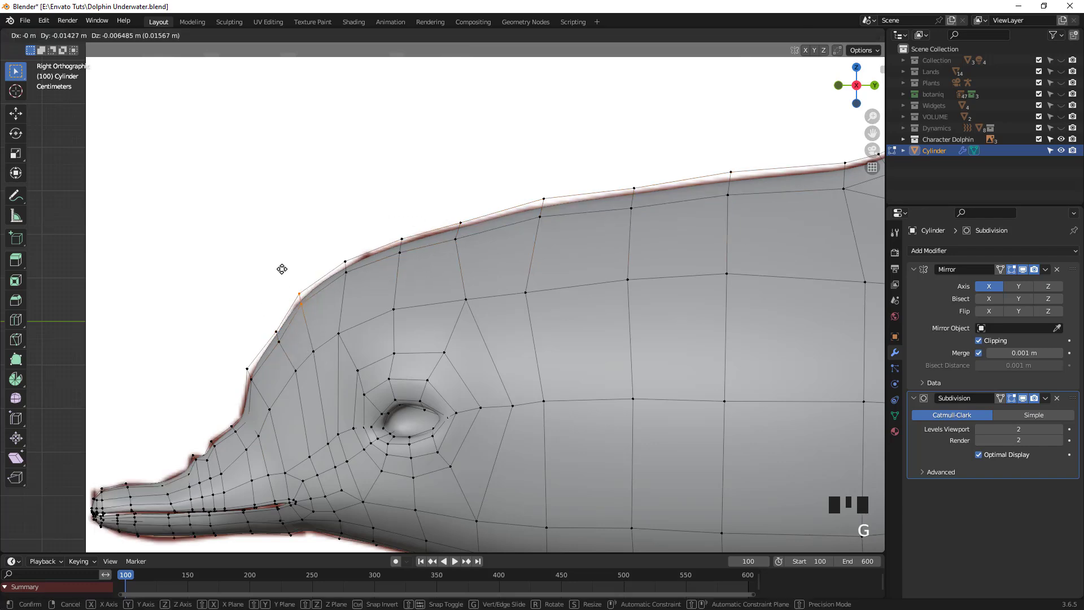
click(283, 269)
Step: Adjust the belly vertices from behind the head to beneath the dorsal fin to match the sketched underside
scroll(662, 500, down, 3)
shift+middle_drag(662, 501, 573, 358)
drag(455, 298, 454, 298)
key(g)
click(480, 330)
click(648, 358)
drag(645, 360, 588, 275)
key(g)
click(588, 272)
drag(733, 349, 666, 284)
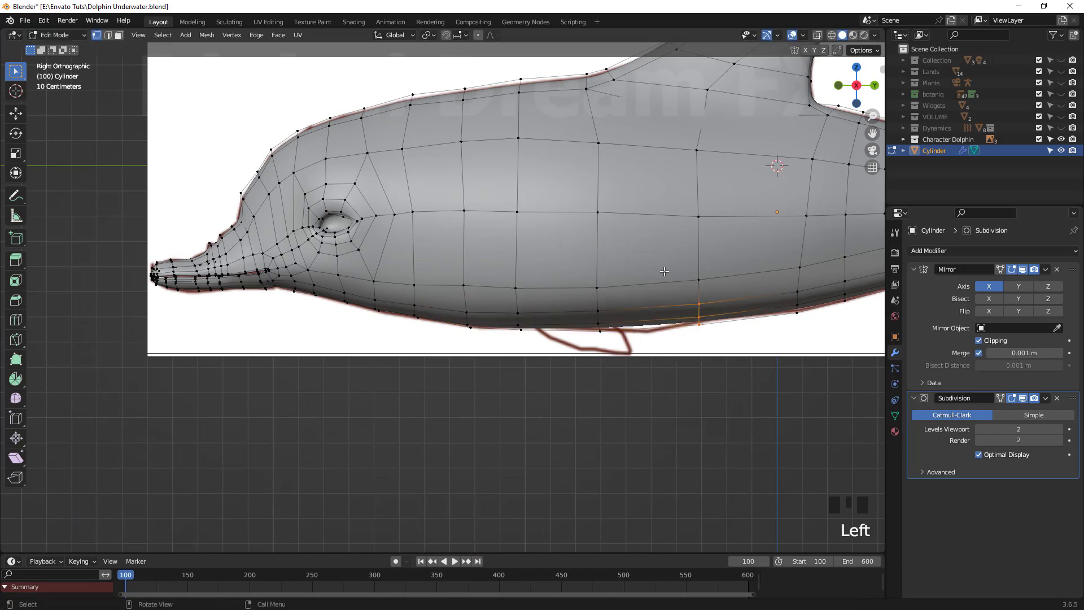
key(g)
click(661, 276)
Step: Reposition the side vertex beneath the base of the dorsal fin to even out the mesh
drag(669, 245, 670, 245)
key(g)
click(698, 220)
scroll(698, 220, down, 2)
key(g)
Step: Examine the smoothed dolphin body outside Edit Mode from a free angle and from the side
middle_drag(698, 220, 516, 418)
scroll(588, 308, down, 4)
scroll(485, 338, up, 2)
key(Tab)
scroll(512, 345, down, 1)
scroll(516, 418, up, 3)
mouse_move(517, 418)
shift+middle_down()
mouse_move(502, 425)
mouse_move(655, 373)
mouse_move(506, 286)
mouse_move(516, 289)
mouse_move(465, 280)
mouse_move(536, 335)
mouse_move(466, 324)
mouse_move(489, 358)
mouse_move(559, 313)
shift+middle_up()
key(KP_3)
scroll(506, 286, down, 1)
Step: Inset the side faces at the sketched flipper base with a thickness of about 0.193 m
key(Tab)
key(alt+z)
scroll(466, 324, up, 2)
scroll(559, 314, up, 1)
scroll(559, 313, down, 2)
shift+middle_drag(611, 164, 633, 229)
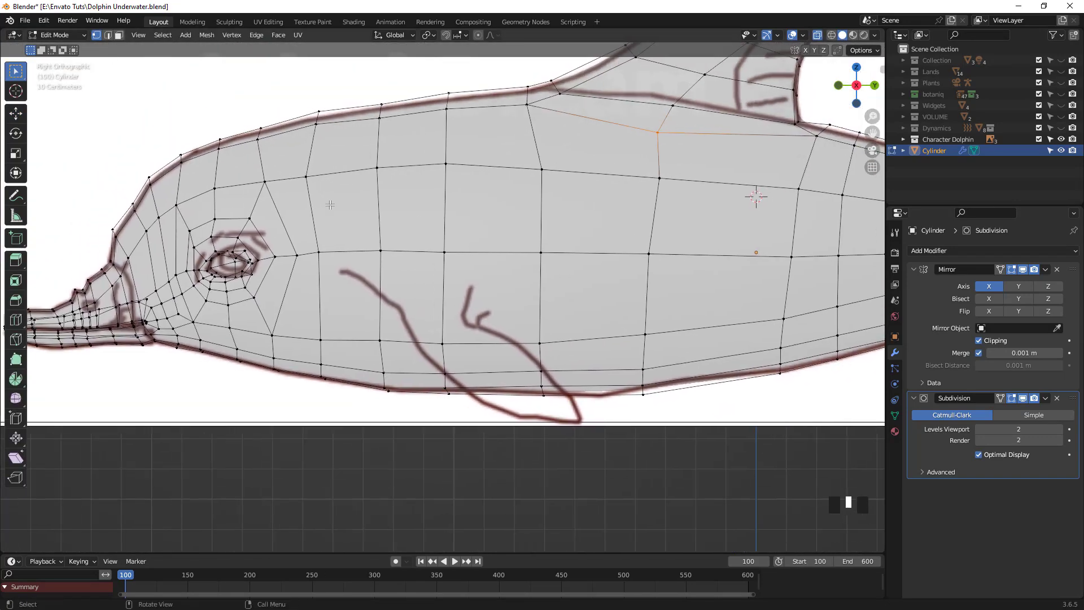
click(480, 305)
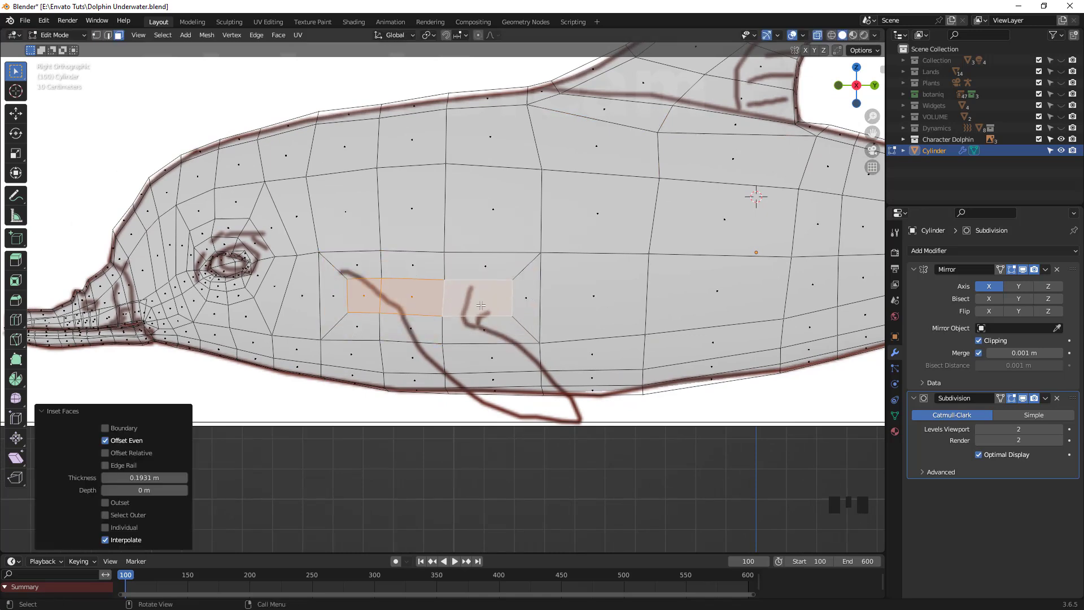
Step: Try scaling the inset flipper-base faces to 0.622
scroll(485, 308, down, 2)
key(KP_7)
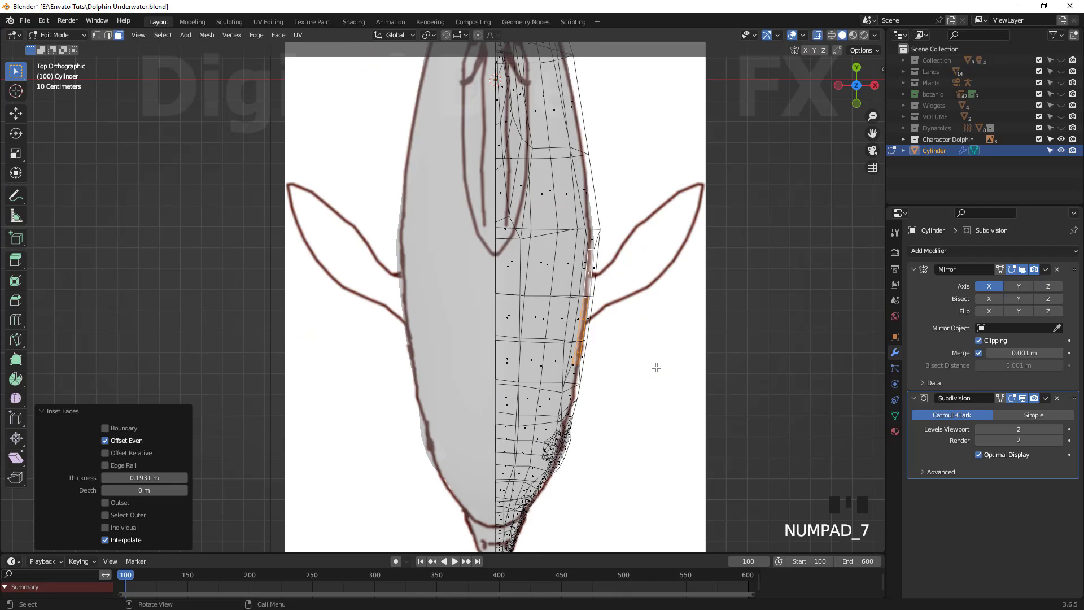
key(KP_3)
scroll(656, 368, up, 2)
shift+middle_drag(656, 368, 639, 307)
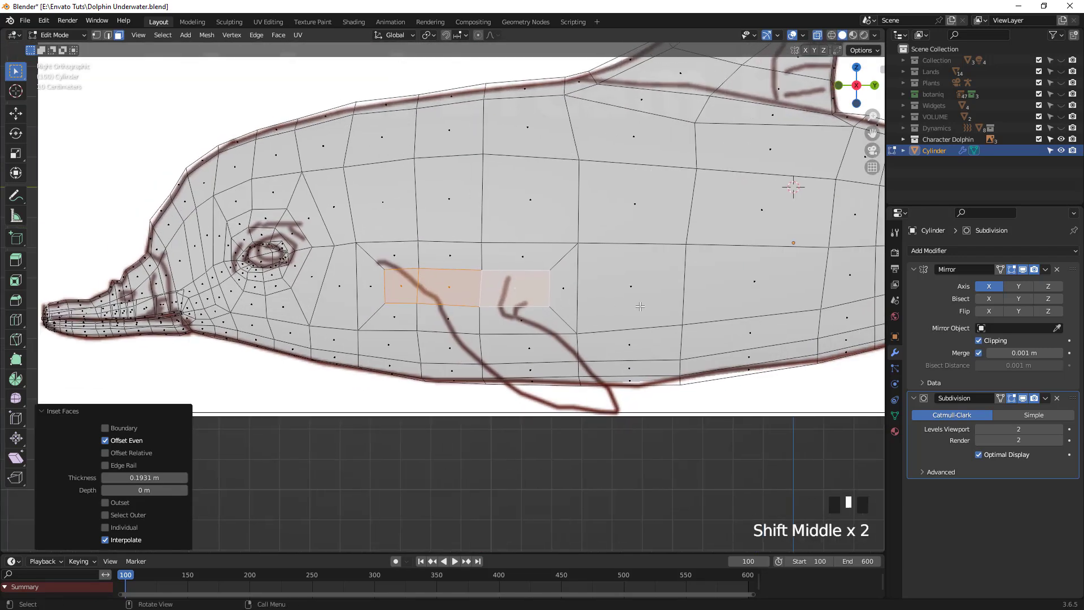
click(572, 295)
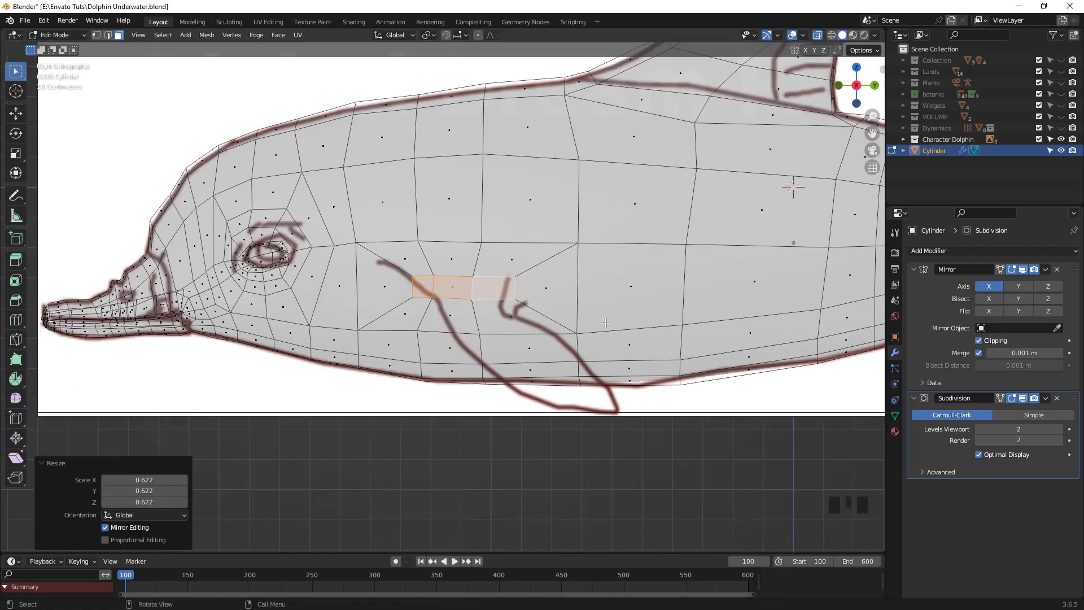
Step: Try adjusting the scaled flipper-base faces against the top-view sketch, and undo the recent scaling and placement changes
key(KP_7)
shift+middle_drag(741, 358, 550, 425)
scroll(529, 425, up, 1)
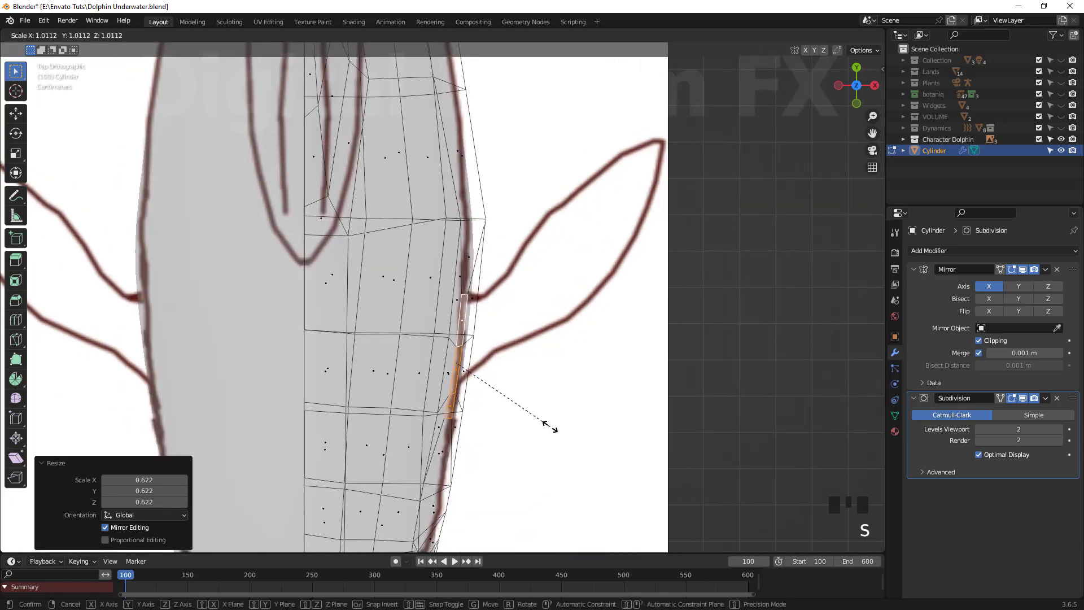
key(g)
middle_drag(551, 390, 560, 432)
key(alt+z)
scroll(526, 365, down, 2)
key(ctrl+z)
key(ctrl+z)
Step: Inset the flipper-base faces again with a thickness of about 0.075 m and shift them slightly
scroll(561, 429, down, 1)
key(i)
click(603, 434)
key(i)
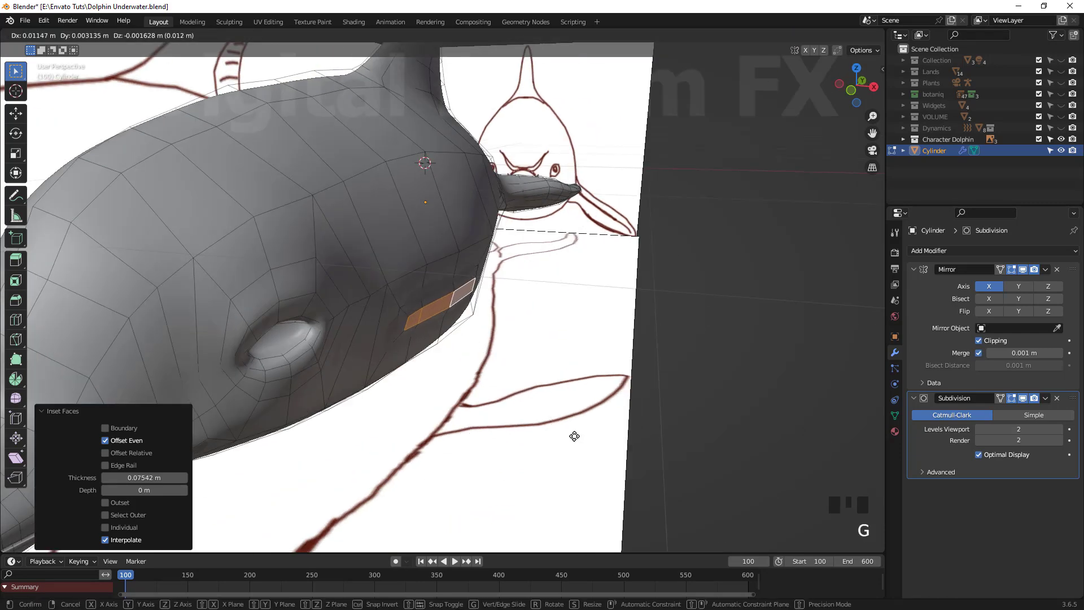
click(574, 436)
Step: Select the outer edge loop around the flipper base and smooth its vertices
middle_drag(500, 417, 513, 395)
alt+click(534, 408)
key(2)
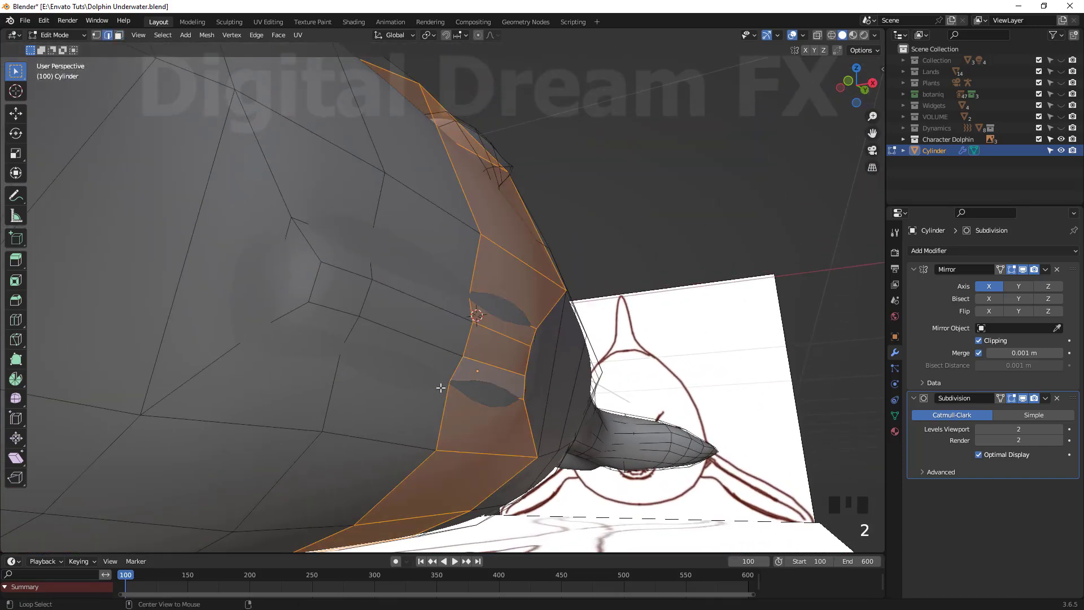
alt+click(294, 332)
middle_drag(295, 332, 516, 453)
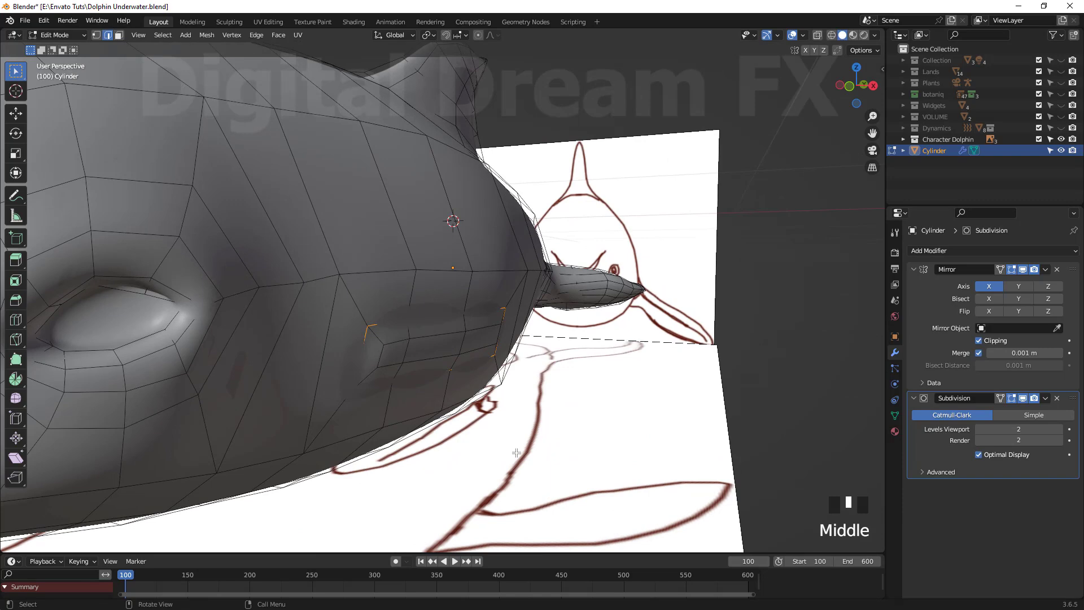
right_click(542, 319)
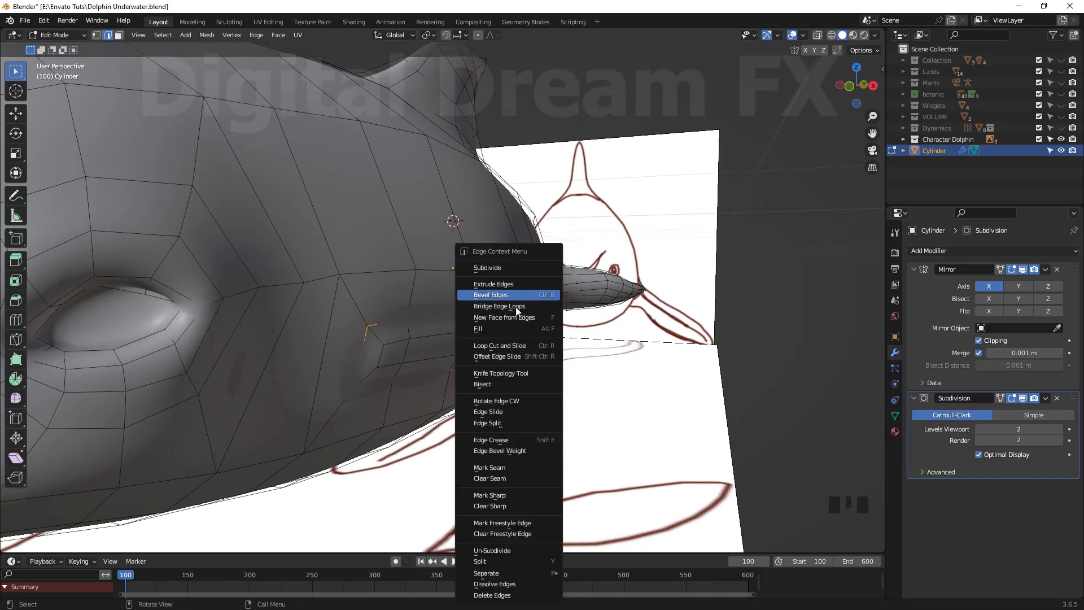
middle_drag(593, 460, 570, 454)
scroll(569, 454, up, 3)
right_click(548, 317)
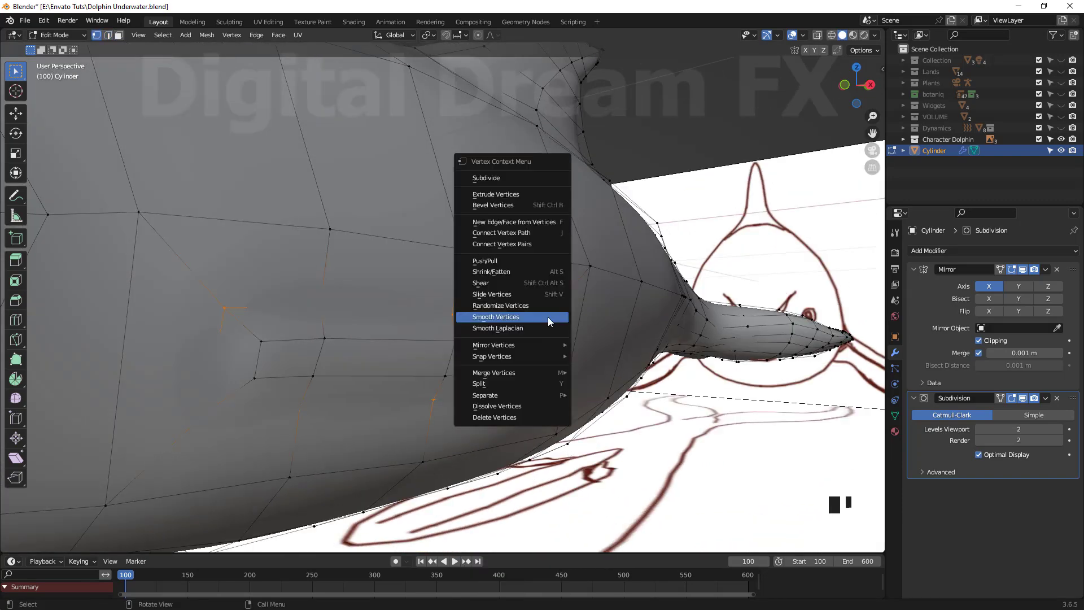
click(547, 317)
click(540, 340)
Step: Select the inner flipper-base faces, scale them down slightly and move them about 0.01 m outward
scroll(540, 342, down, 3)
middle_drag(582, 379, 516, 382)
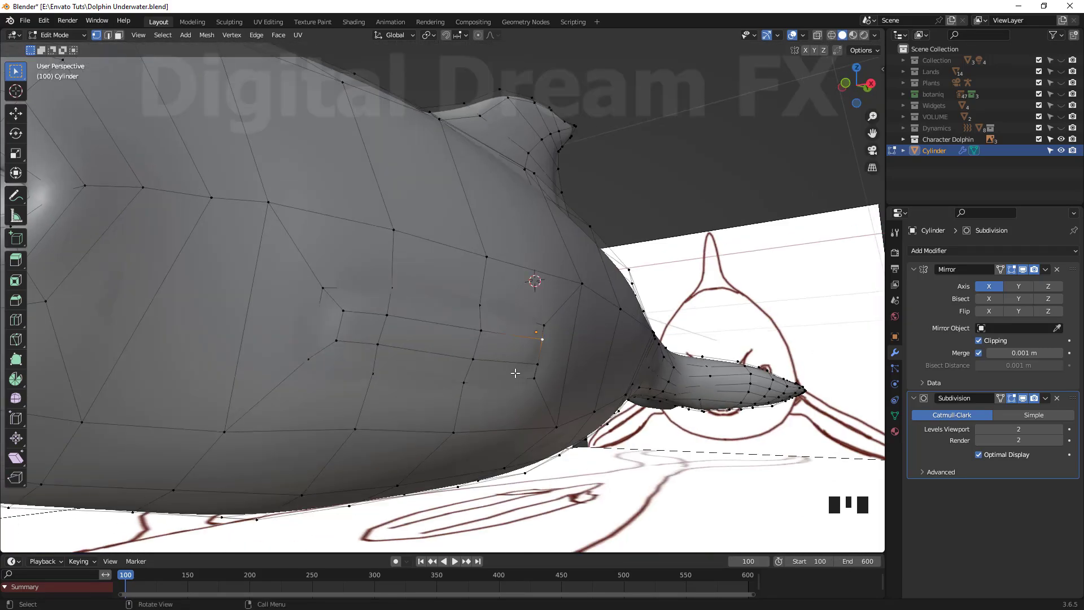
alt+click(461, 349)
middle_drag(462, 349, 595, 450)
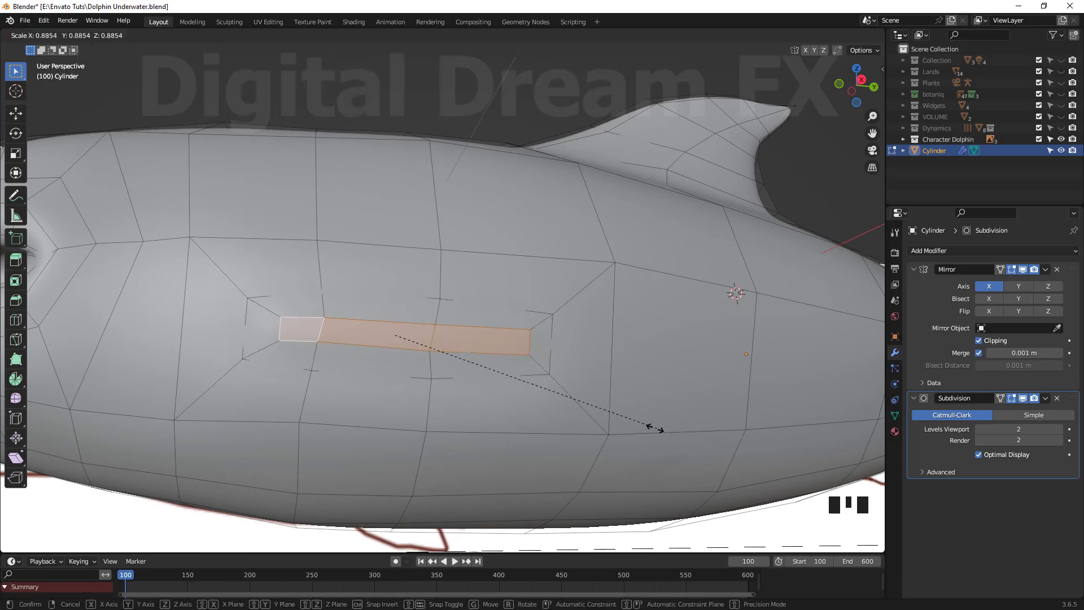
click(572, 406)
click(858, 543)
middle_drag(858, 543, 531, 423)
key(g)
click(596, 458)
Step: Extrude the flipper-base faces about 0.126 m outward from the body in the top view
key(KP_7)
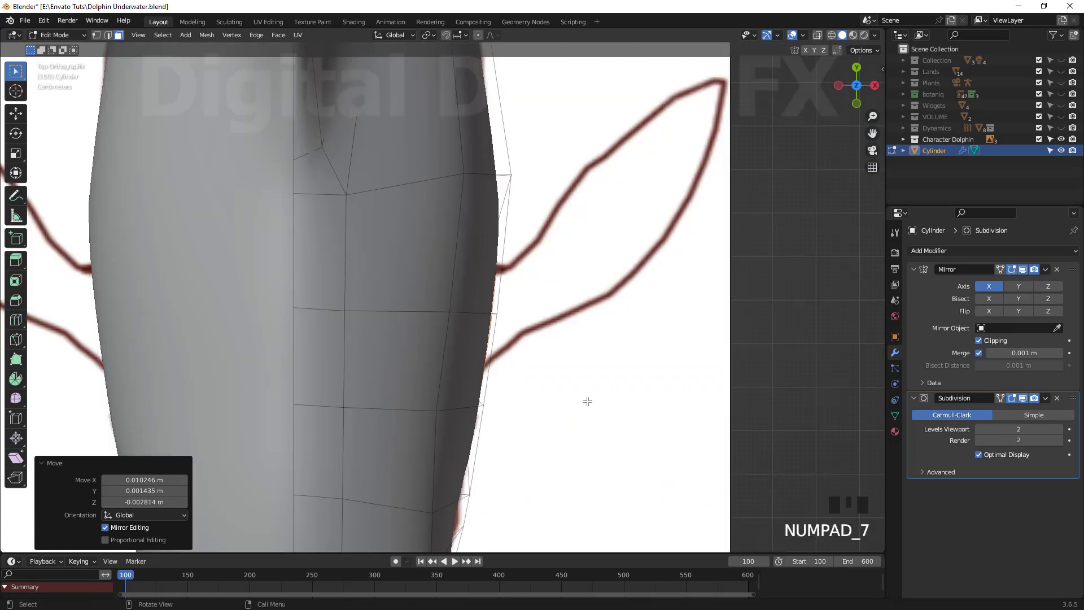
key(e)
click(645, 388)
shift+middle_drag(644, 388, 539, 455)
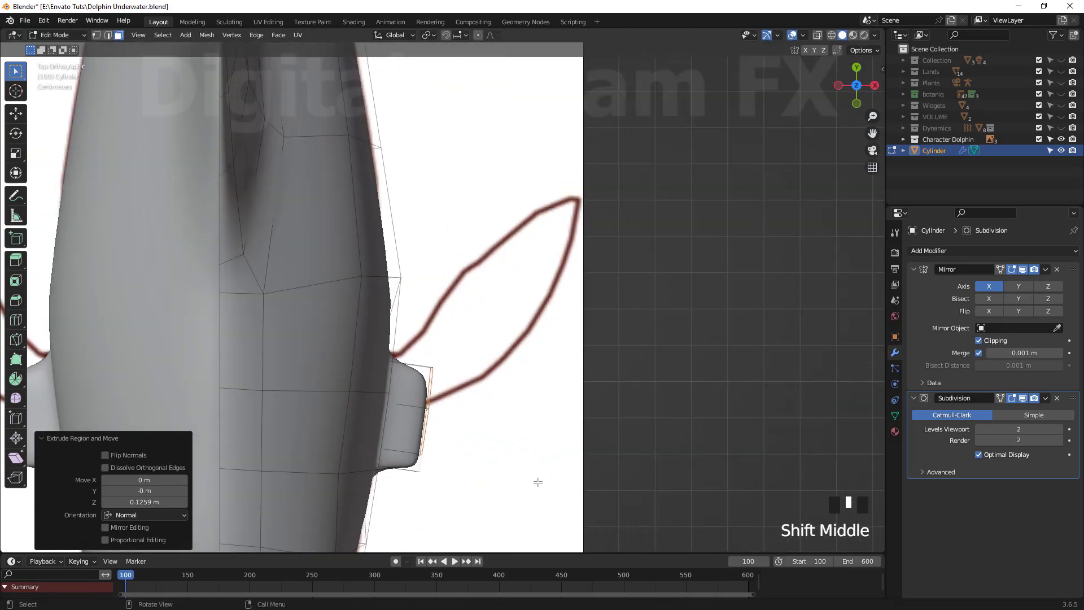
Step: Reposition the extruded flipper end, rotate it about -24.7°, and rescale it to fit the sketched flipper root
key(g)
click(543, 473)
key(r)
click(474, 477)
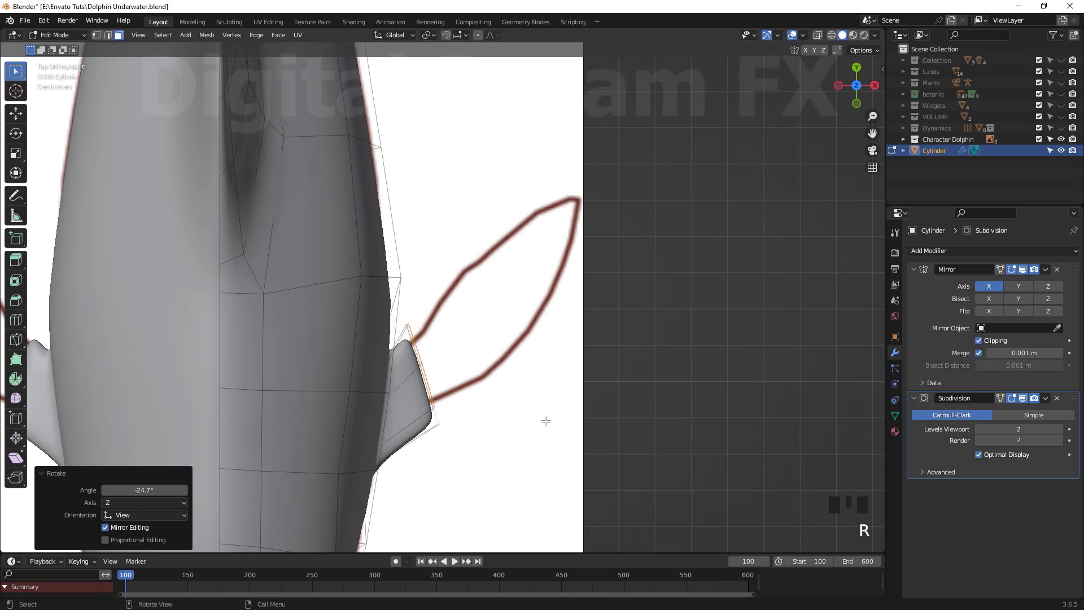
key(s)
click(550, 495)
key(g)
click(547, 492)
Step: Extrude the flipper about 0.305 m, and move and rotate its end to follow the sketch
scroll(547, 492, down, 2)
shift+middle_drag(548, 492, 472, 478)
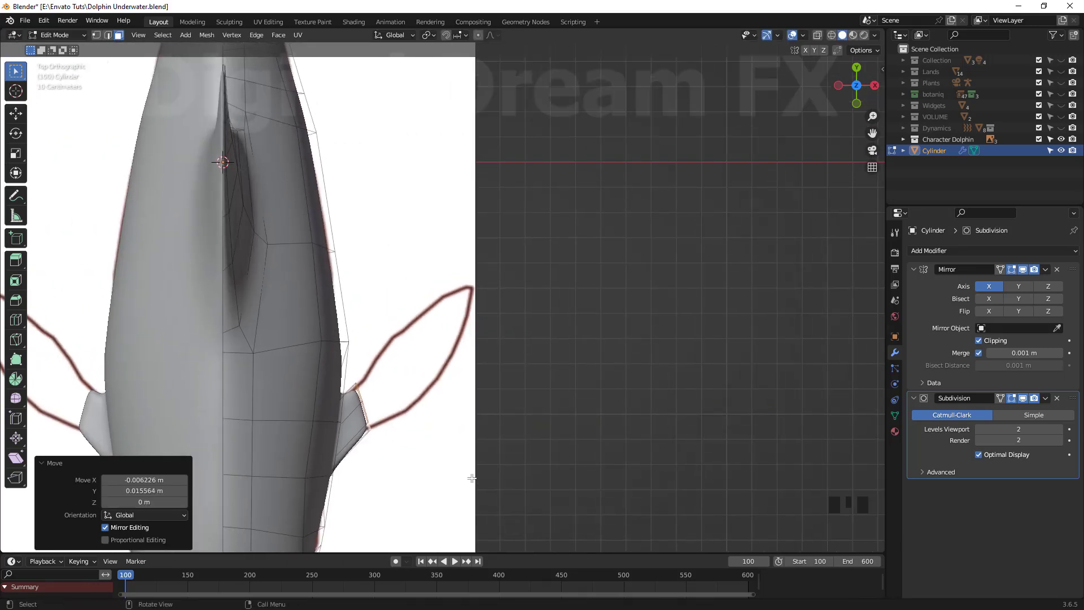
click(531, 411)
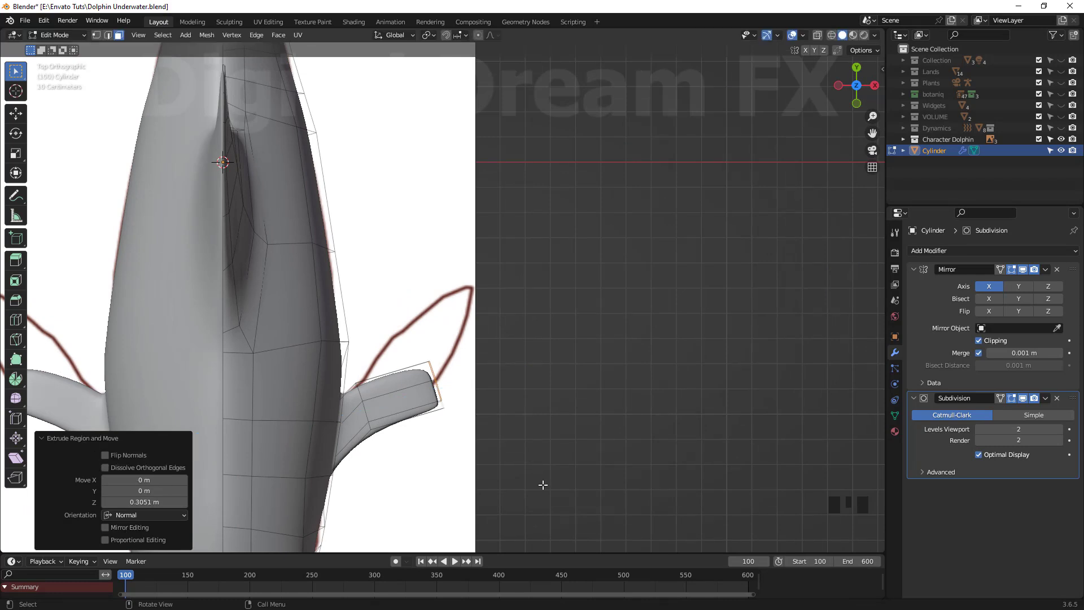
key(g)
click(525, 452)
key(r)
click(563, 437)
Step: Extrude the flipper a further 0.282 m towards the sketched tip, and reposition and scale down the end
key(e)
click(611, 383)
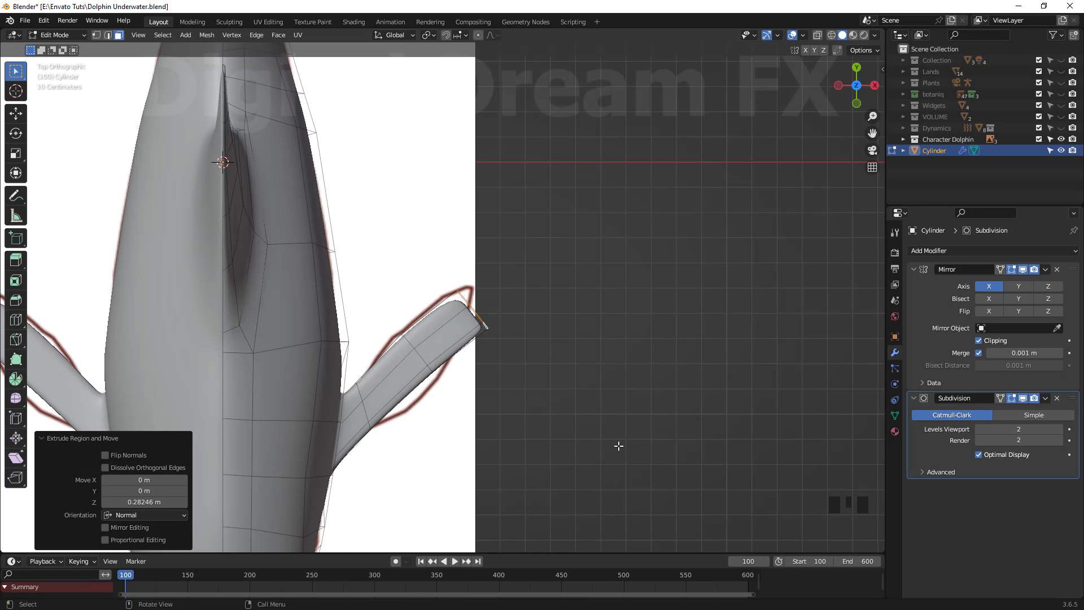
key(g)
click(612, 442)
key(s)
click(530, 443)
Step: Move the flipper's mid-section edge vertices out to the sketched outline in the see-through top view
shift+middle_drag(530, 443, 636, 467)
key(1)
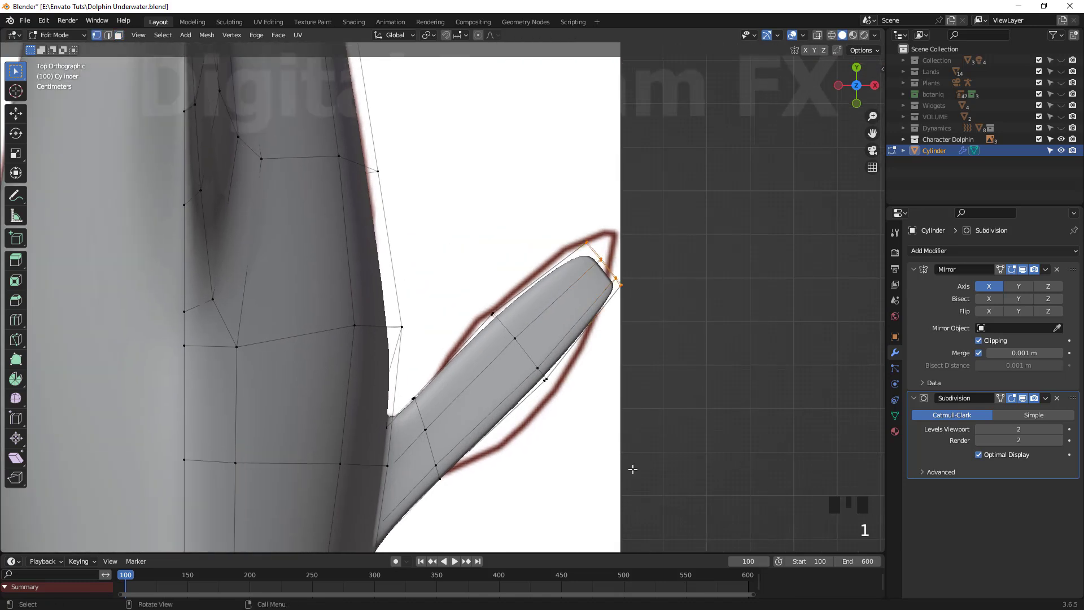
key(alt+z)
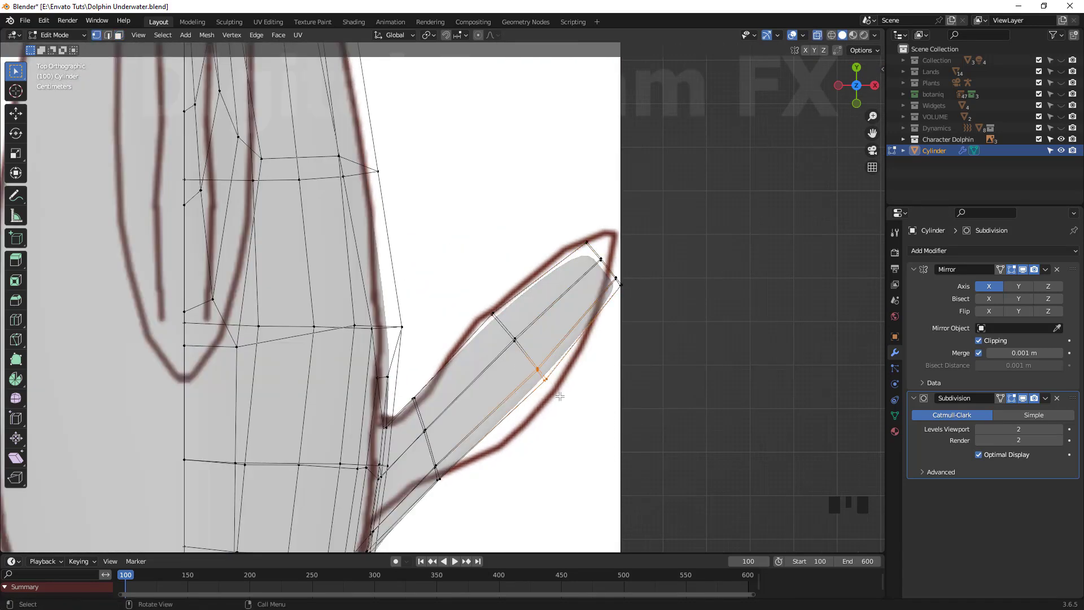
click(551, 442)
click(491, 312)
key(g)
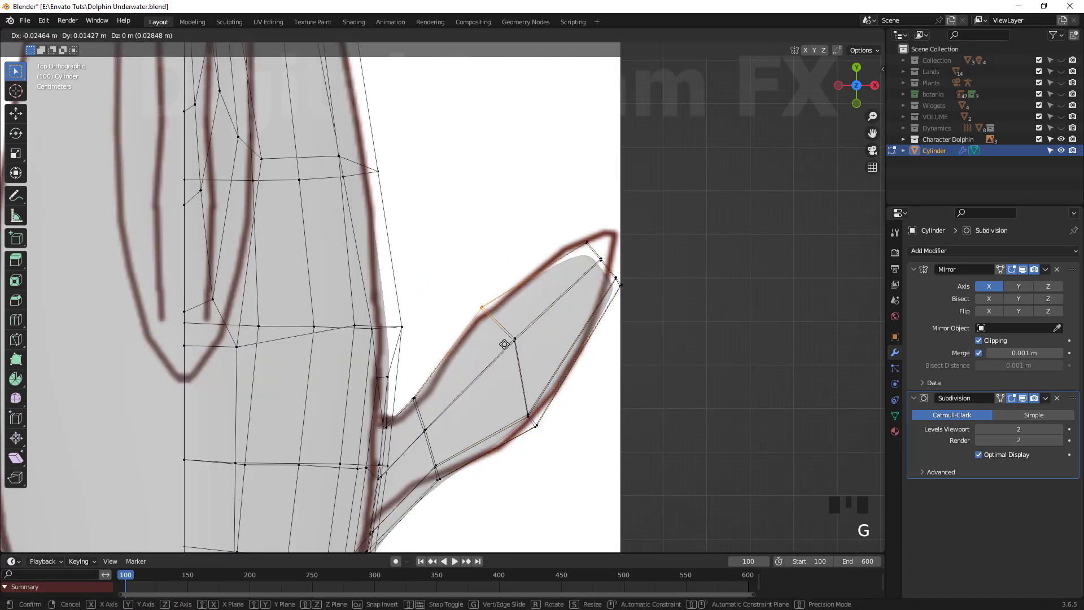
click(503, 344)
Step: Reposition the flipper's end-section vertices to form a pointed tip along the sketched outline
click(589, 244)
key(g)
click(562, 247)
drag(617, 283, 461, 281)
key(g)
click(584, 243)
key(g)
click(595, 322)
key(g)
key(g)
click(614, 201)
key(g)
click(587, 368)
key(g)
key(g)
click(472, 278)
Step: Reposition the vertices where the flipper's front edge meets the body
shift+middle_drag(441, 479, 441, 323)
drag(404, 417, 363, 363)
key(g)
click(420, 415)
key(g)
click(398, 389)
Step: Adjust the body vertices around the flipper root to fit the sketched body line
drag(374, 408, 337, 389)
key(g)
click(342, 368)
drag(378, 454, 341, 423)
key(g)
click(353, 385)
key(g)
Step: Move the vertices of the flipper's first cross-section closer to the body to follow the sketched root
drag(458, 341, 402, 223)
click(402, 299)
key(g)
click(404, 259)
key(g)
click(398, 232)
Step: Add one loop cut between the flipper's first and middle sections, and nudge an edge vertex near the root
shift+middle_drag(537, 313, 515, 379)
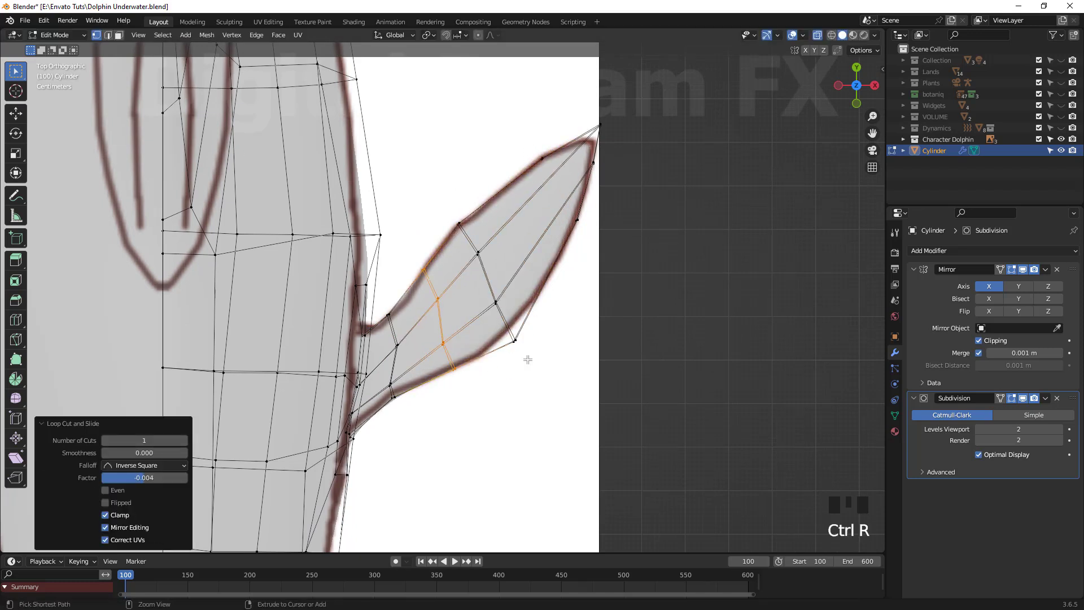
middle_drag(517, 307, 326, 359)
key(alt+z)
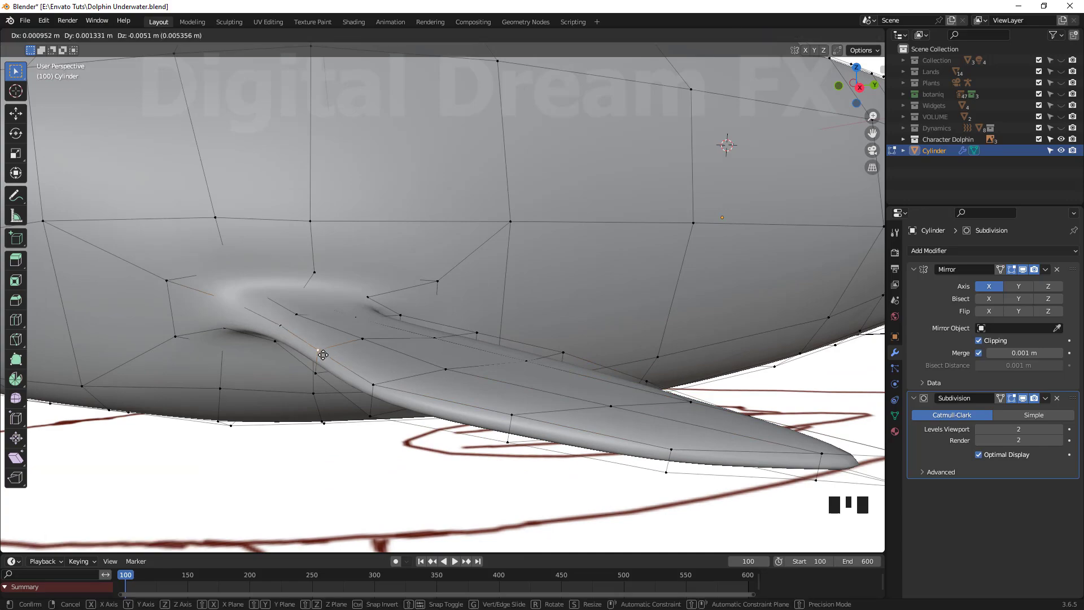
click(375, 380)
scroll(426, 366, down, 2)
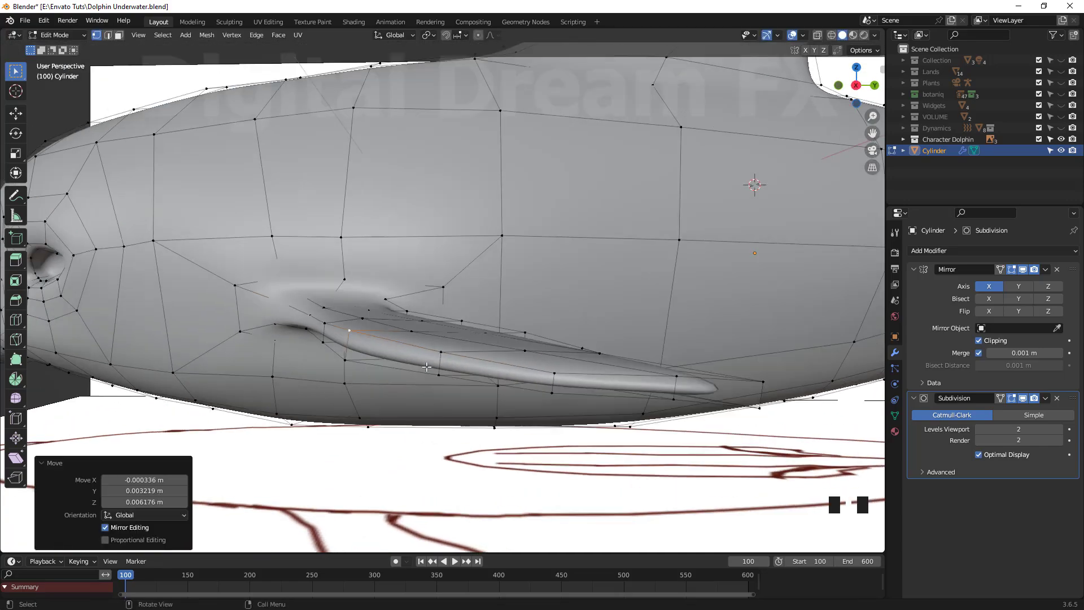
Step: Reposition the individual vertices along the flipper's edge between its root and middle sections to smooth the outline
mouse_move(311, 296)
middle_down()
mouse_move(338, 341)
mouse_move(314, 311)
middle_up()
middle_drag(388, 240, 372, 276)
mouse_move(405, 326)
middle_down()
mouse_move(338, 312)
mouse_move(364, 329)
mouse_move(415, 327)
middle_up()
click(337, 326)
click(484, 312)
key(g)
click(487, 330)
middle_drag(486, 330, 525, 394)
click(501, 363)
key(g)
click(404, 360)
click(511, 371)
key(g)
click(634, 352)
Step: Adjust the vertices on the flipper's upper and lower surfaces to even out its thickness
middle_drag(712, 408, 638, 420)
scroll(361, 421, up, 2)
middle_drag(361, 421, 357, 402)
click(209, 368)
key(g)
click(238, 357)
click(315, 320)
key(g)
click(315, 364)
middle_drag(342, 405, 323, 405)
key(g)
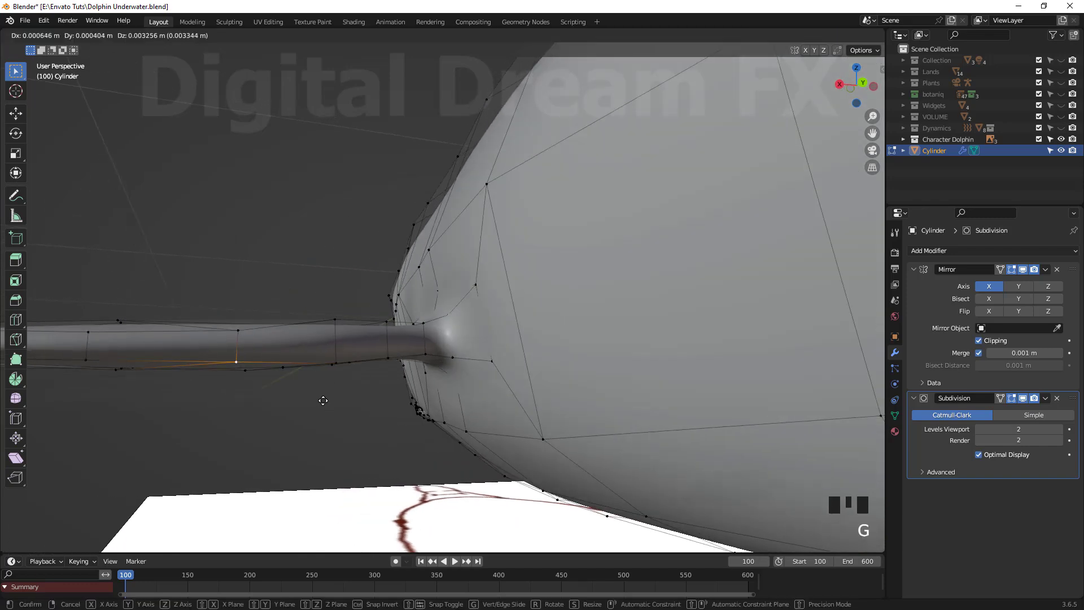
click(336, 328)
Step: Move the vertices around the flipper root to smooth the junction with the body
middle_drag(336, 328, 387, 411)
key(g)
click(391, 356)
click(389, 366)
key(g)
click(398, 367)
middle_drag(445, 365, 444, 322)
click(442, 381)
key(g)
click(447, 385)
middle_drag(447, 384, 492, 379)
shift+middle_drag(492, 379, 517, 391)
right_click(381, 400)
click(381, 398)
alt+click(419, 389)
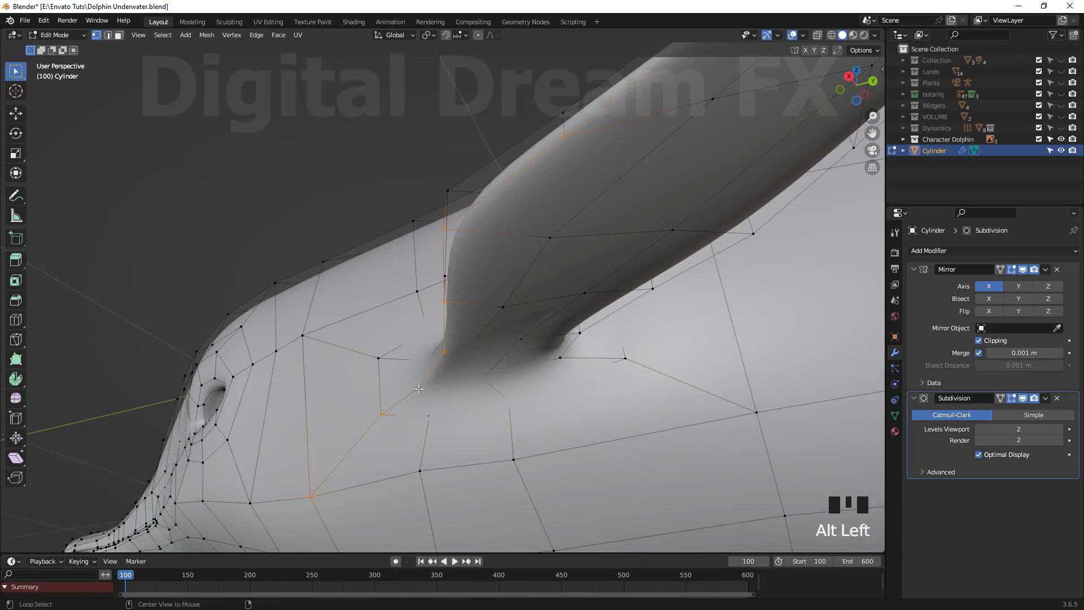
right_click(425, 391)
click(424, 390)
Step: Select the whole flipper in X-ray view, rotate it 8.02° and move it down about 0.032 m along Z
middle_drag(425, 391, 520, 477)
shift+middle_drag(519, 477, 731, 447)
drag(702, 460, 455, 303)
key(alt+z)
middle_drag(455, 303, 604, 399)
shift+drag(676, 430, 459, 305)
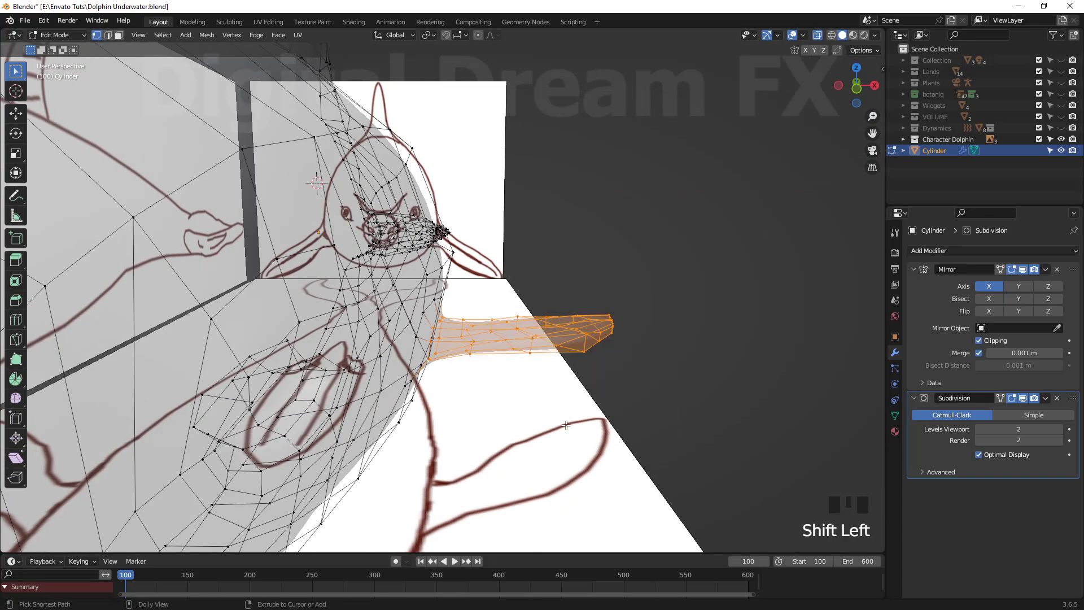
scroll(566, 424, down, 3)
shift+middle_drag(567, 425, 616, 420)
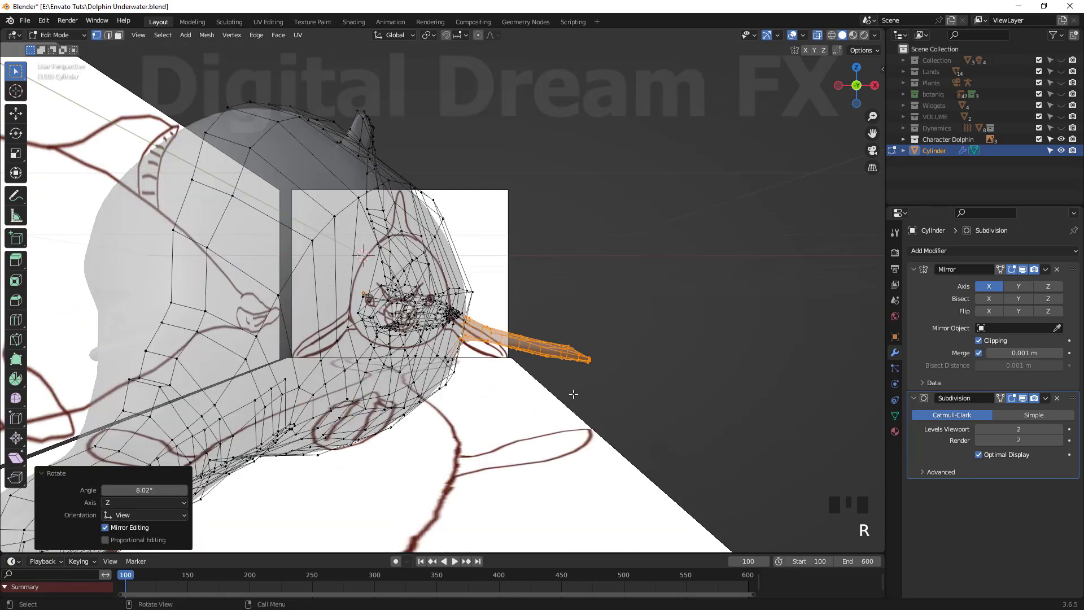
key(g)
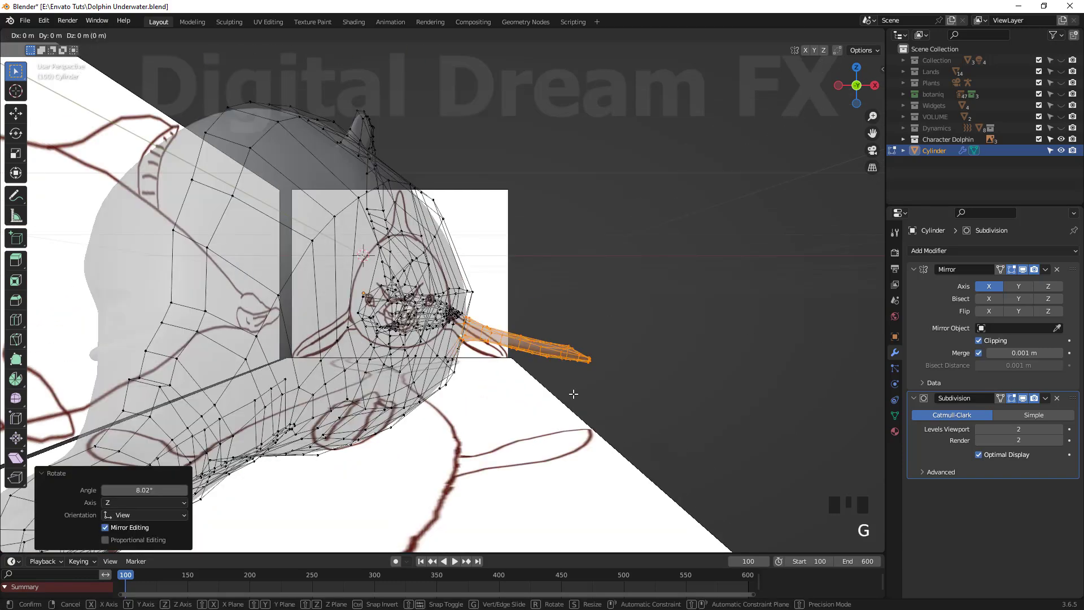
click(573, 406)
scroll(573, 407, down, 3)
middle_drag(572, 407, 577, 421)
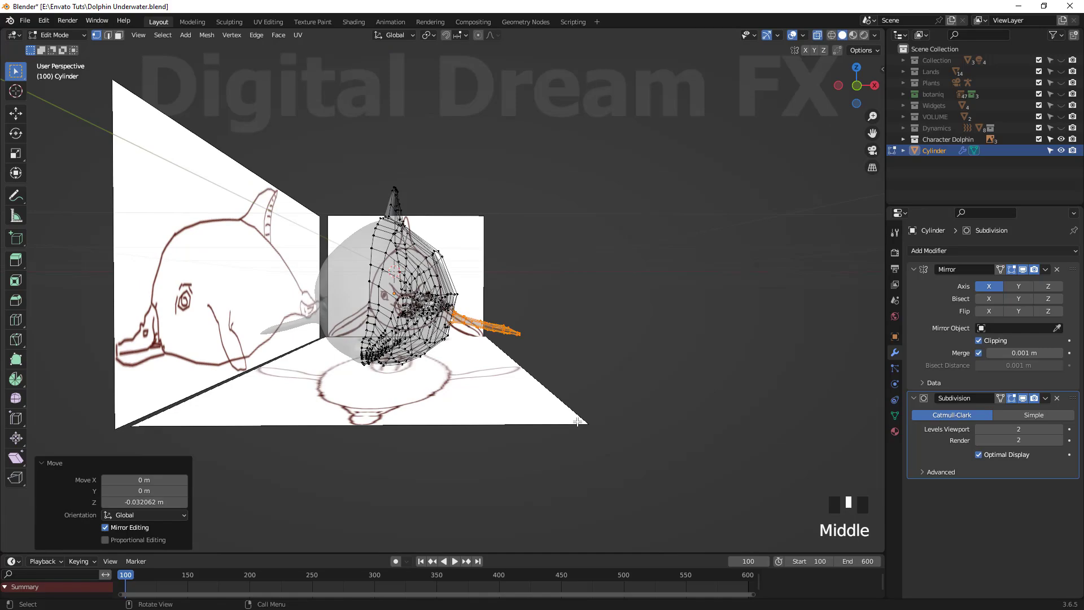
key(KP_1)
scroll(624, 383, up, 5)
shift+middle_drag(624, 382, 562, 390)
scroll(559, 380, down, 3)
scroll(561, 390, up, 2)
shift+middle_drag(562, 390, 550, 416)
key(KP_1)
scroll(531, 380, up, 2)
shift+middle_drag(530, 378, 508, 315)
click(463, 250)
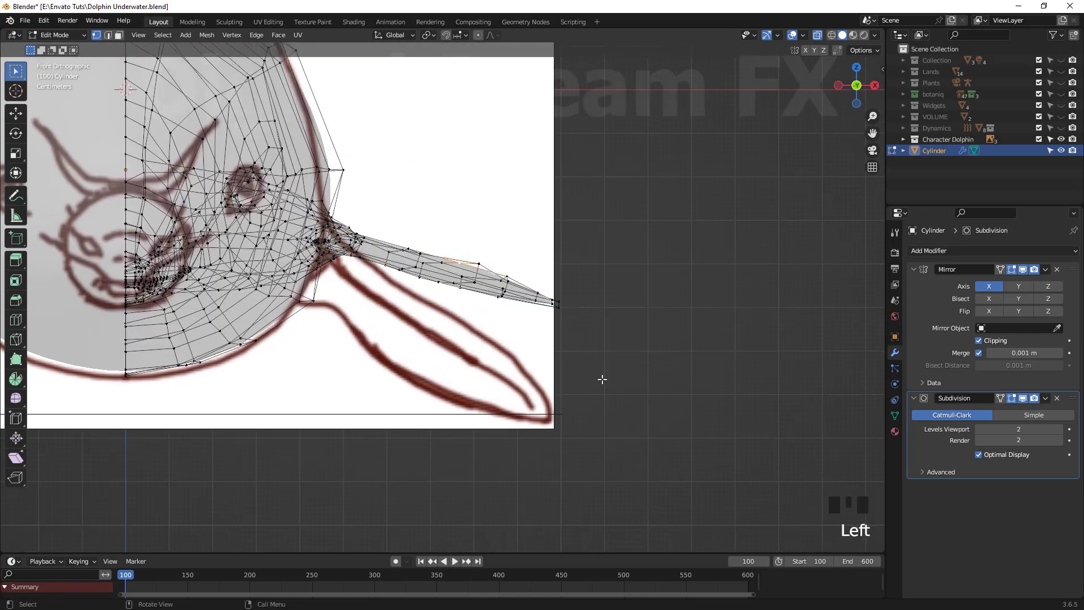
key(g)
scroll(598, 368, down, 10)
right_click(563, 460)
Step: Snap the 3D cursor to the flipper's root loop and use the cursor as the pivot point
middle_drag(587, 418, 383, 363)
scroll(446, 307, up, 4)
alt+click(404, 292)
middle_drag(463, 410, 492, 399)
key(shift+s)
click(526, 465)
middle_drag(527, 465, 581, 368)
click(533, 315)
Step: Rotate the flipper together with its surrounding root vertices 24.7° in front view, toward the sketched flipper
ctrl+shift+drag(666, 361, 507, 300)
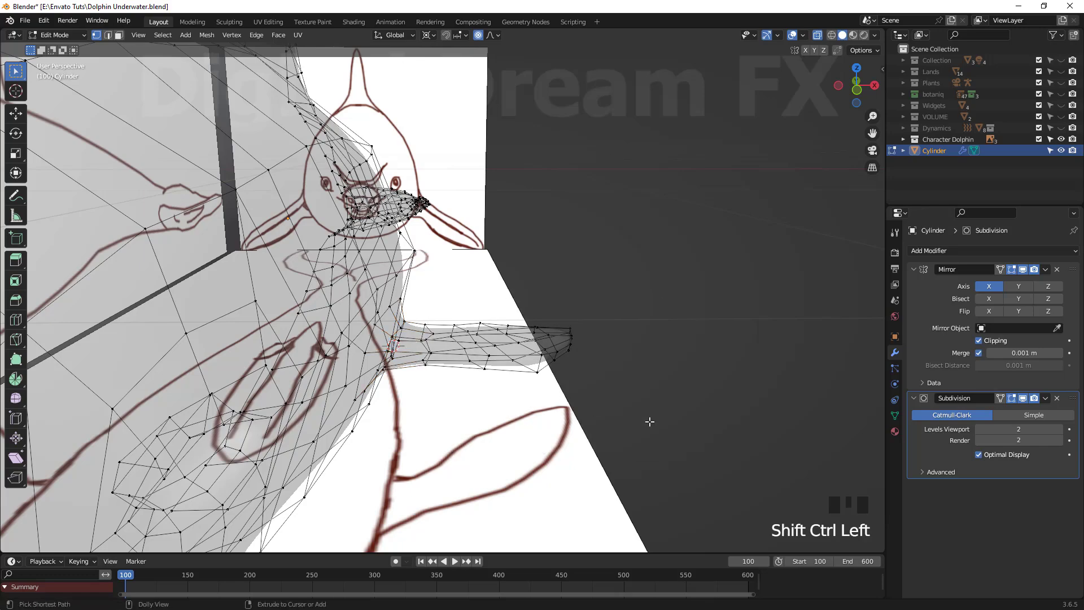
drag(655, 417, 402, 314)
middle_drag(401, 313, 417, 375)
ctrl+shift+click(395, 331)
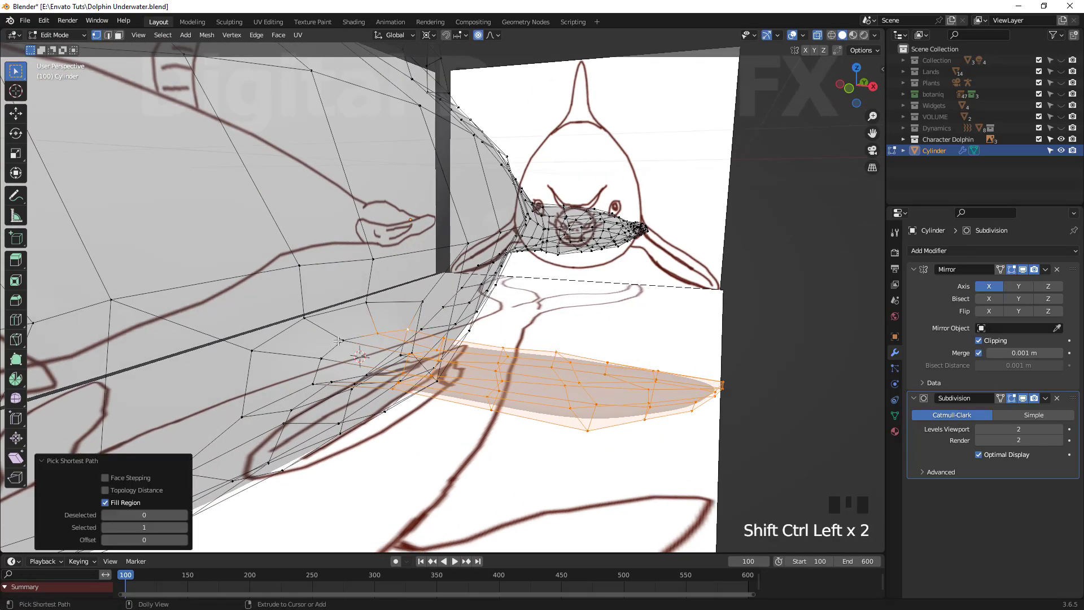
middle_drag(333, 379, 333, 336)
shift+click(306, 359)
scroll(418, 390, down, 5)
middle_drag(429, 389, 455, 424)
key(KP_1)
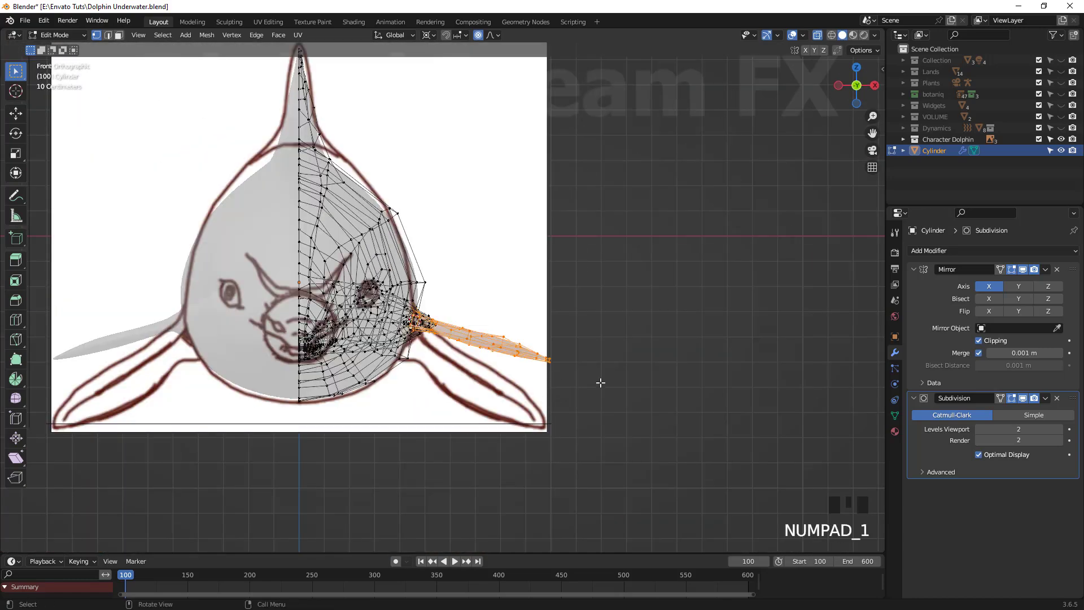
key(r)
key(r)
click(634, 430)
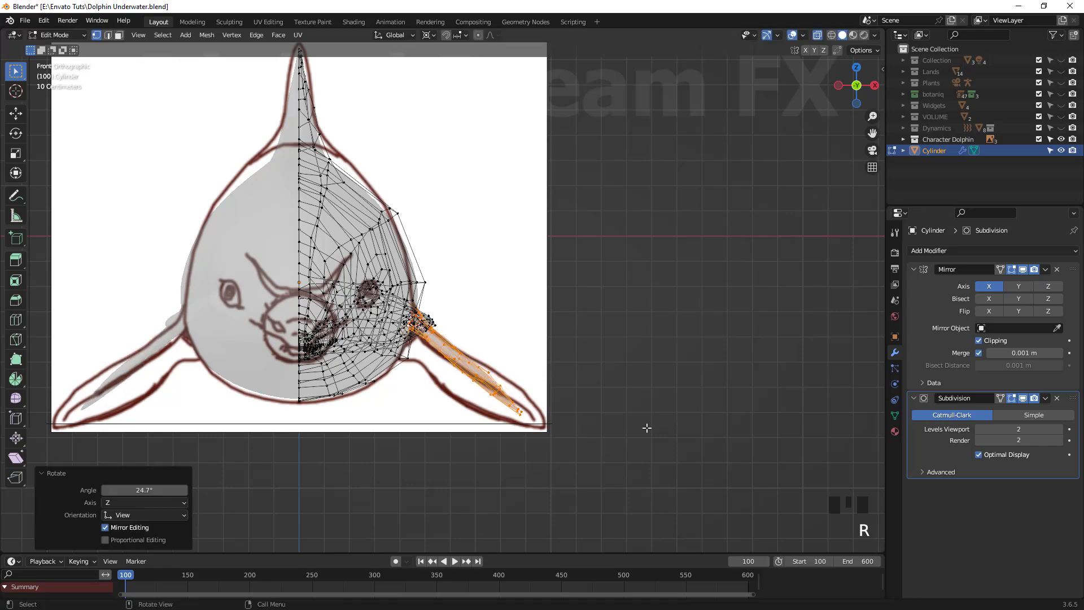
Step: Scale the flipper by 1.148, fine-tune its rotation to the front sketch, and return to Object Mode
click(729, 471)
middle_drag(578, 421, 596, 400)
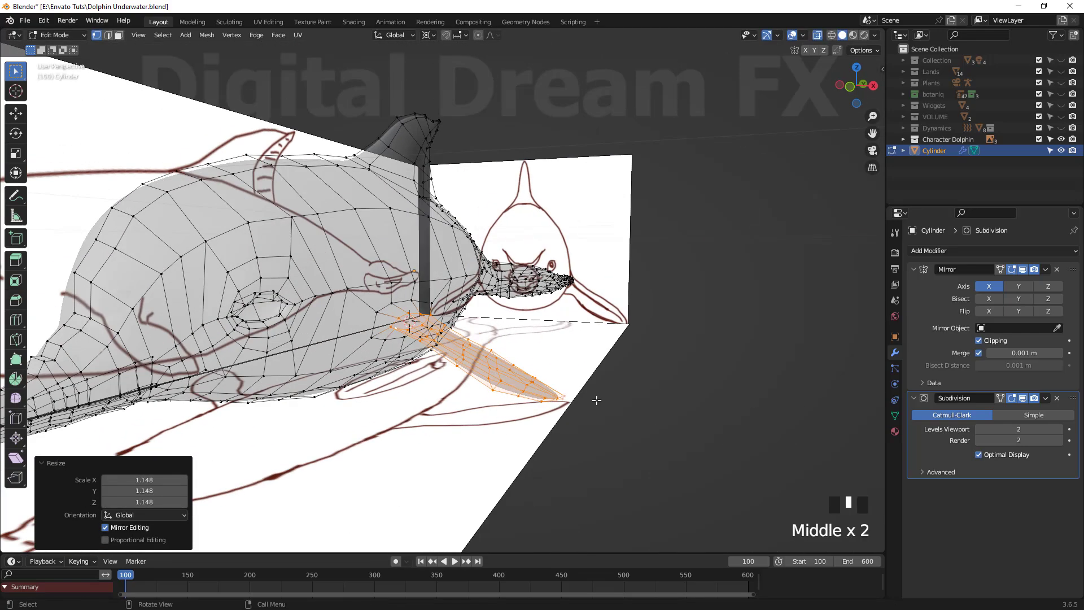
key(KP_1)
click(608, 448)
key(r)
click(619, 429)
middle_drag(618, 429, 576, 479)
key(Tab)
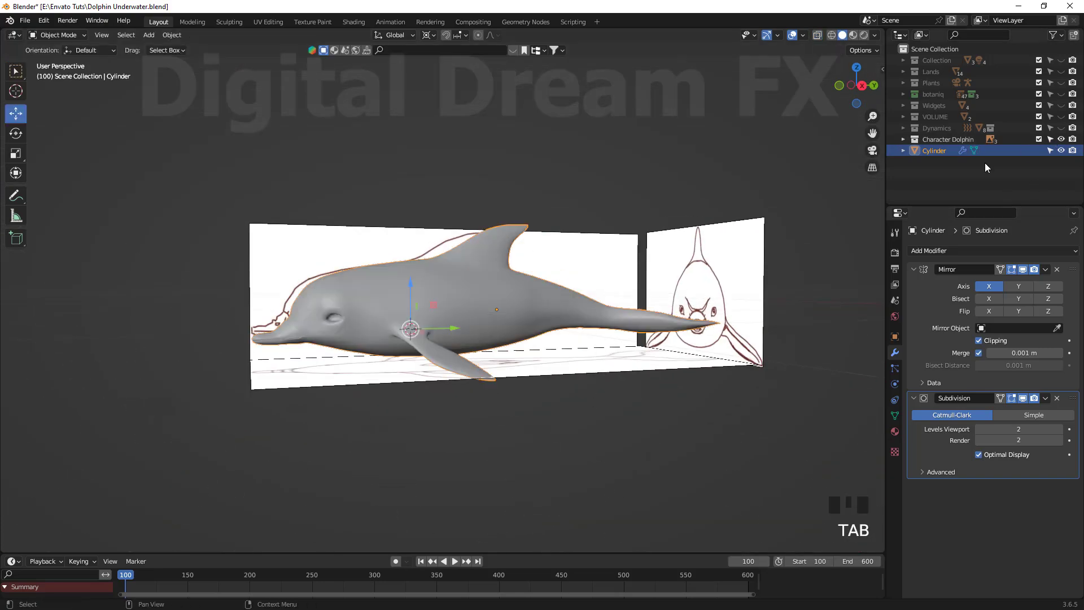
Step: Enlarge the outliner area and toggle the selectability of the Character Dolphin collection
drag(973, 204, 973, 346)
click(947, 140)
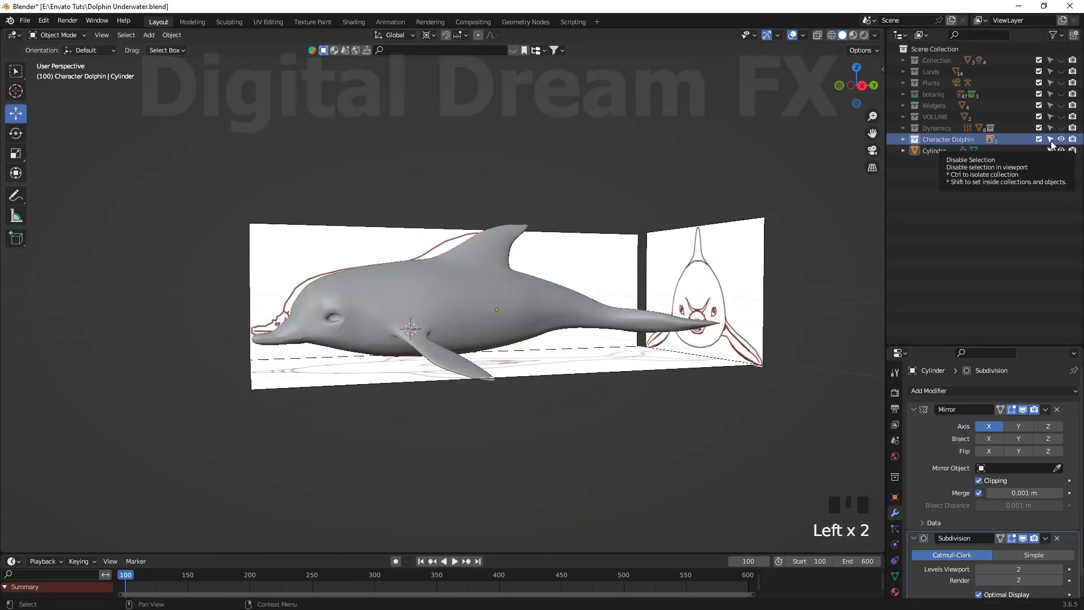
click(1050, 140)
middle_drag(362, 394, 1067, 236)
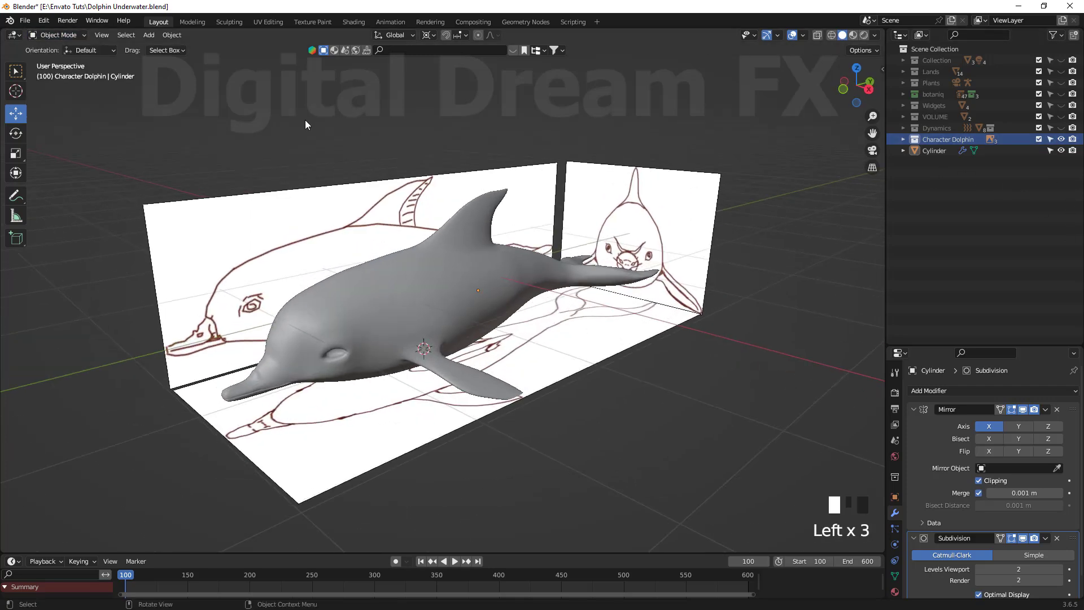
drag(625, 144, 666, 201)
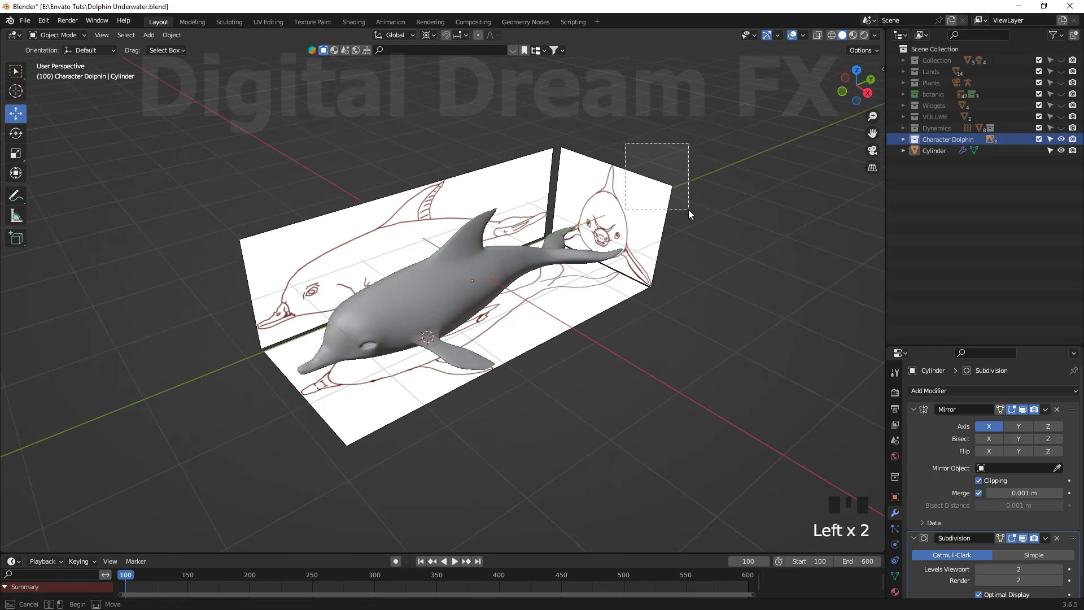
mouse_move(760, 249)
middle_down()
mouse_move(777, 239)
mouse_move(777, 251)
middle_up()
scroll(777, 239, up, 1)
Step: Expand the Character Dolphin collection with its reference images selectable, and hide the outliner's selectability toggles
click(902, 140)
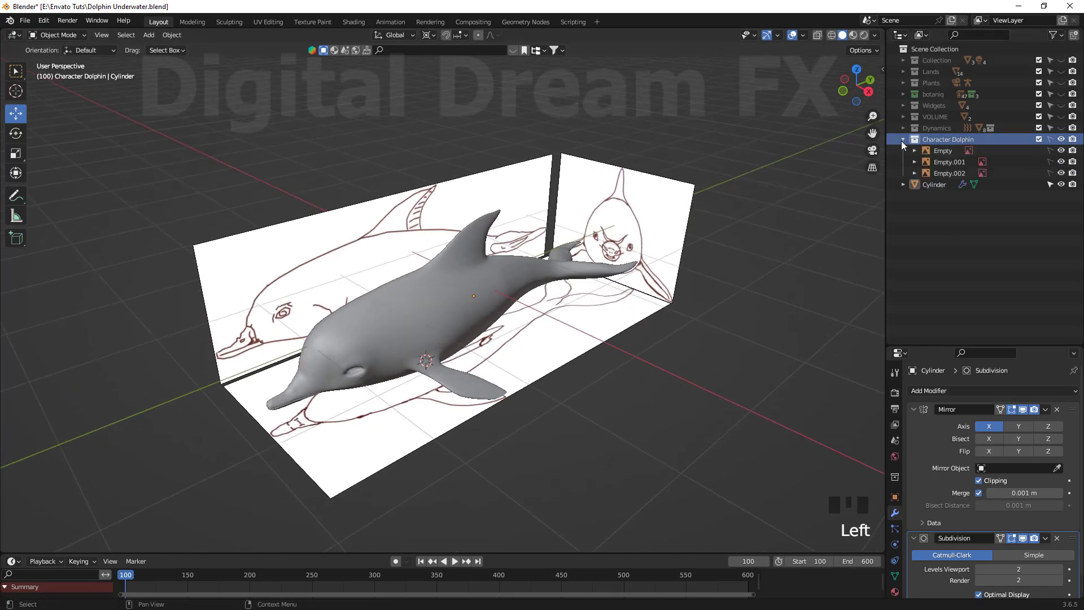
shift+middle_drag(790, 163, 791, 186)
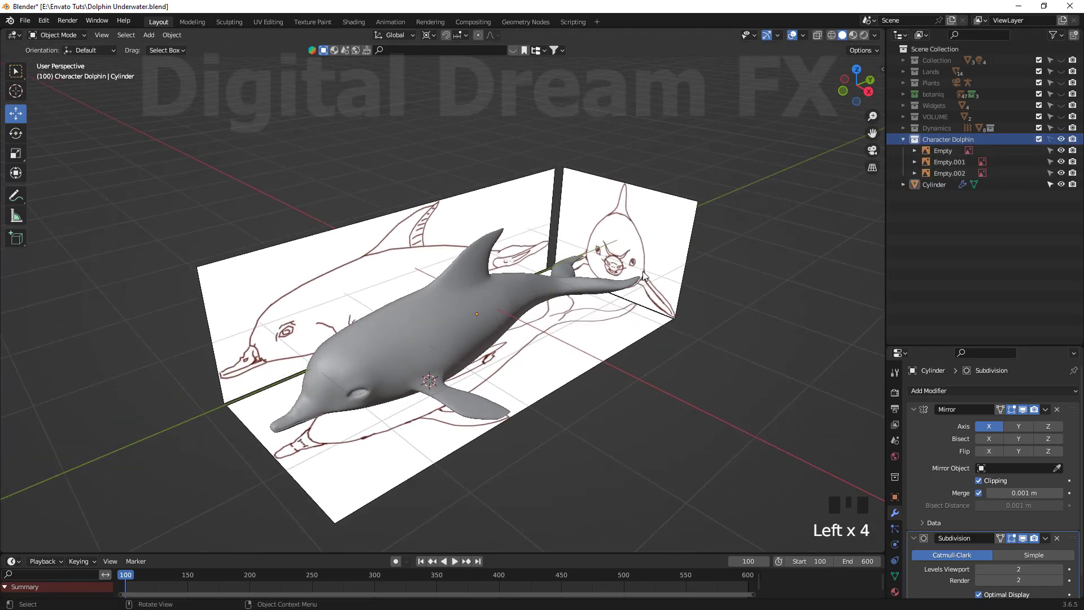
middle_drag(636, 227, 644, 217)
click(664, 346)
middle_drag(666, 342, 676, 352)
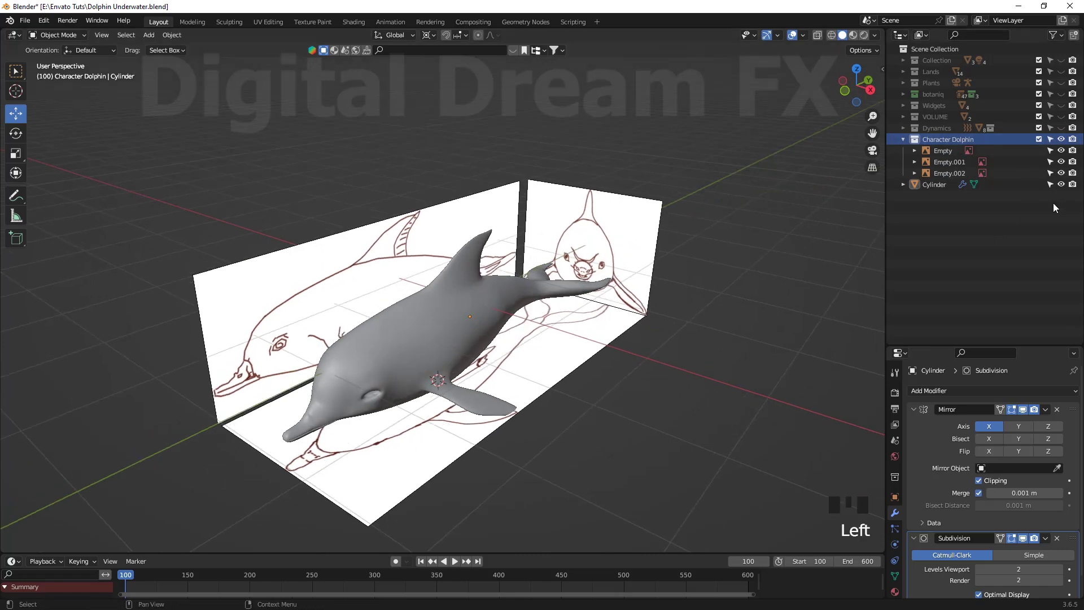
click(1053, 35)
click(998, 70)
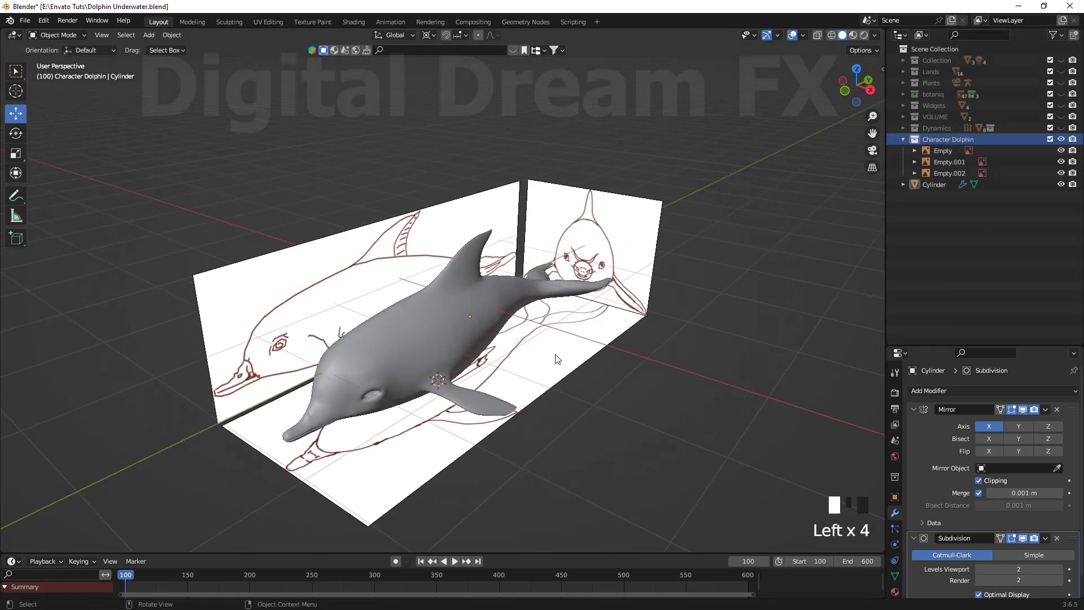
Step: Move the floor, side and front reference images away from the dolphin along Z, X and Y respectively
click(558, 359)
middle_drag(558, 359, 560, 346)
drag(441, 337, 442, 402)
click(390, 286)
middle_drag(452, 349, 504, 362)
drag(511, 353, 348, 350)
click(480, 266)
middle_drag(525, 339, 437, 341)
drag(458, 341, 577, 342)
middle_drag(570, 372, 515, 362)
Step: Examine the detailed dolphin model's head, eyes and flippers from several angles
scroll(515, 362, up, 5)
shift+middle_drag(486, 443, 111, 368)
click(542, 429)
scroll(562, 368, up, 3)
click(561, 367)
scroll(561, 367, down, 5)
scroll(581, 424, up, 2)
scroll(581, 423, down, 2)
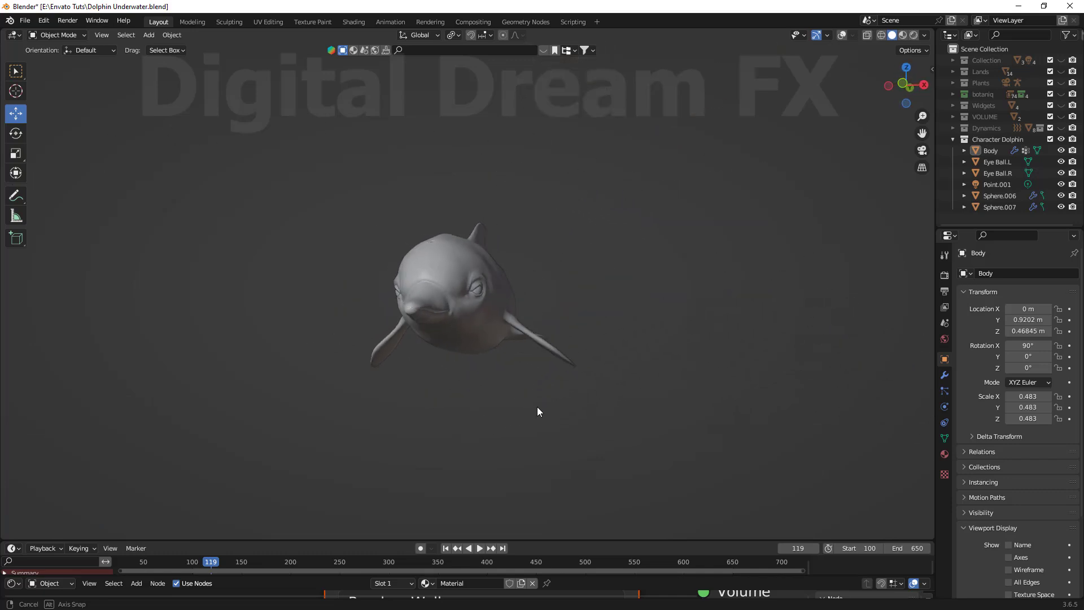
scroll(643, 403, up, 3)
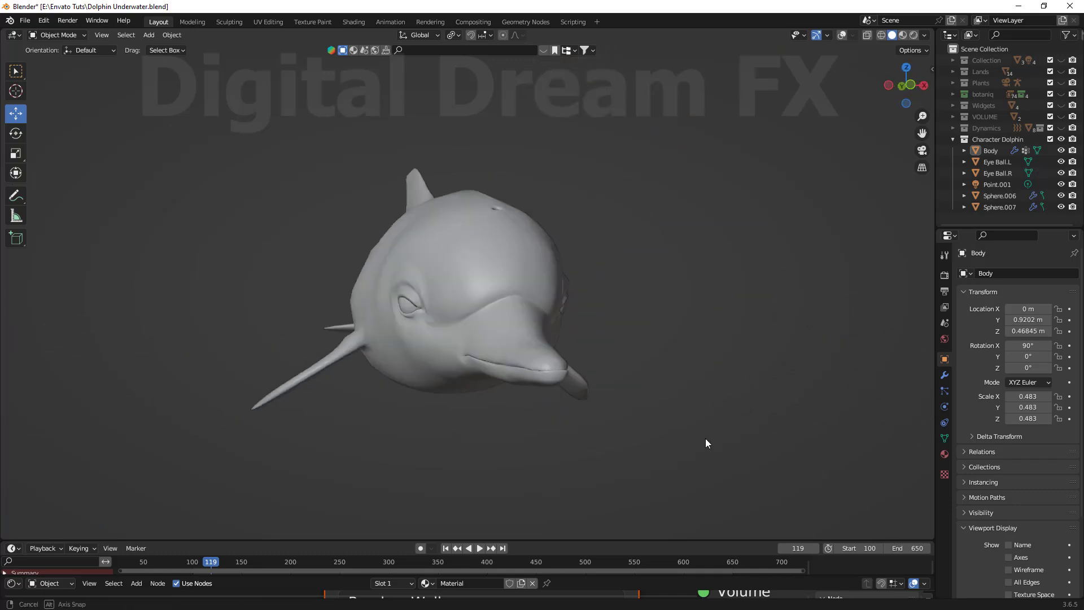